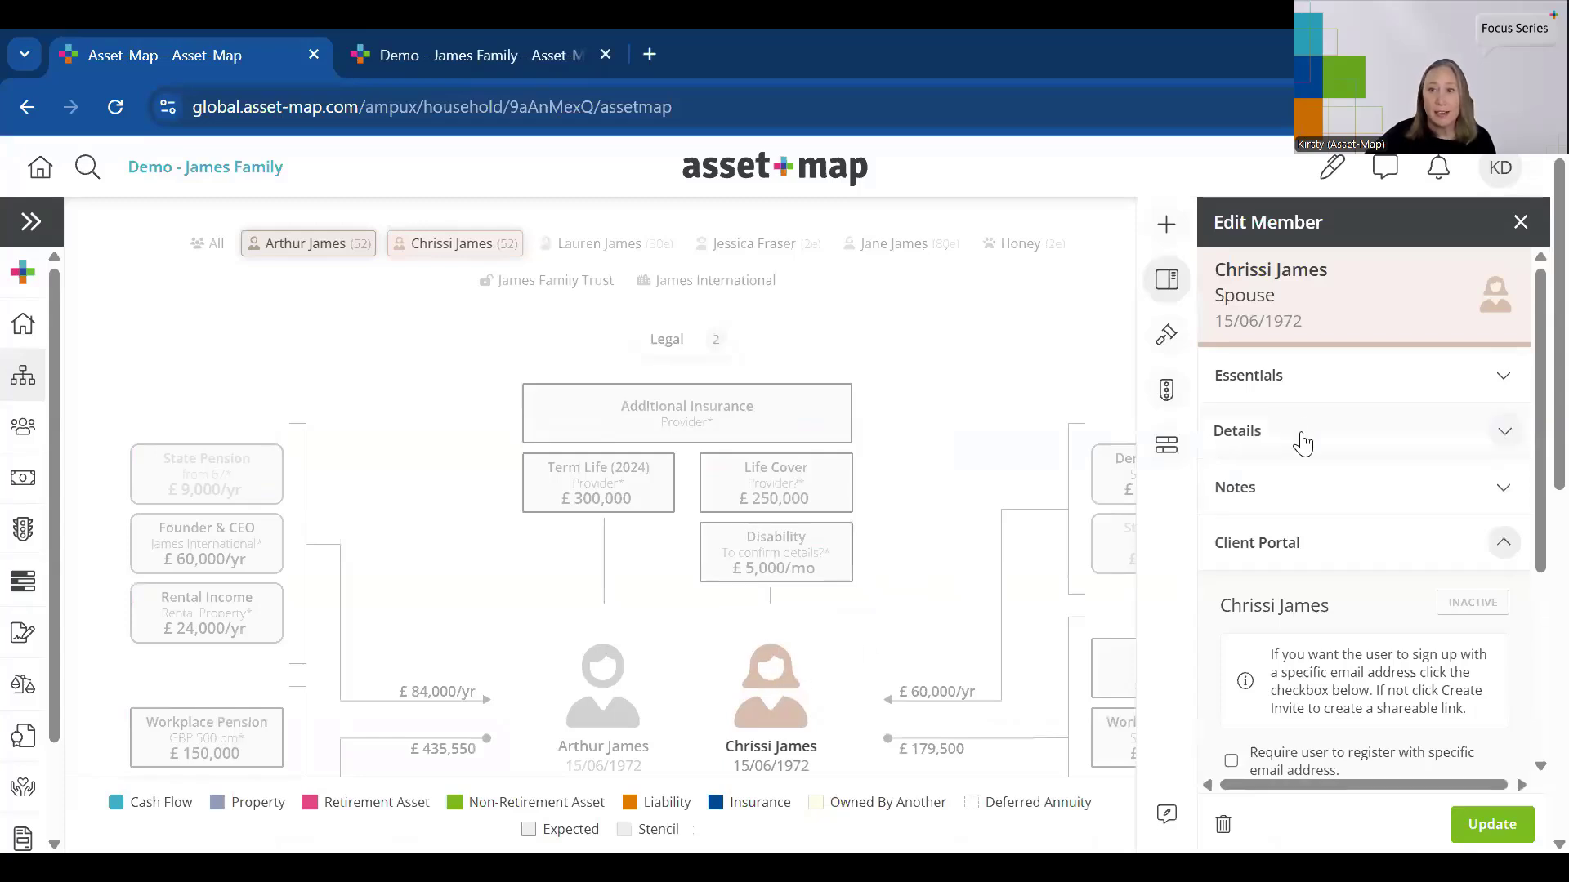
- Turn the requirement to register with a specific email address on and back off in the spouse's Client Portal settings
{"action": "scroll", "coordinate": [1308, 483], "scroll_direction": "down", "scroll_amount": 2}
{"action": "scroll", "coordinate": [1307, 484], "scroll_direction": "up", "scroll_amount": 2}
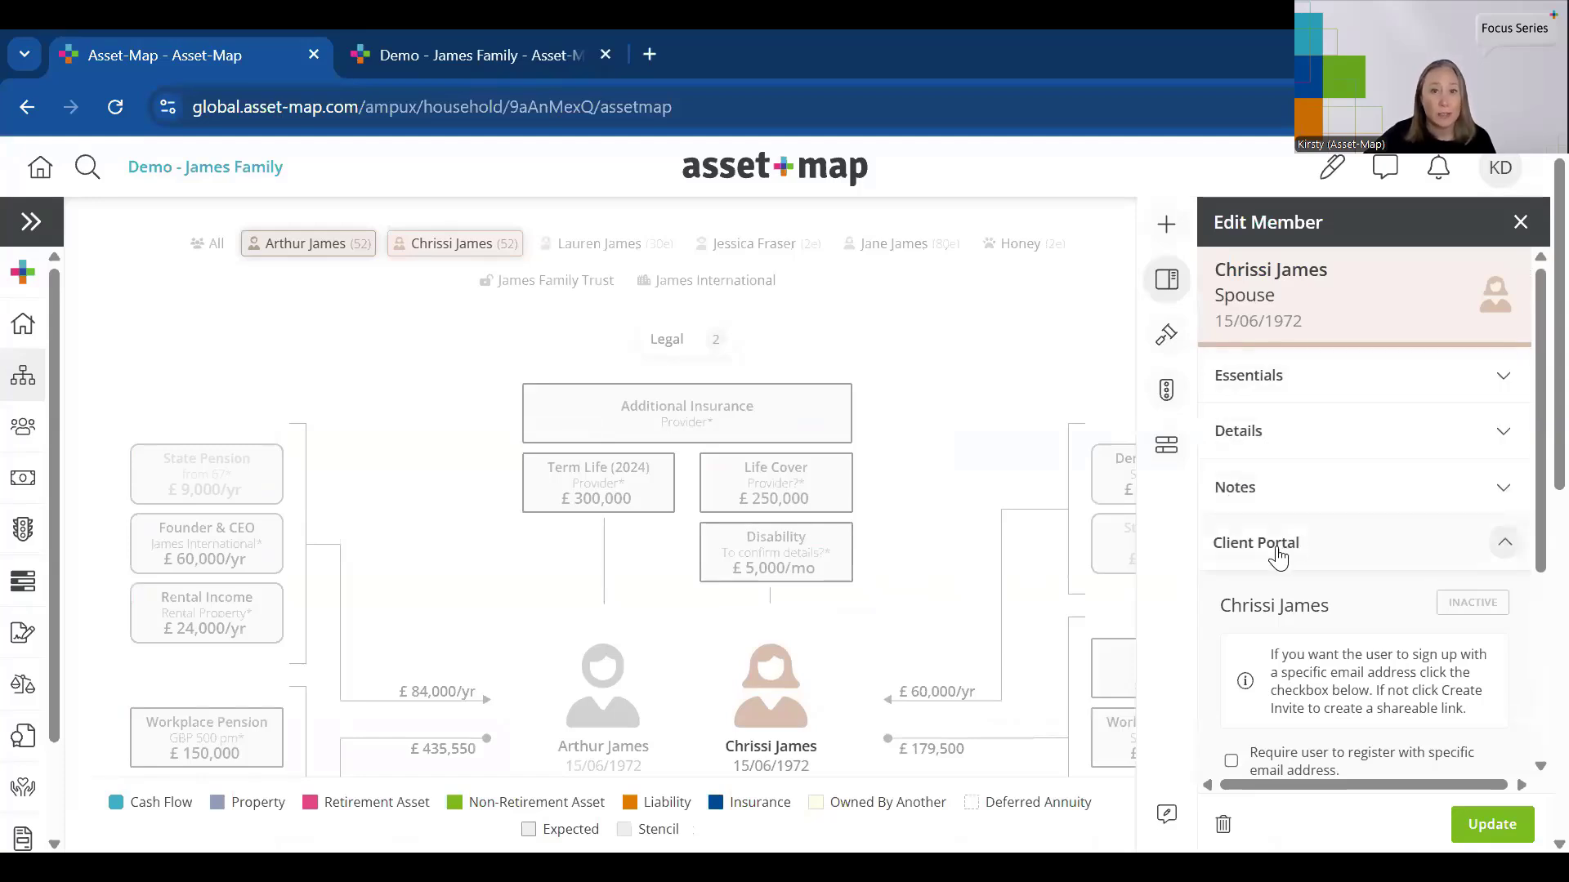
{"action": "scroll", "coordinate": [1342, 557], "scroll_direction": "down", "scroll_amount": 2}
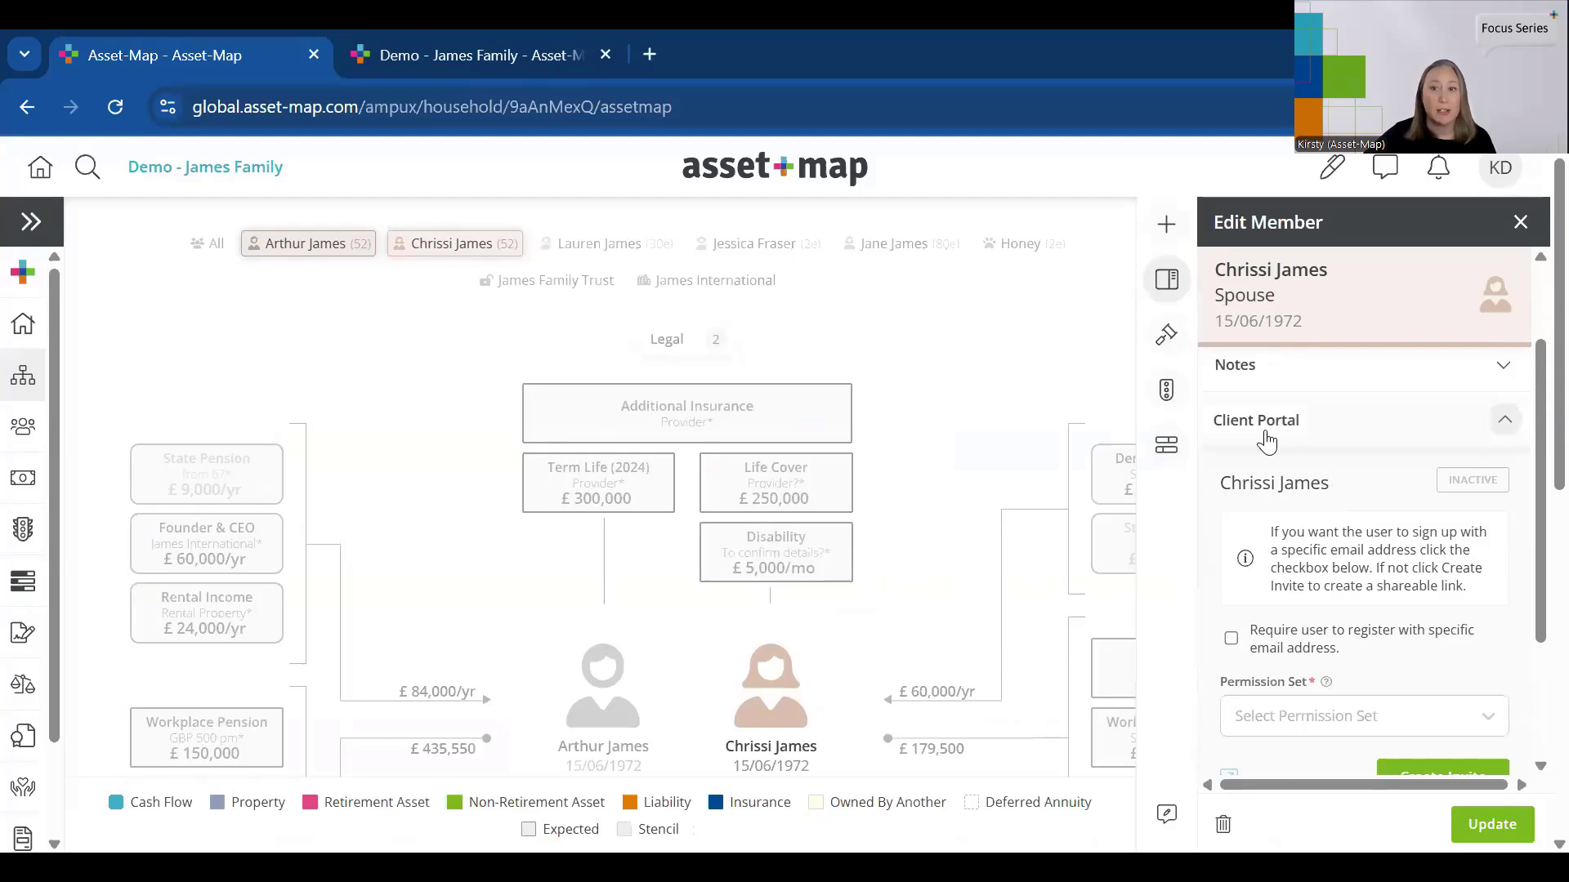
{"action": "scroll", "coordinate": [1352, 503], "scroll_direction": "down", "scroll_amount": 2}
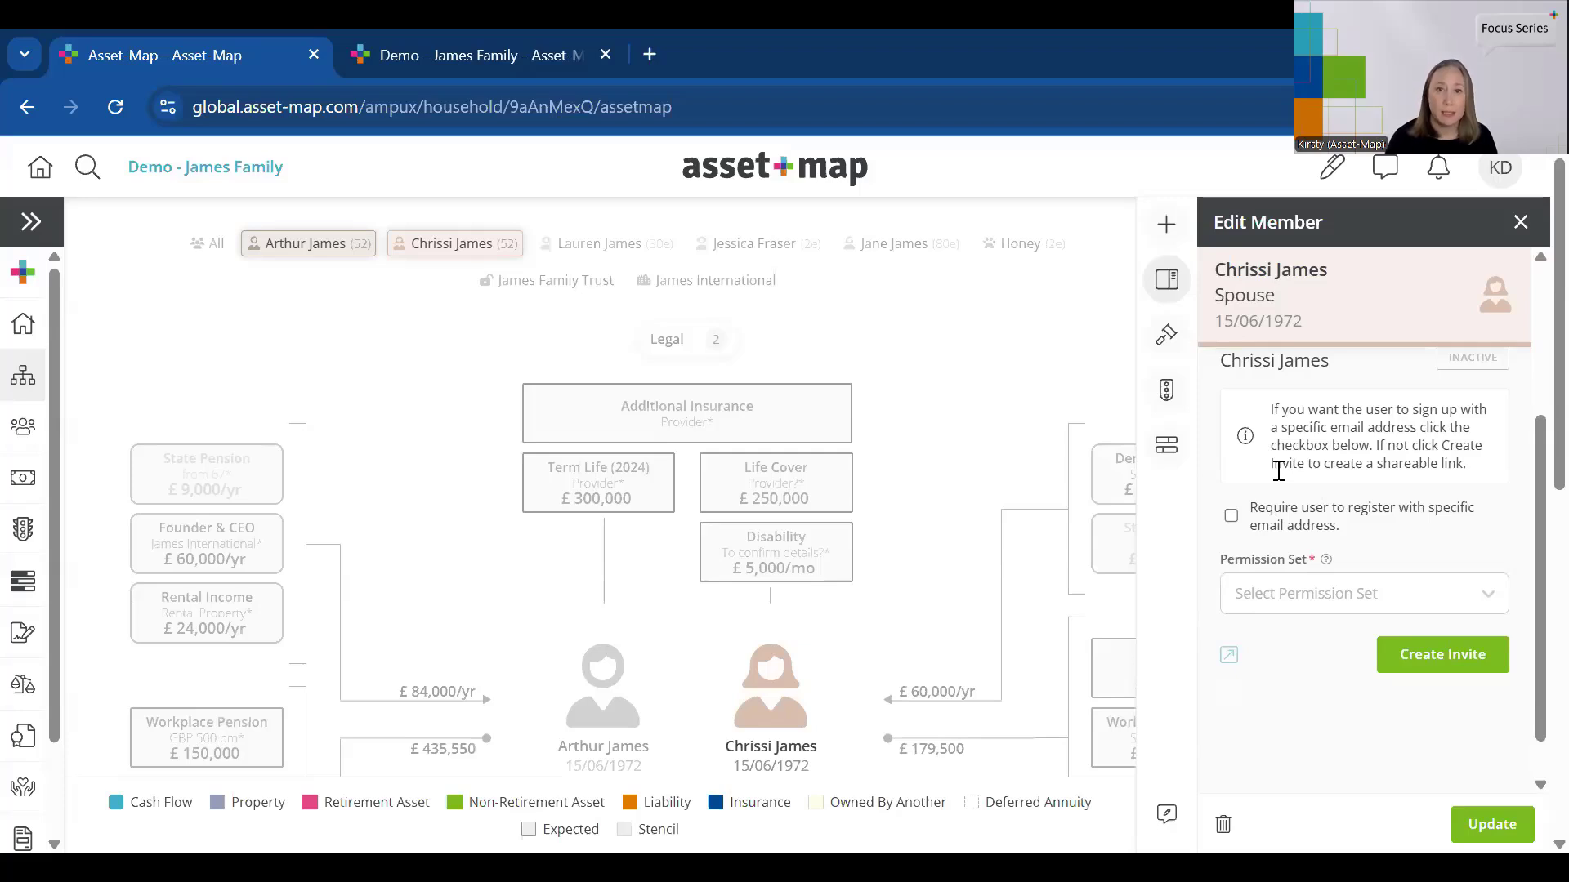
{"action": "left_click", "coordinate": [1231, 517]}
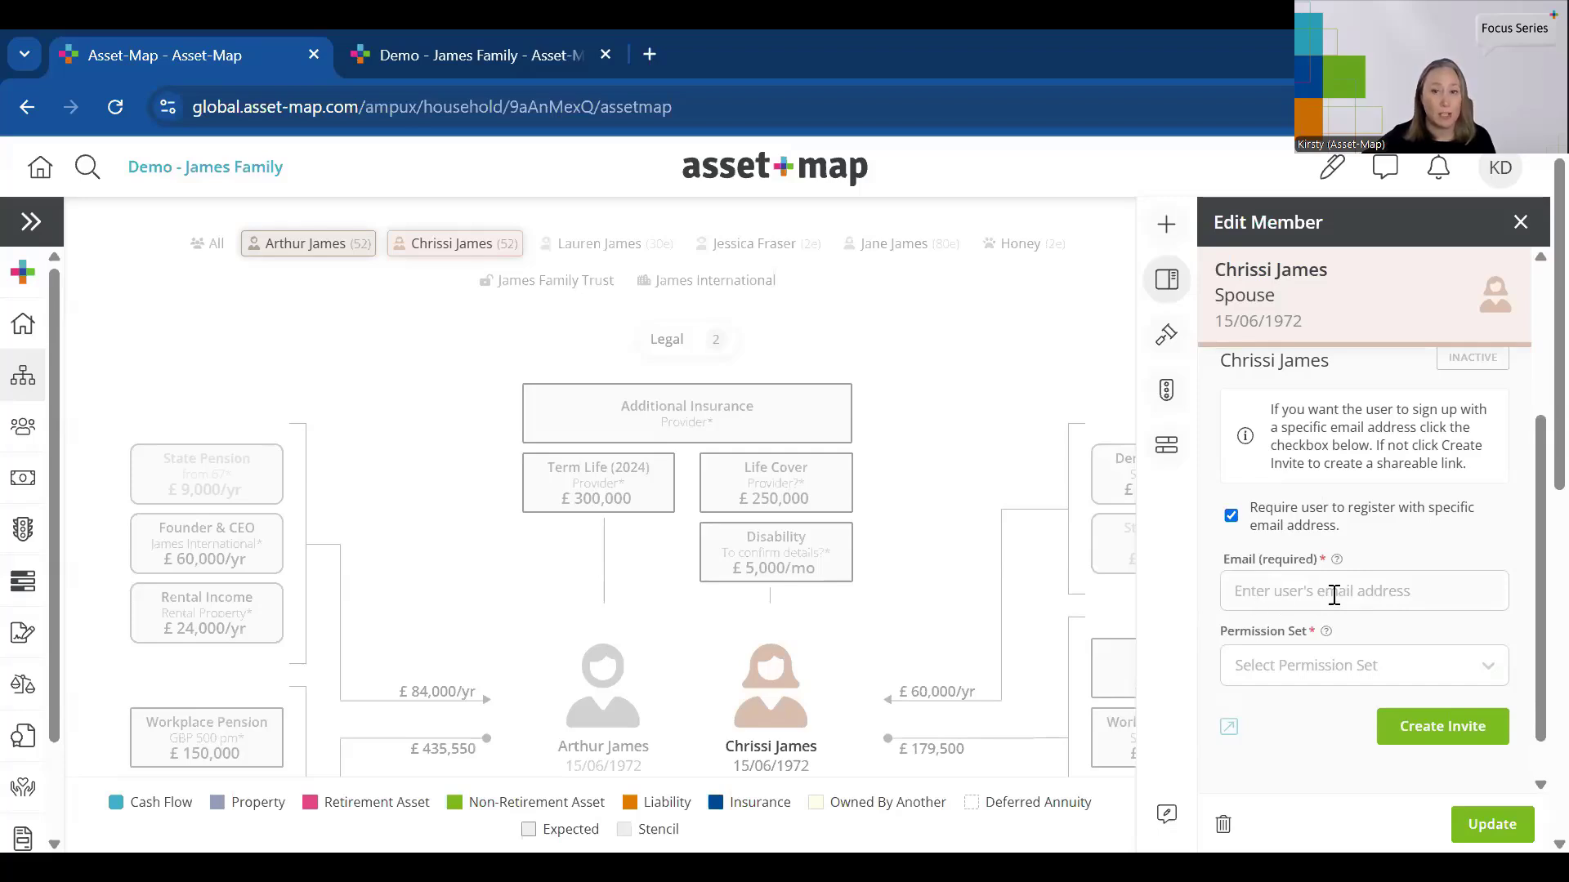
{"action": "left_click", "coordinate": [1232, 516]}
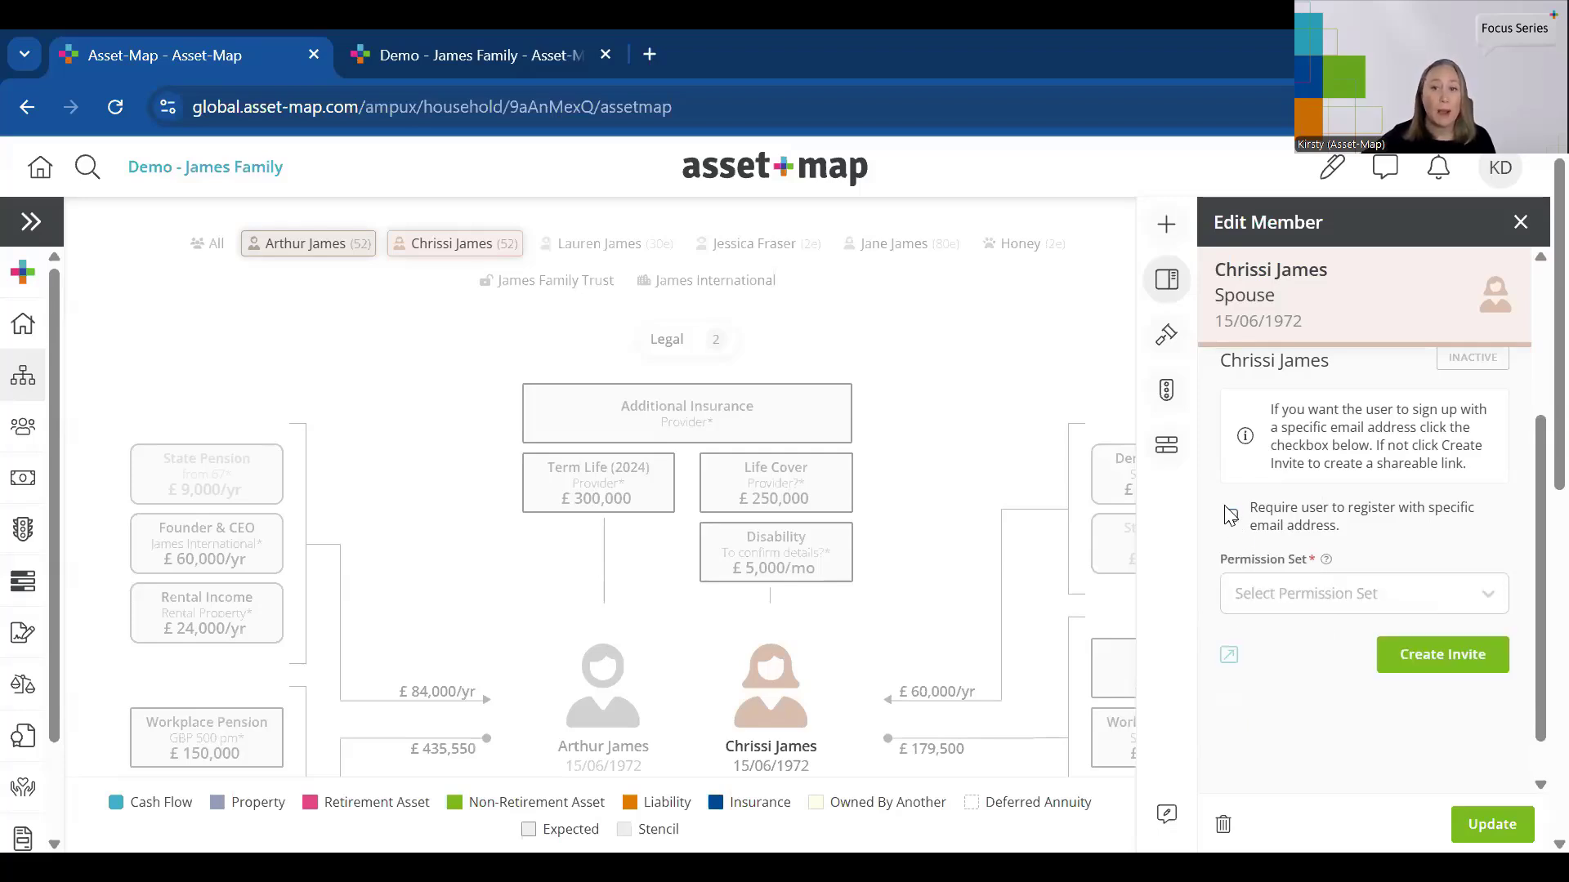
- Choose the All Available: View Only permission set for the spouse and review the permissions it grants
{"action": "left_click", "coordinate": [1288, 595]}
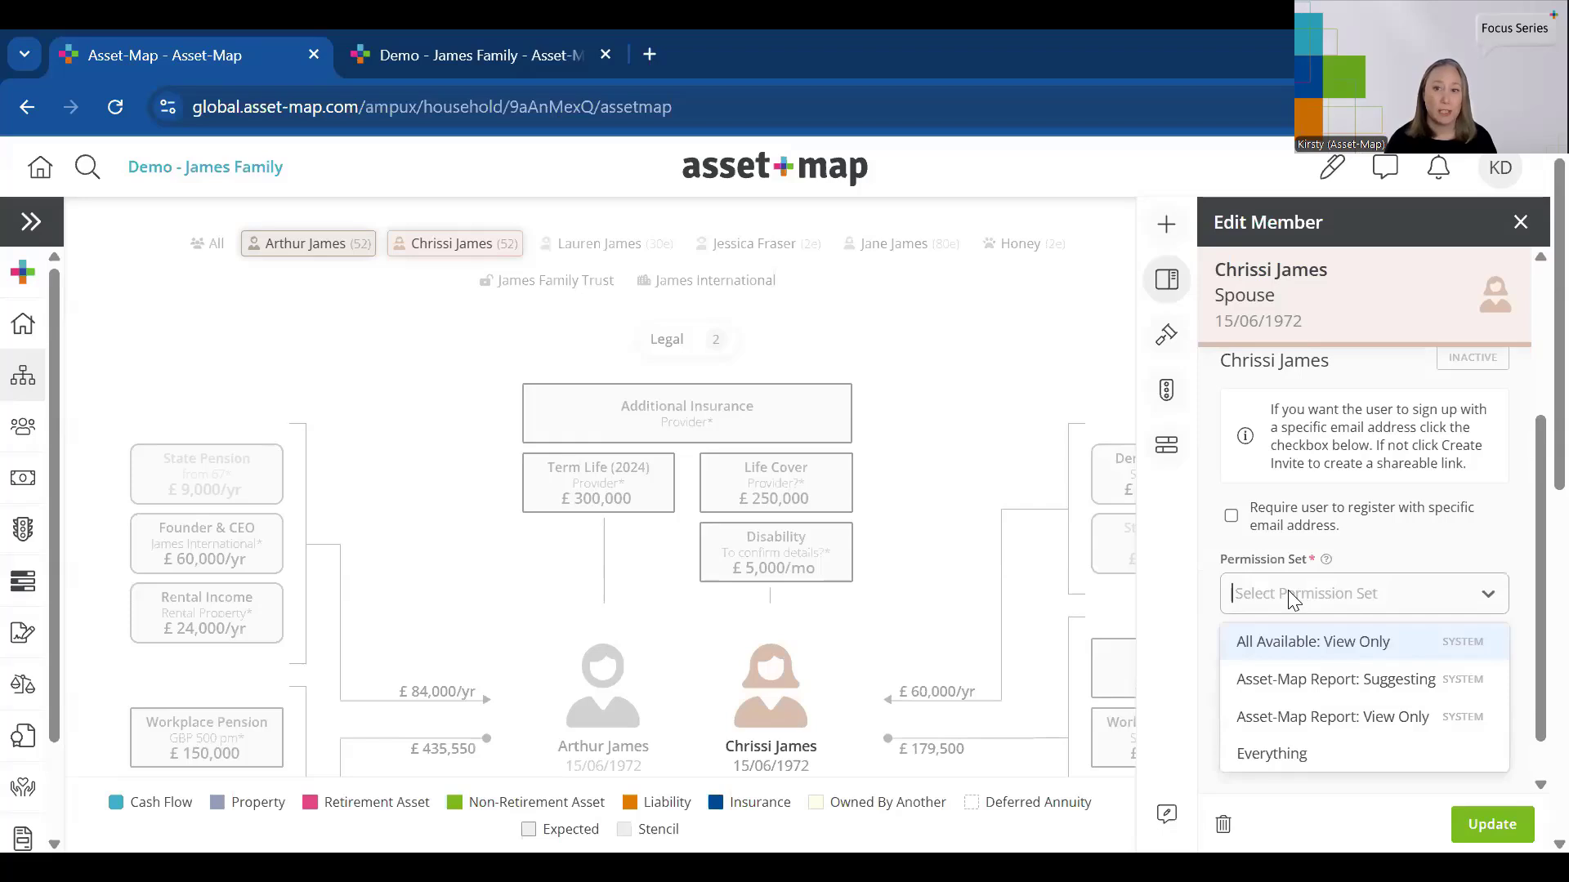
{"action": "left_click", "coordinate": [1278, 641]}
{"action": "scroll", "coordinate": [1371, 530], "scroll_direction": "down", "scroll_amount": 2}
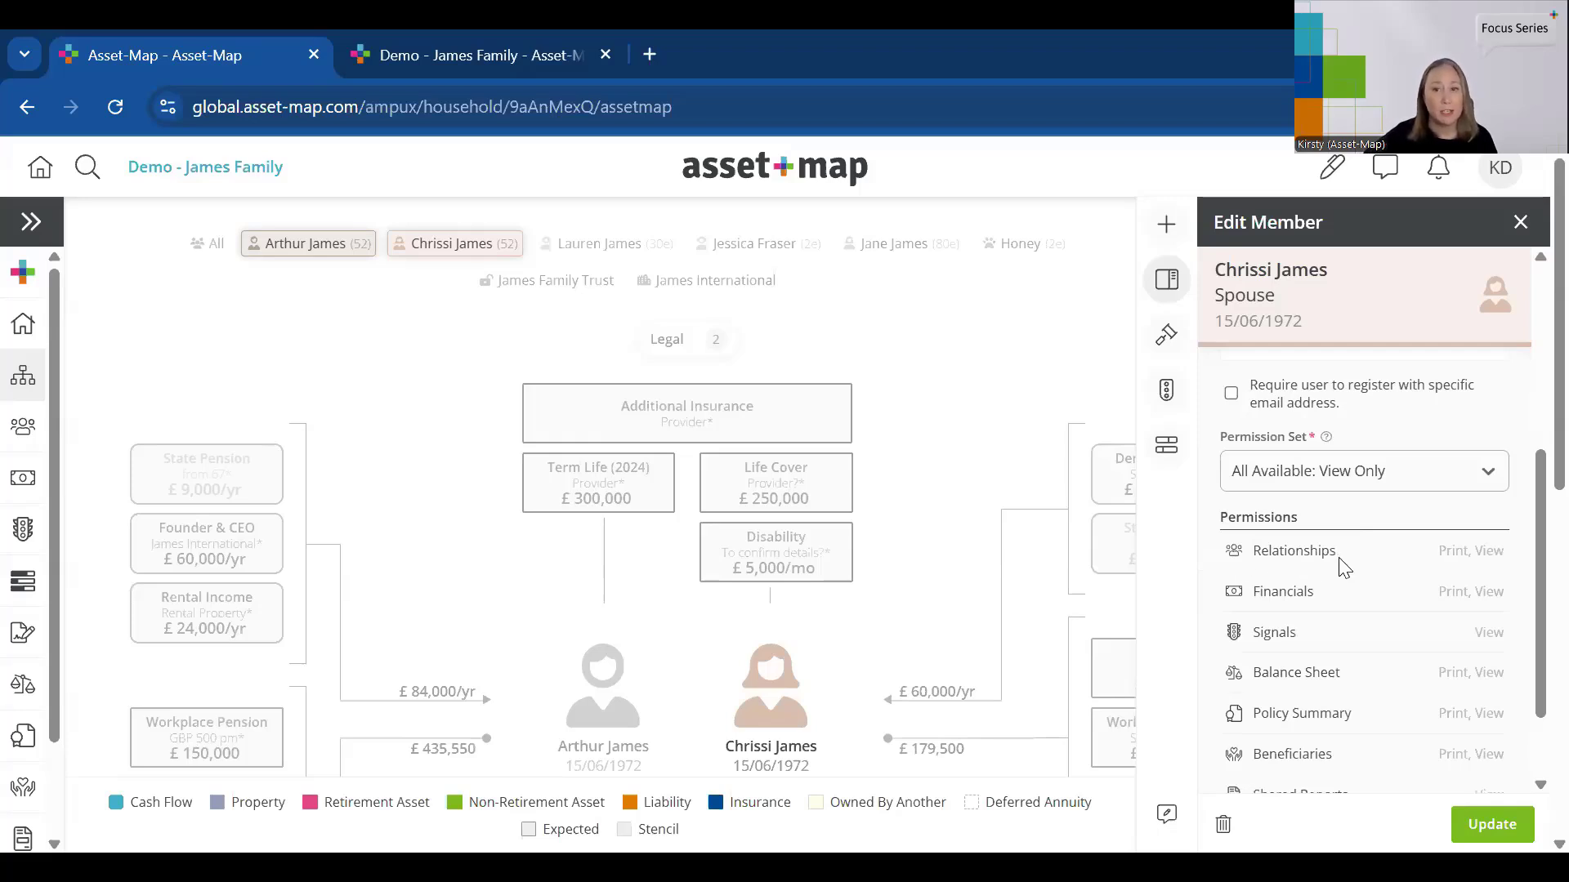
{"action": "scroll", "coordinate": [1340, 564], "scroll_direction": "down", "scroll_amount": 2}
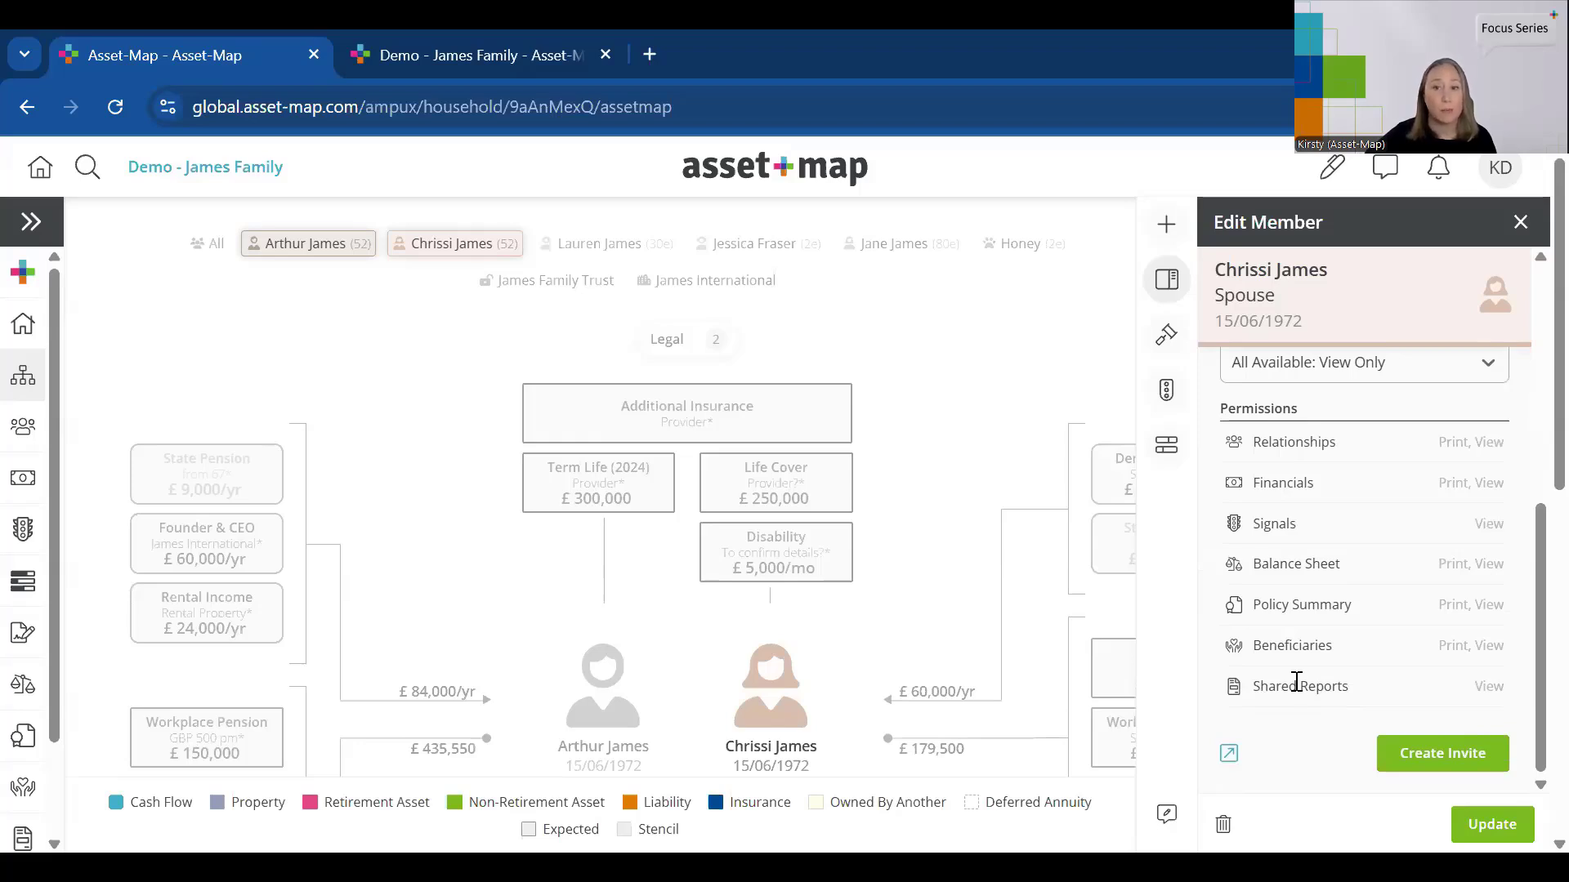
{"action": "scroll", "coordinate": [1356, 685], "scroll_direction": "up", "scroll_amount": 2}
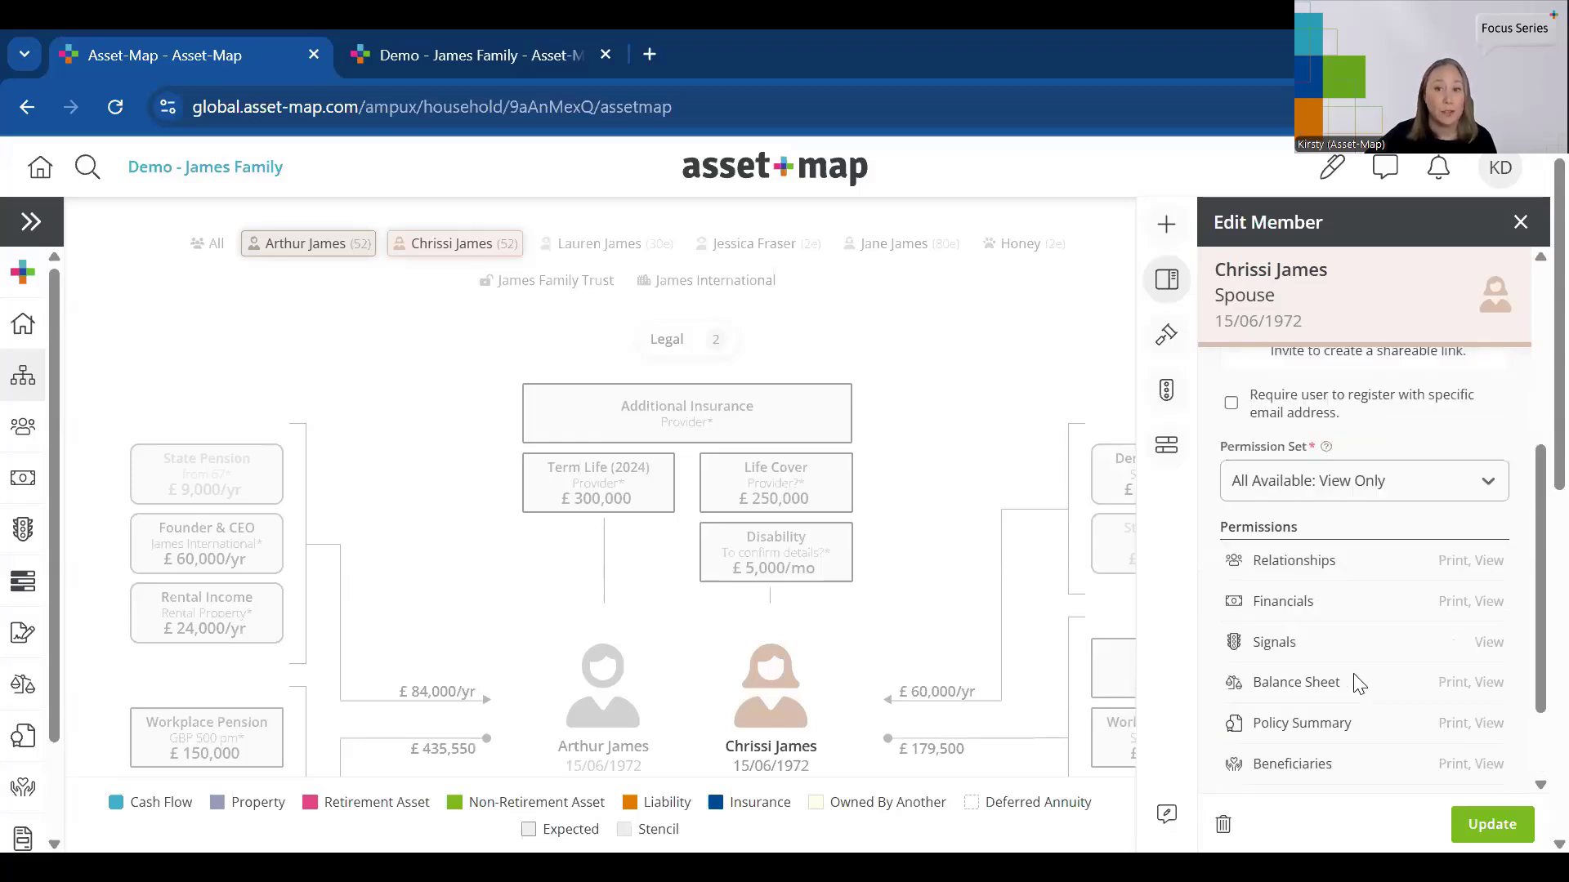
- Try the Asset-Map Report: View Only and Asset-Map Report: Suggesting permission sets for the spouse and compare their permissions
{"action": "left_click", "coordinate": [1322, 486]}
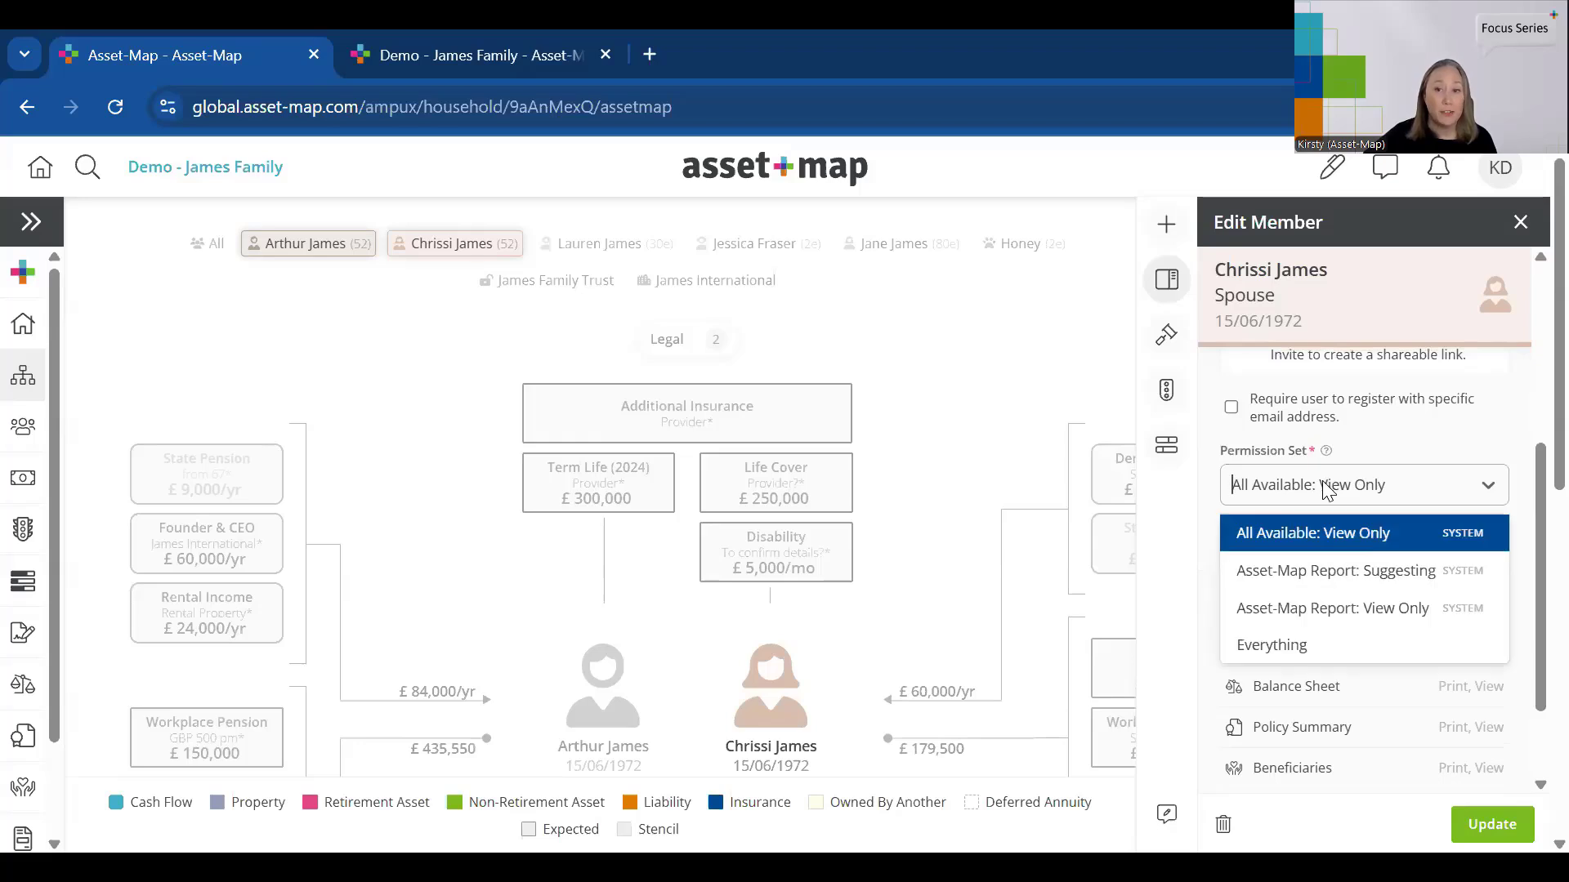
{"action": "left_click", "coordinate": [1303, 609]}
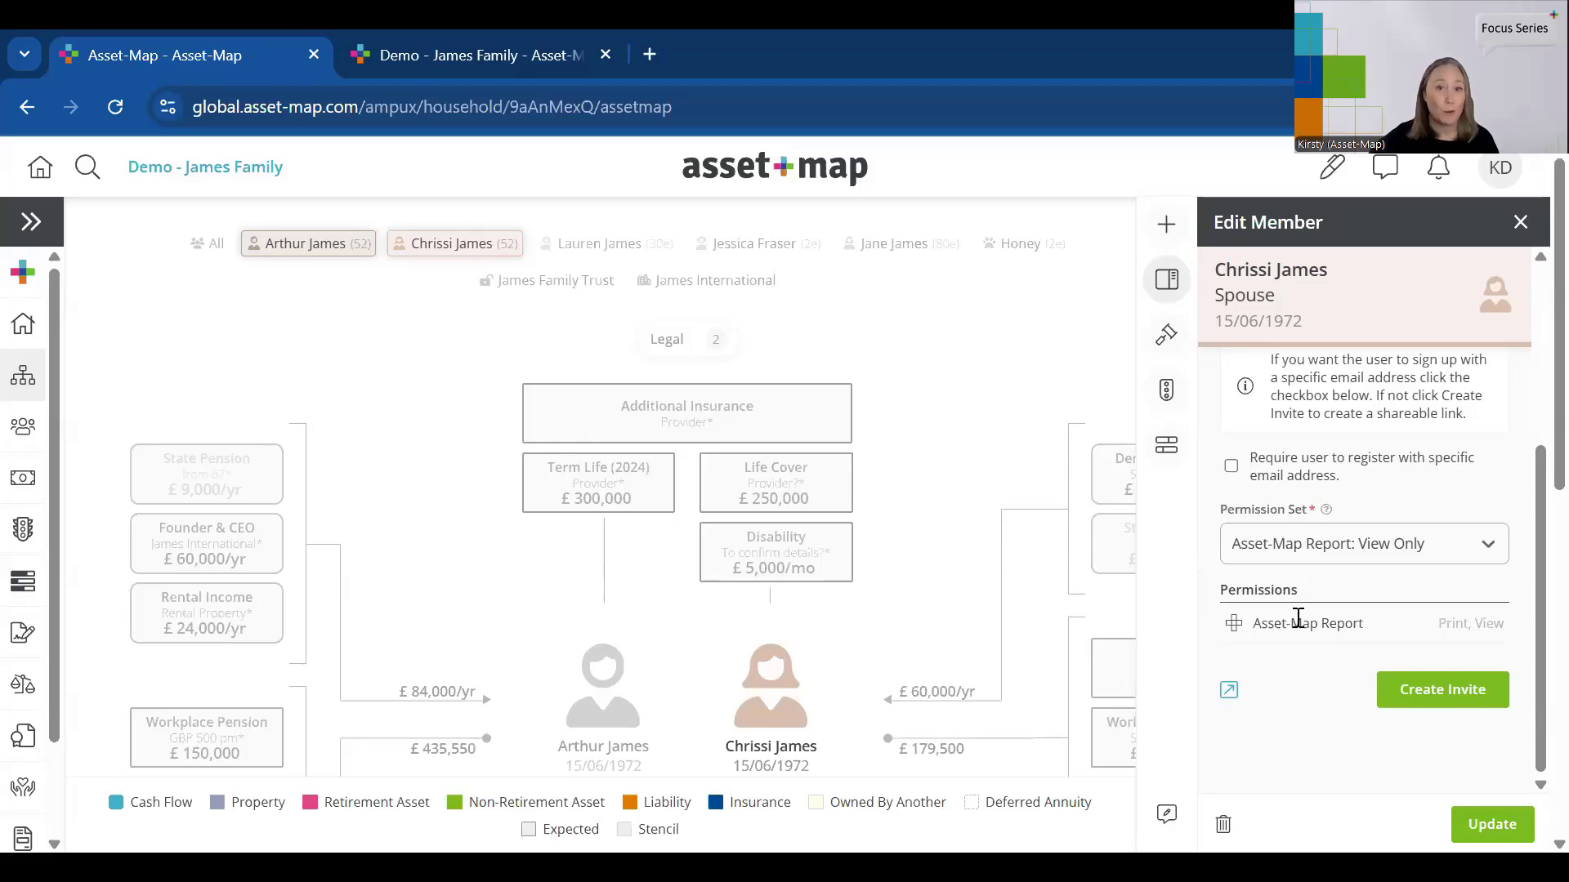
{"action": "left_click", "coordinate": [1306, 546]}
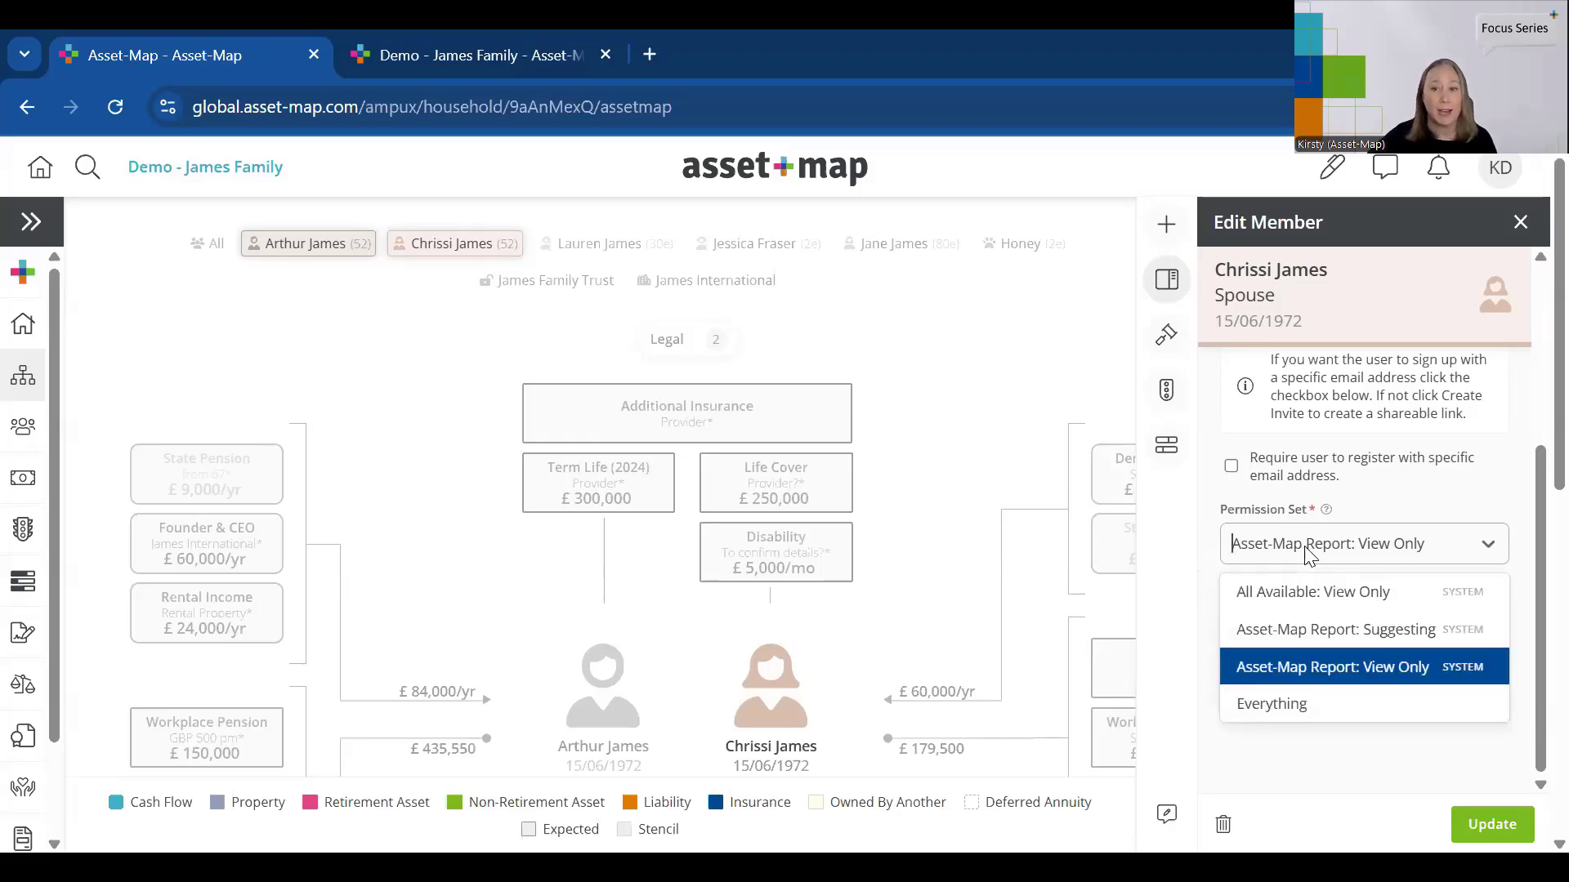
{"action": "left_click", "coordinate": [1325, 636]}
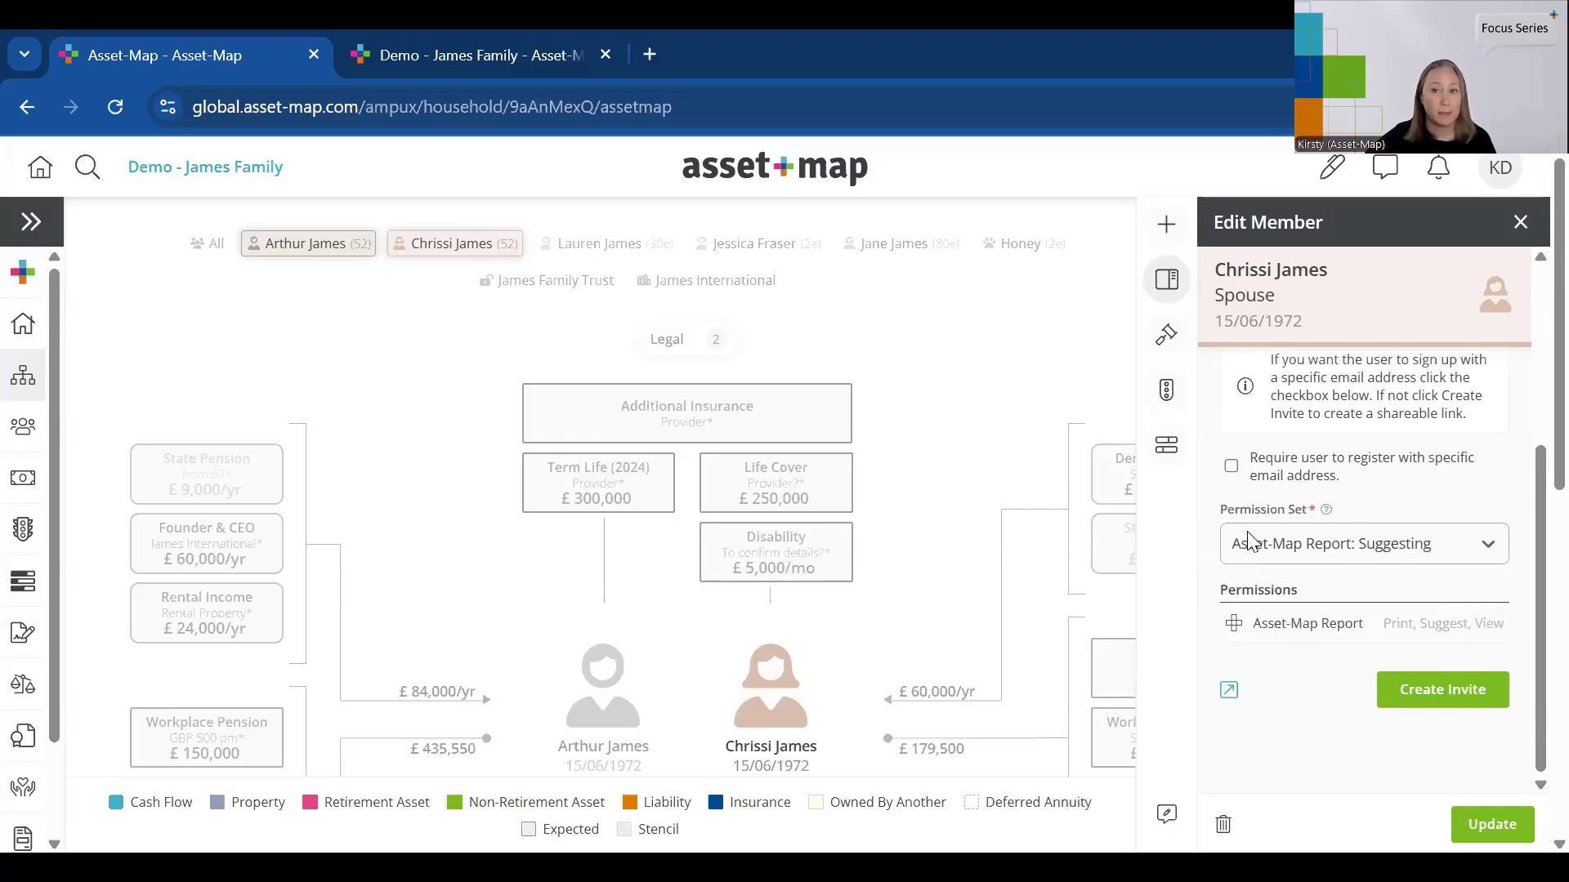
- Set the spouse's permission set to All Available: View Only, create the client portal invite and close the member editor
{"action": "left_click", "coordinate": [1305, 552]}
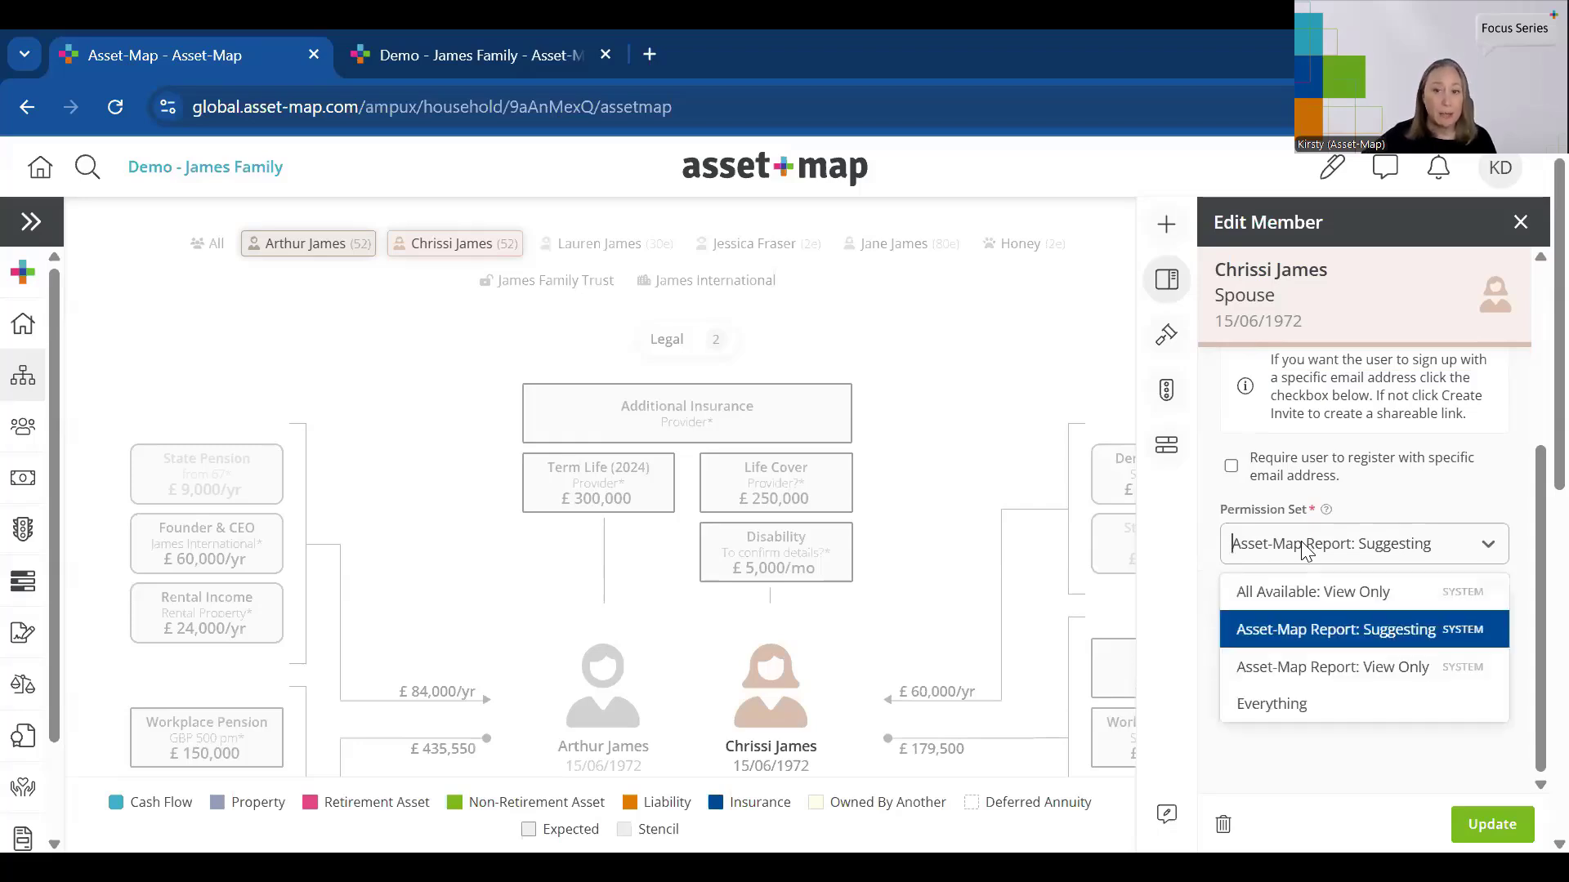
{"action": "left_click", "coordinate": [1282, 583]}
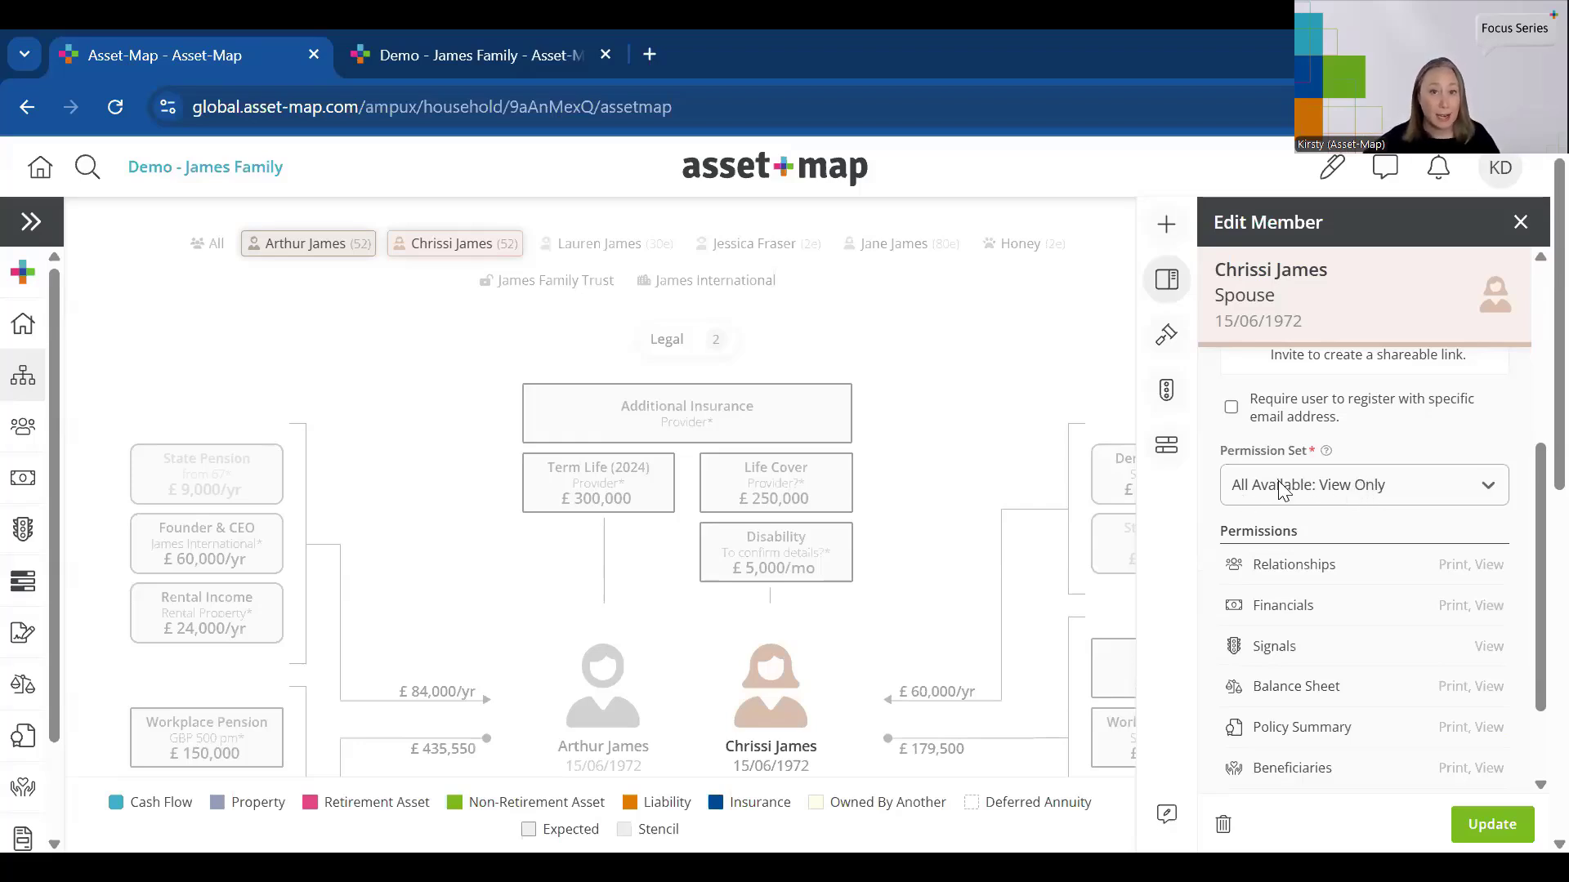
{"action": "scroll", "coordinate": [1347, 514], "scroll_direction": "up", "scroll_amount": 2}
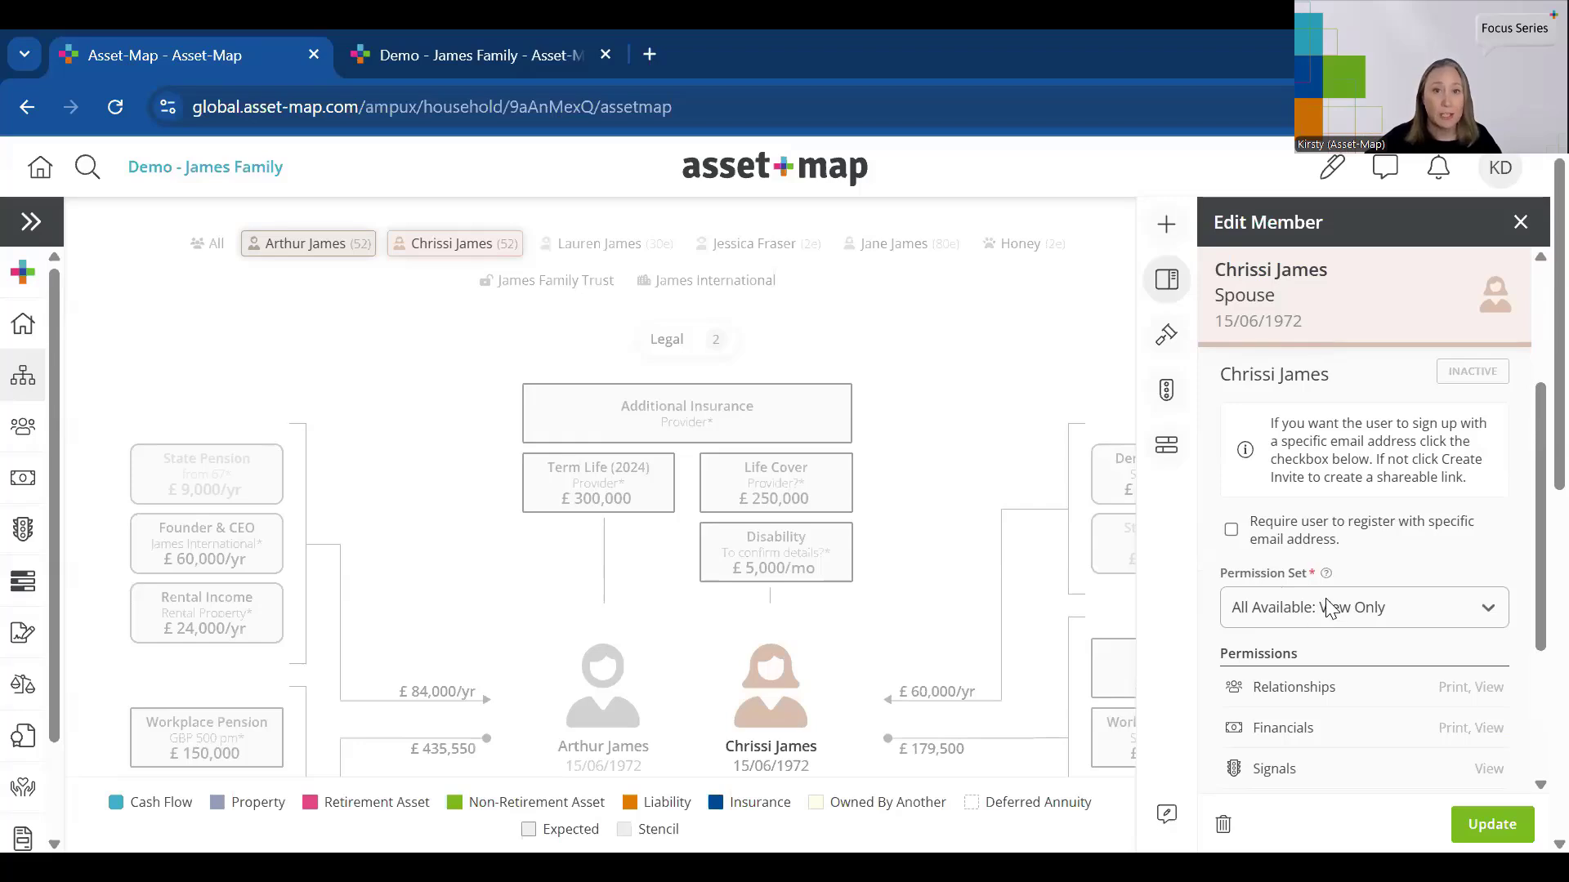
{"action": "scroll", "coordinate": [1368, 590], "scroll_direction": "down", "scroll_amount": 5}
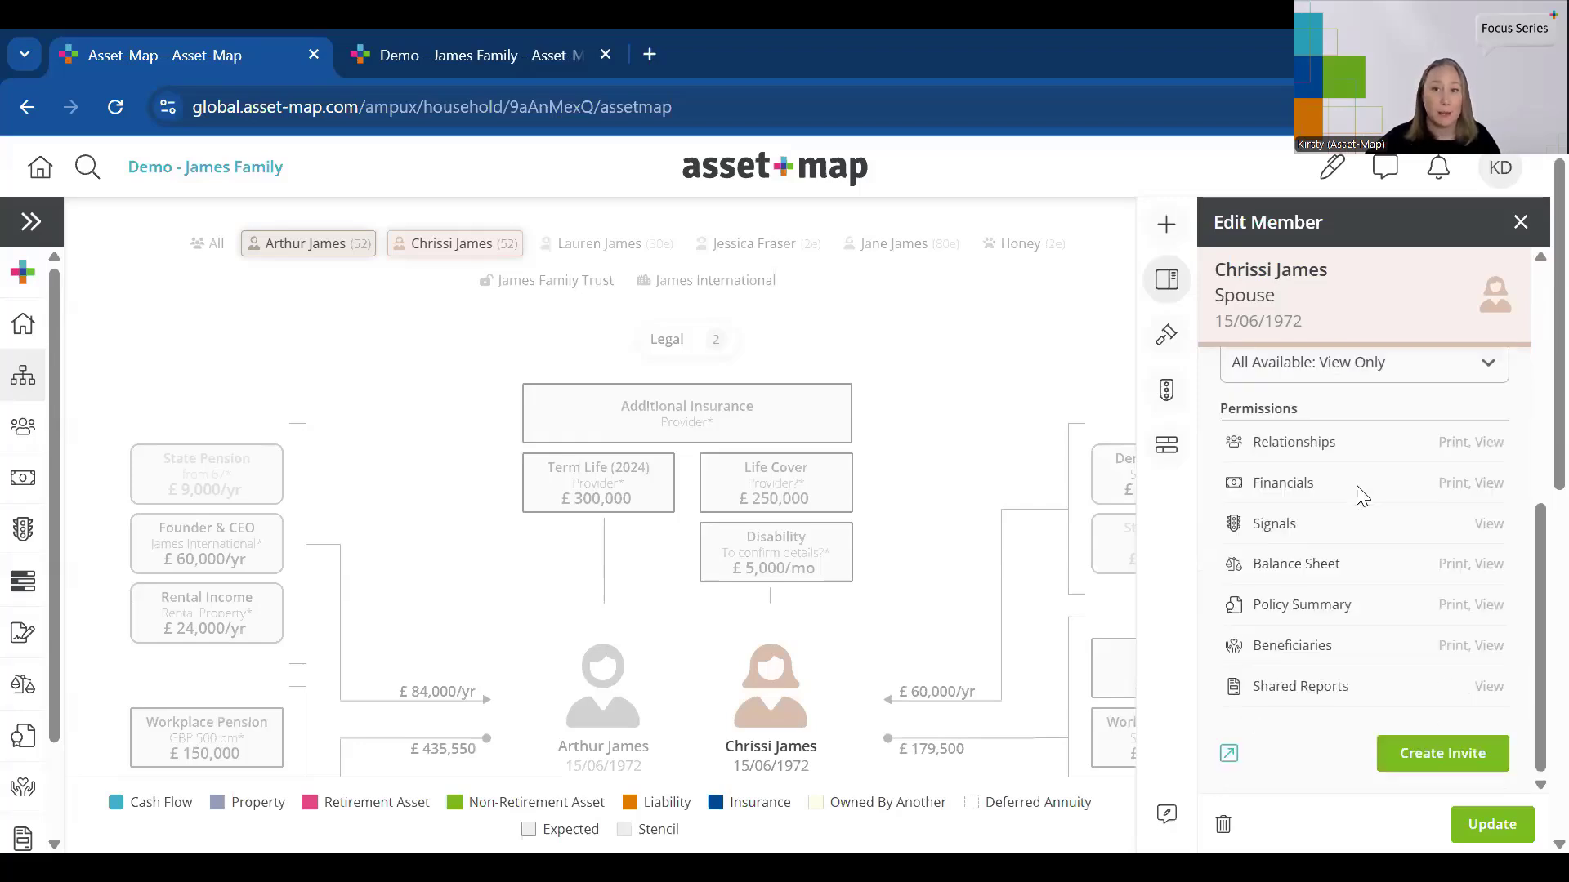
{"action": "left_click", "coordinate": [1413, 753]}
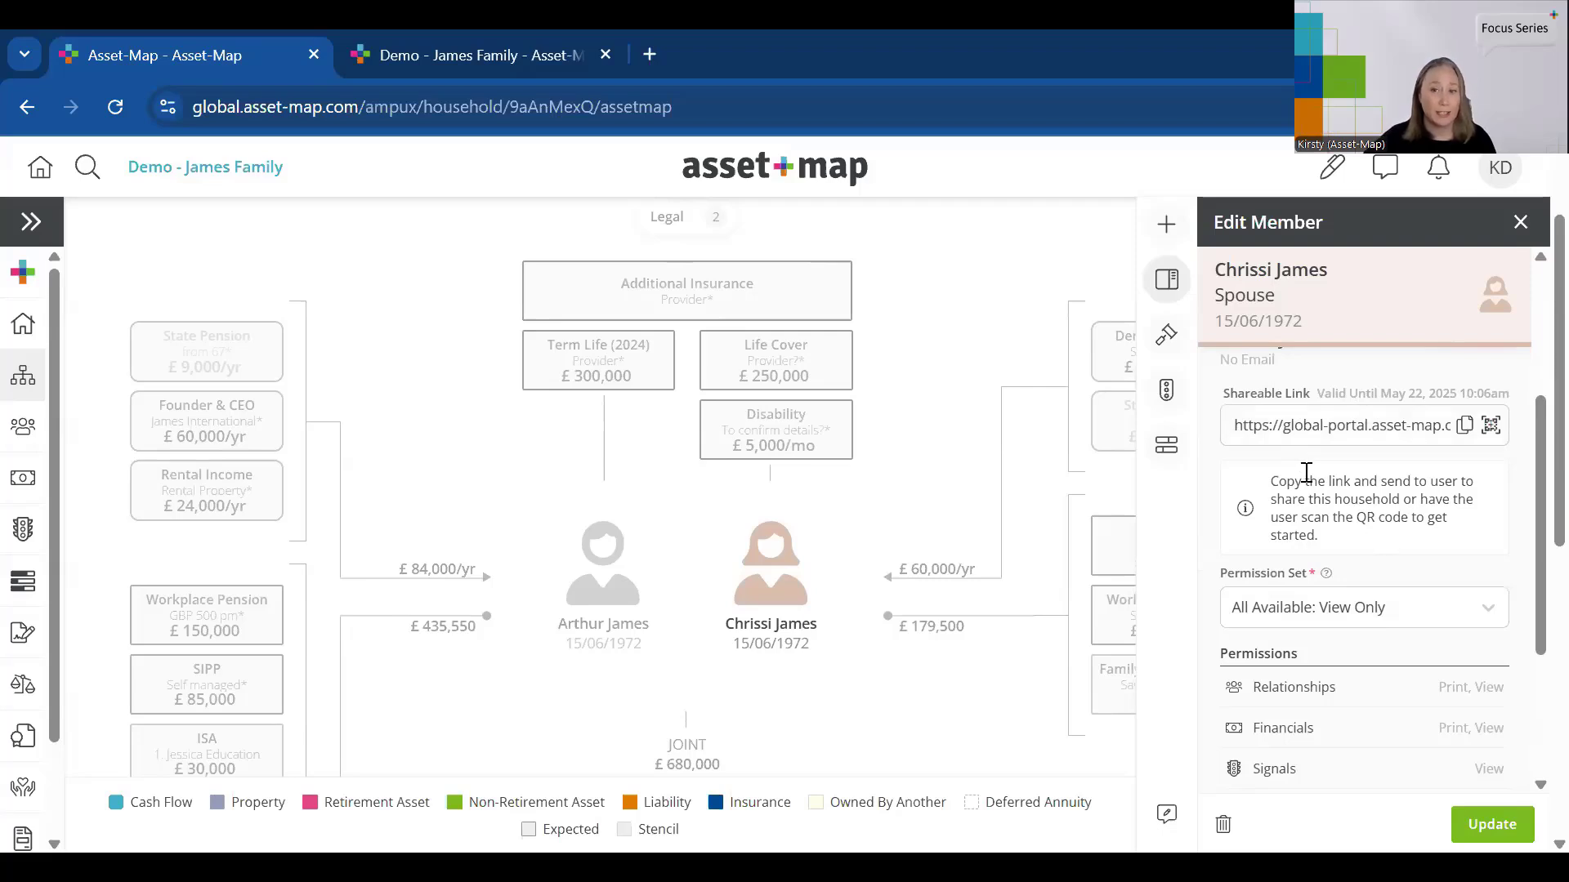
{"action": "scroll", "coordinate": [1306, 473], "scroll_direction": "down", "scroll_amount": 2}
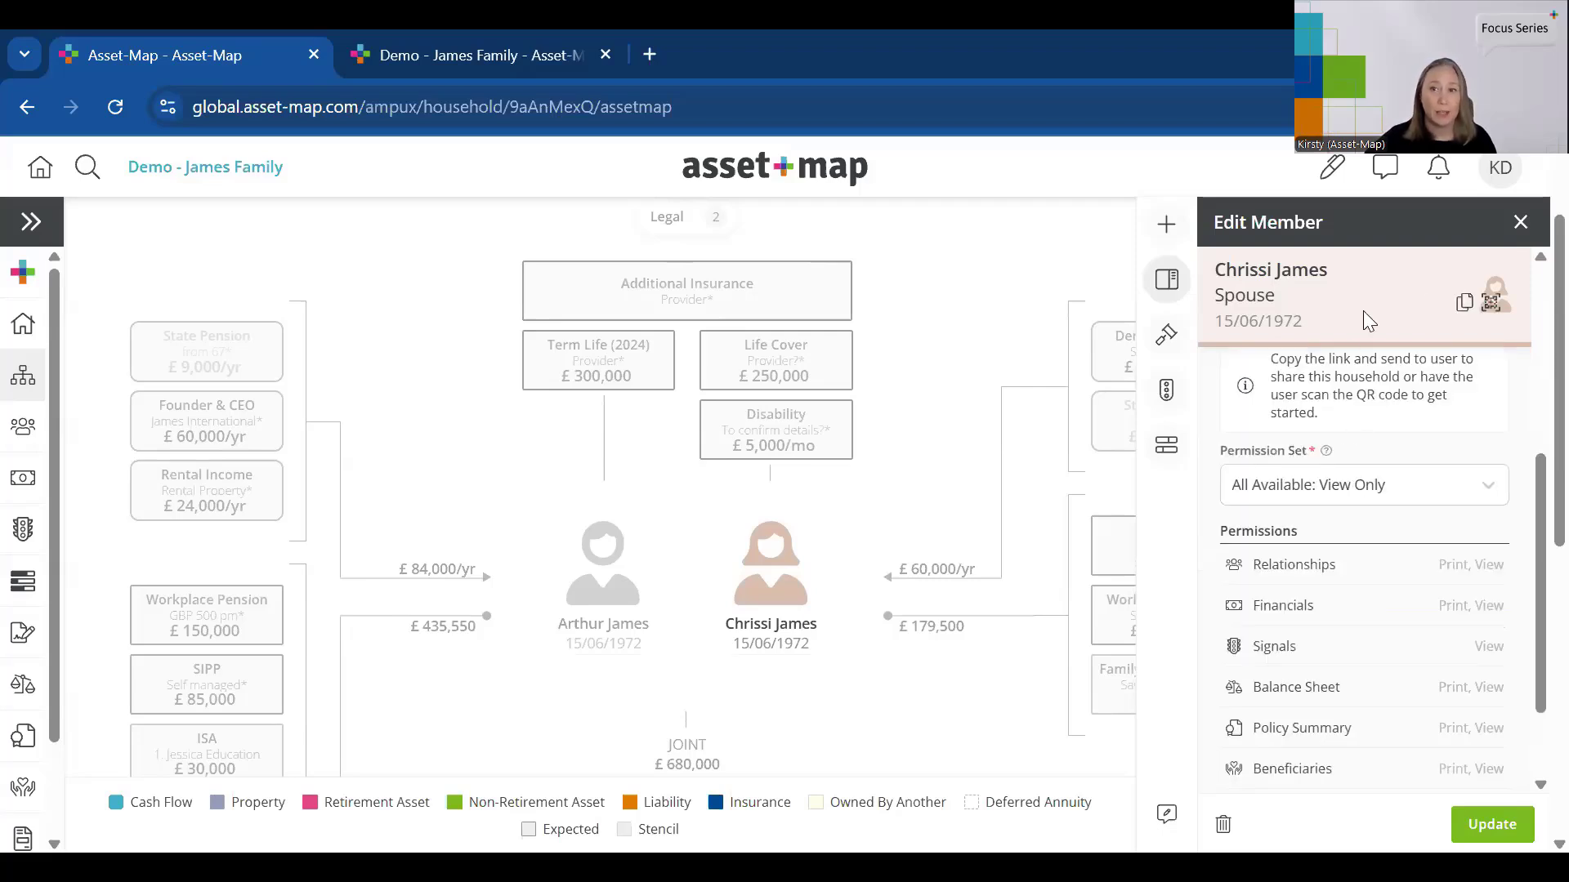
{"action": "left_click", "coordinate": [1520, 222]}
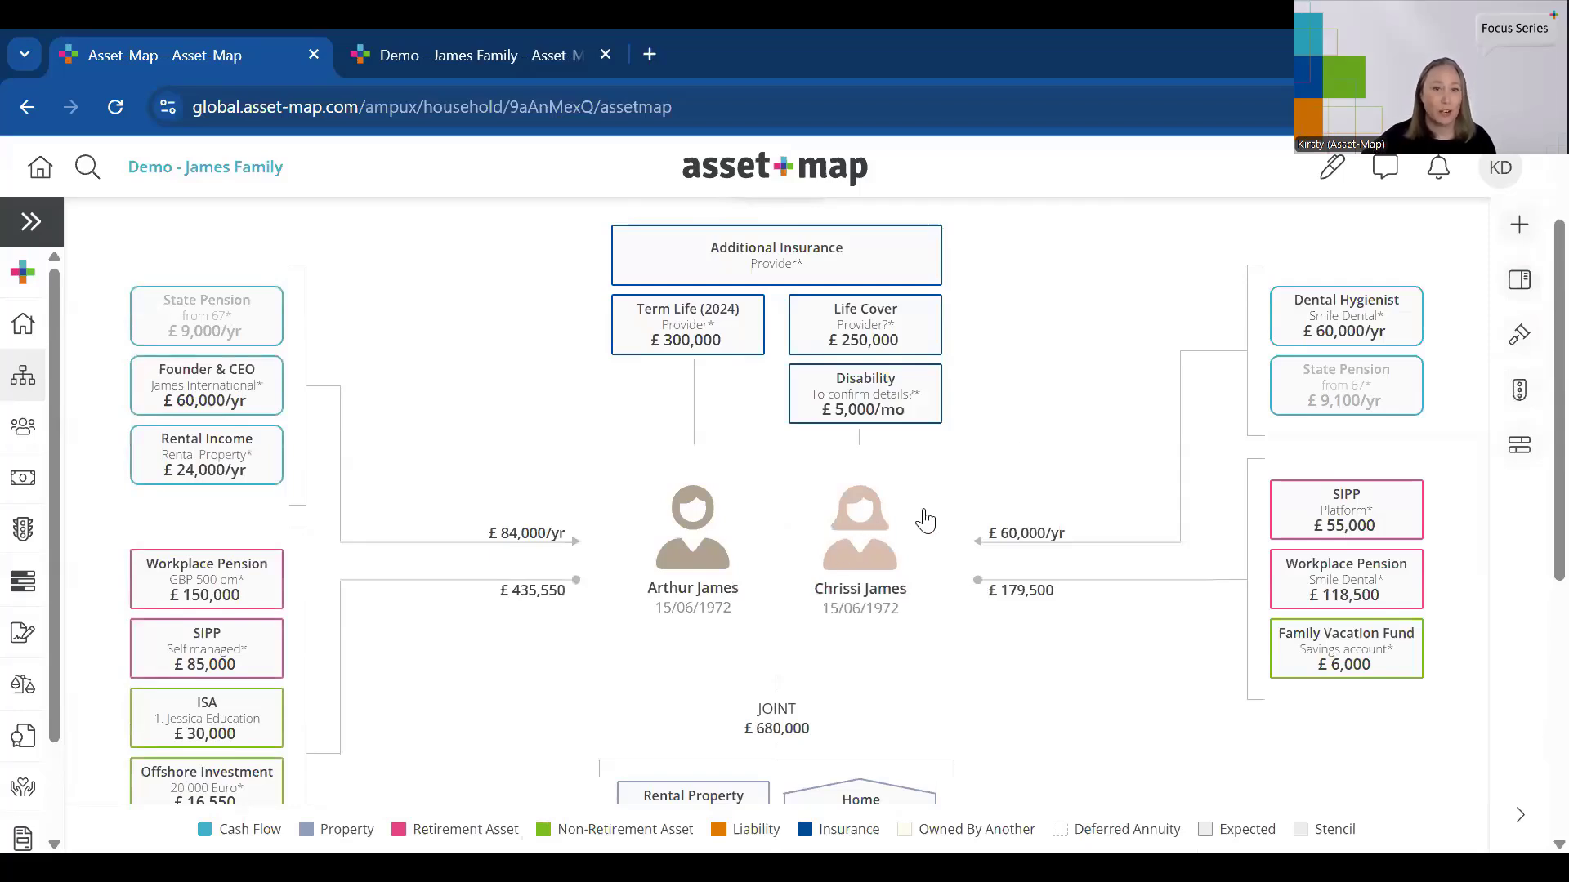
- Open the primary member from the Asset-Map and review their Client Portal status and permissions
{"action": "left_click", "coordinate": [686, 521]}
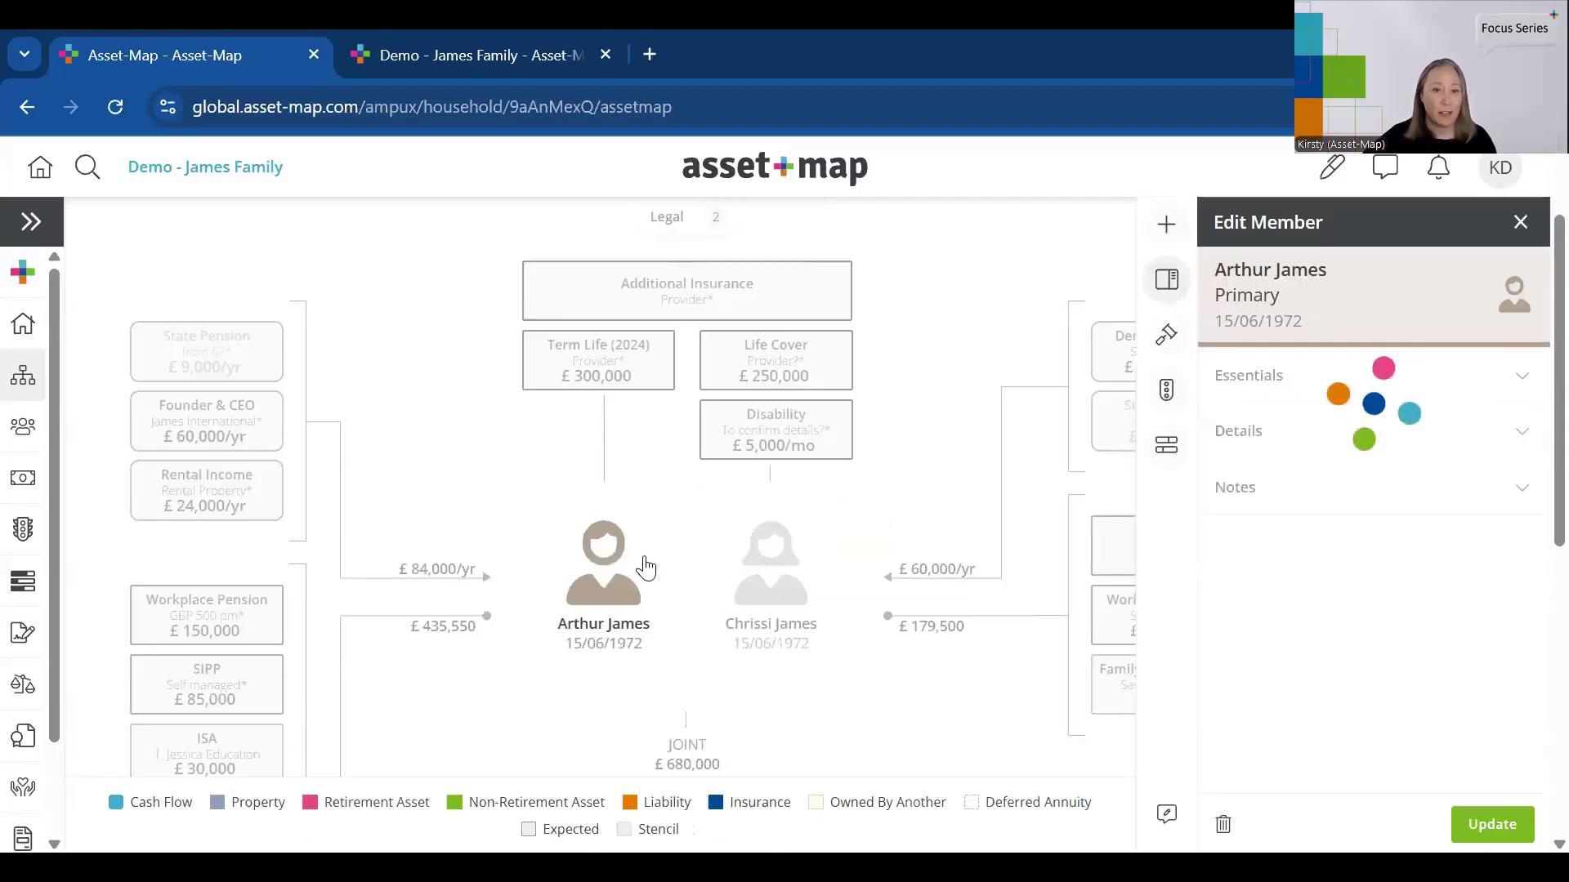
{"action": "scroll", "coordinate": [1275, 491], "scroll_direction": "down", "scroll_amount": 2}
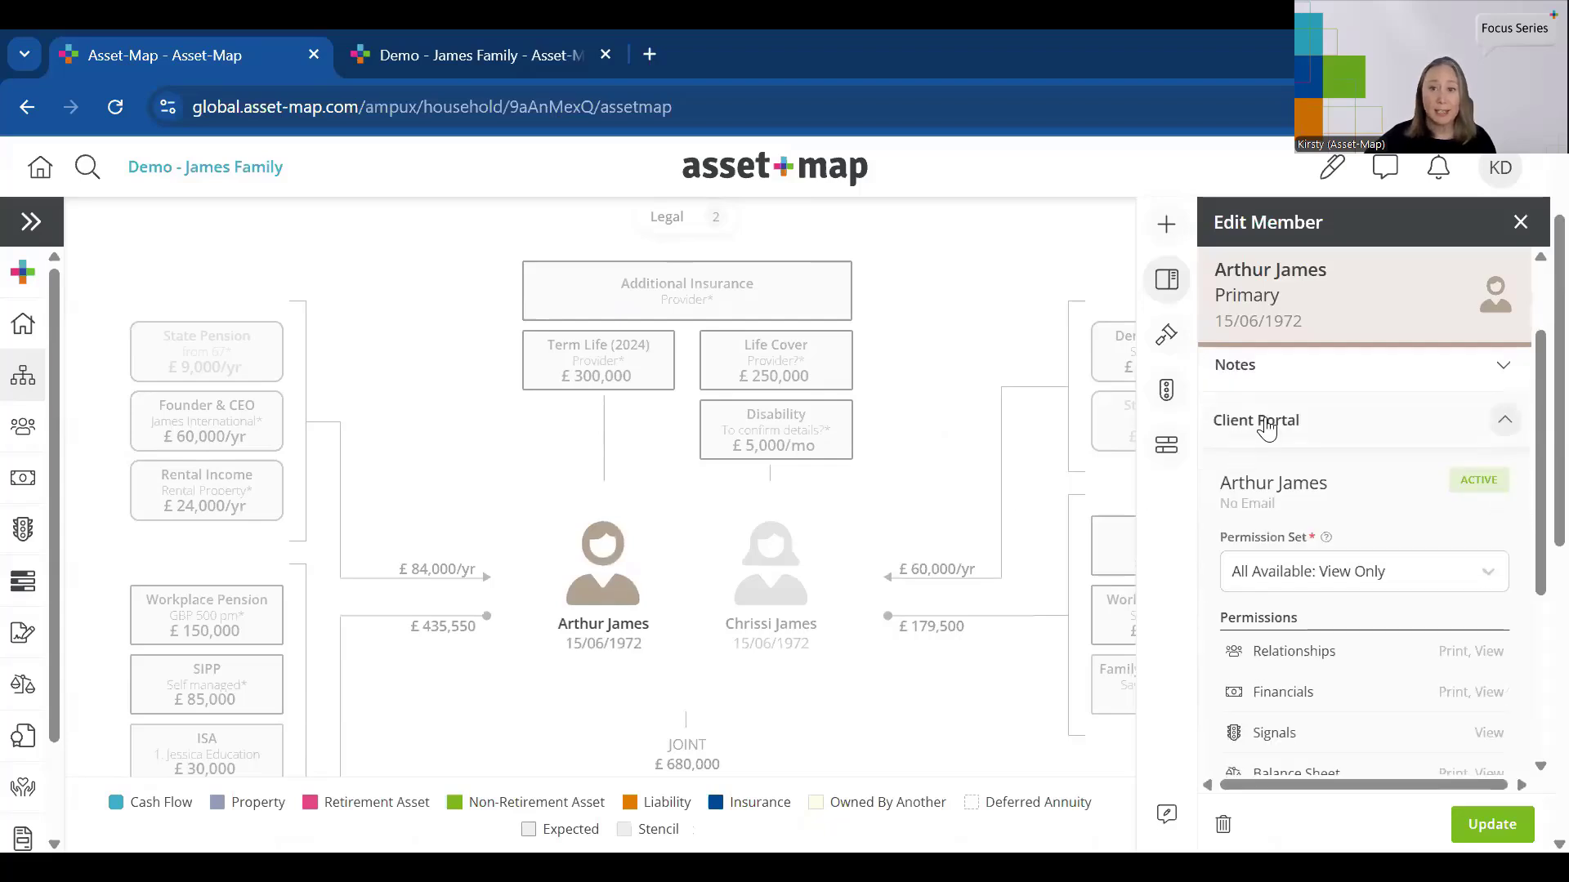
{"action": "scroll", "coordinate": [1289, 445], "scroll_direction": "down", "scroll_amount": 2}
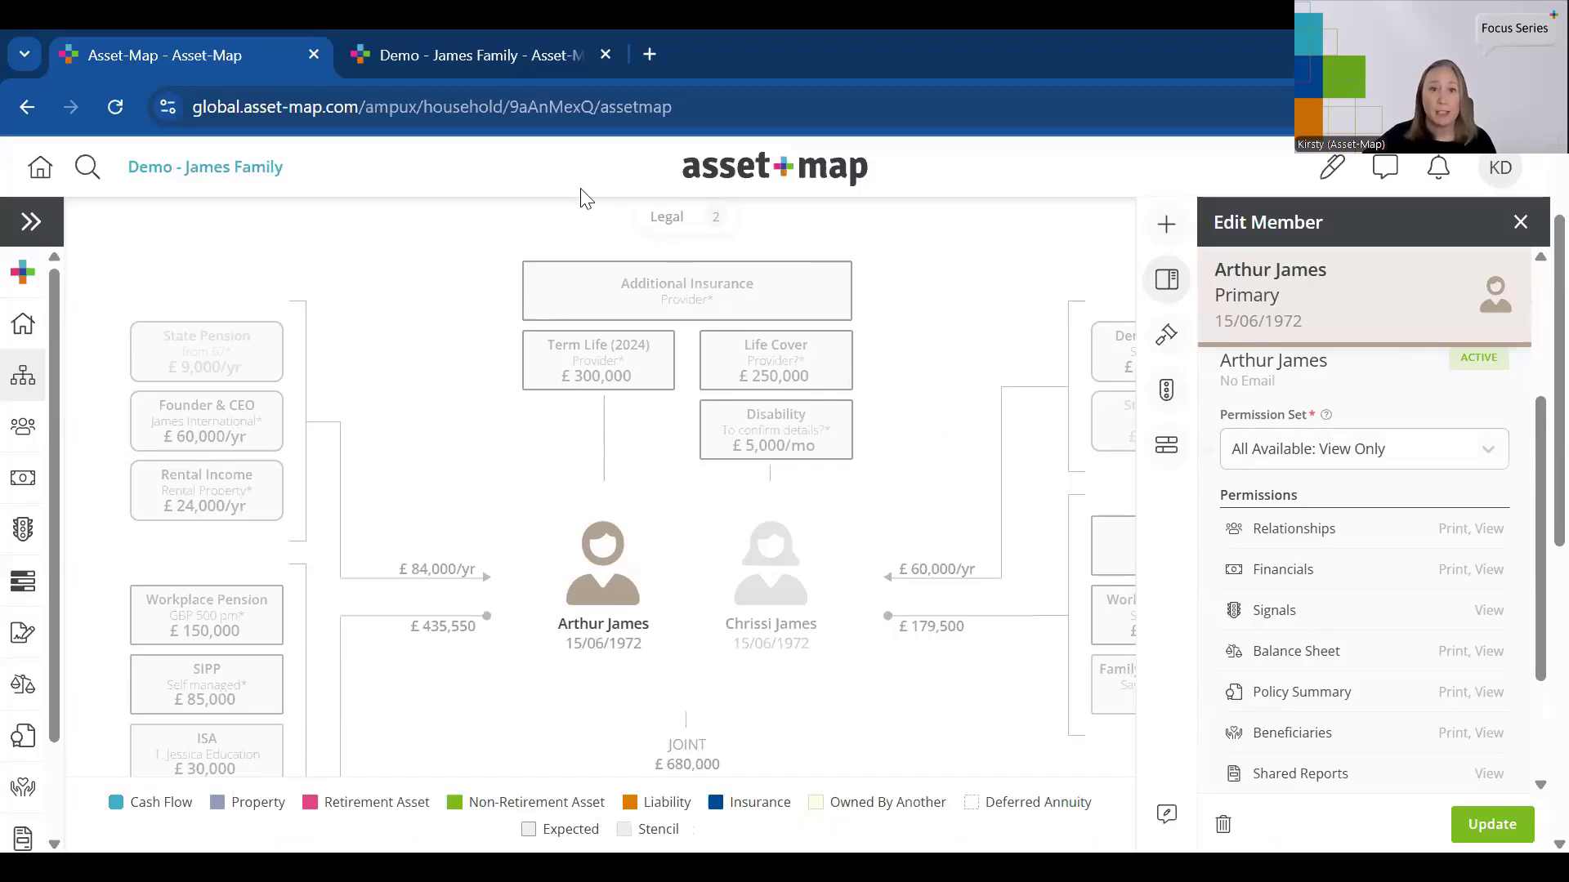
- Switch to the household's client portal view and review the members and legal entities on the Relationships page
{"action": "left_click", "coordinate": [456, 52]}
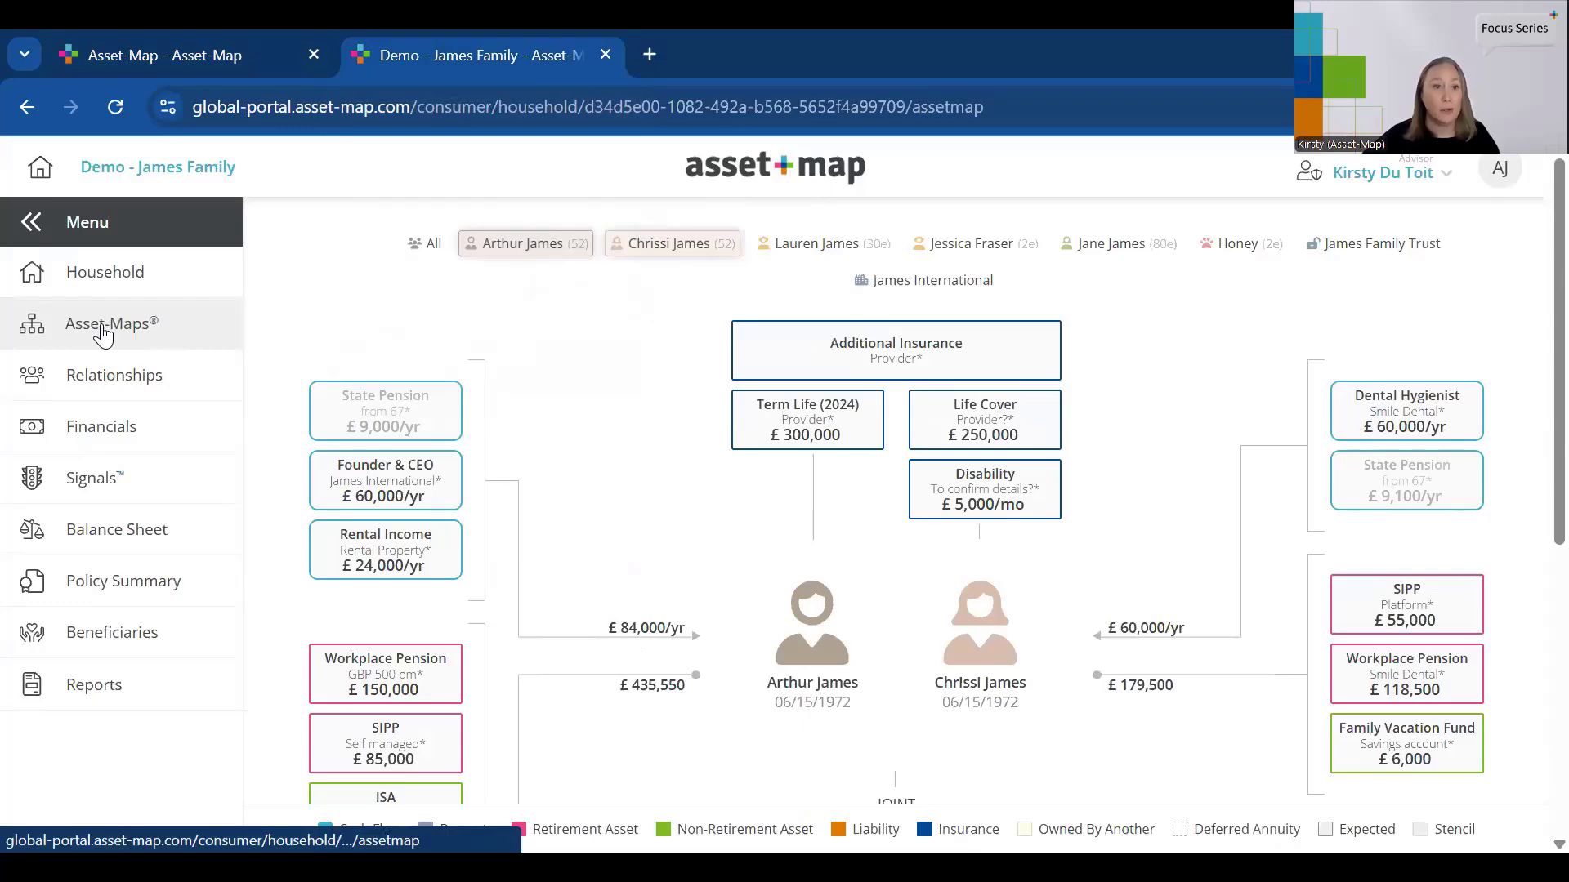
{"action": "left_click", "coordinate": [105, 386]}
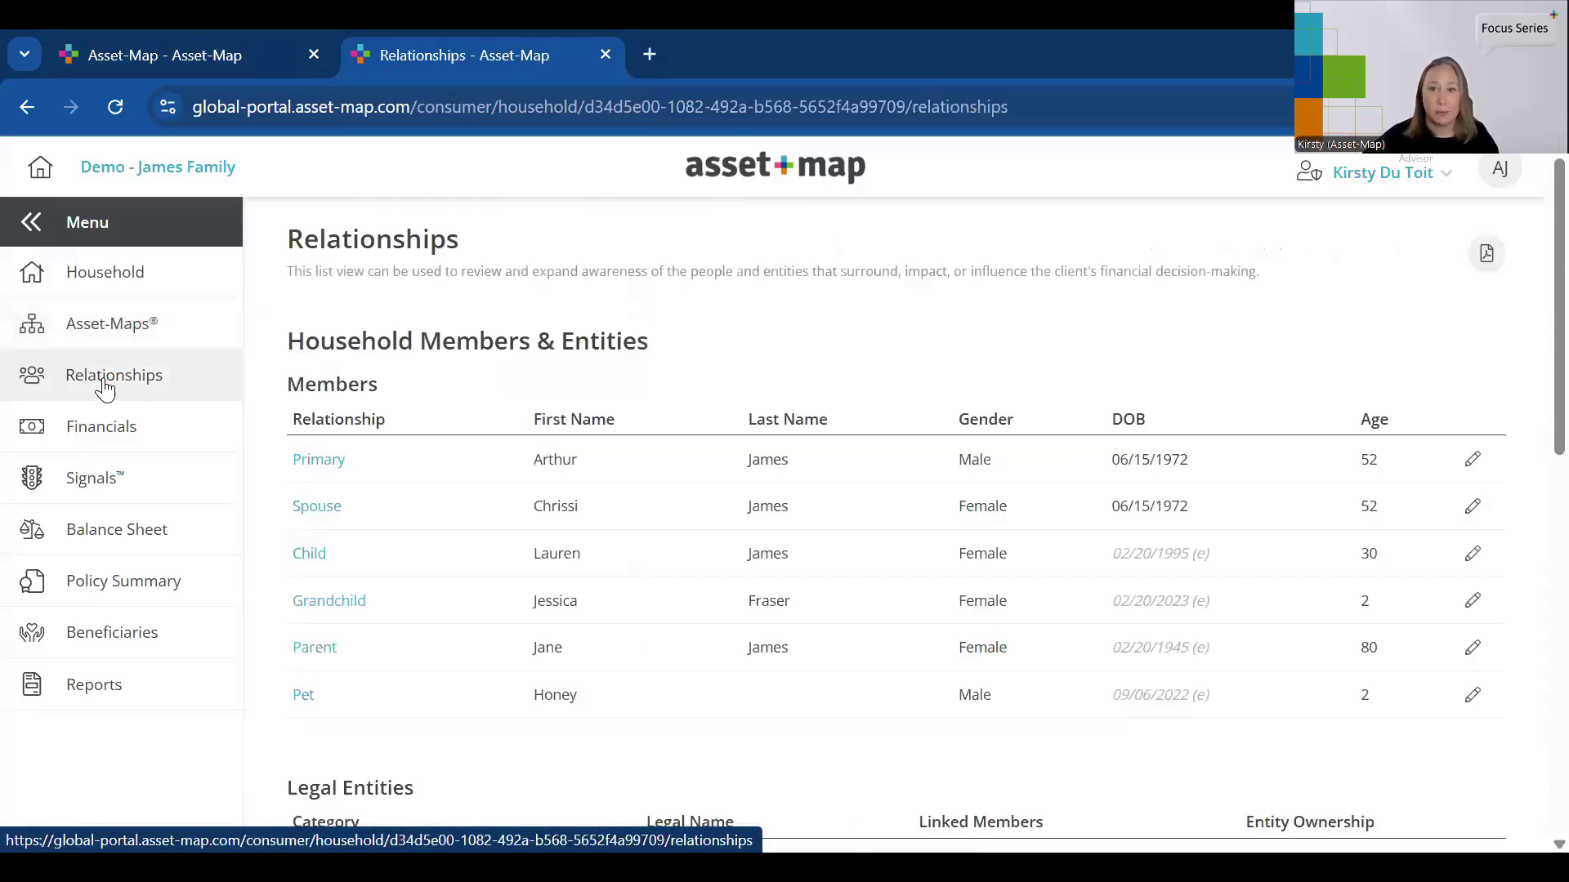
{"action": "scroll", "coordinate": [354, 367], "scroll_direction": "down", "scroll_amount": 3}
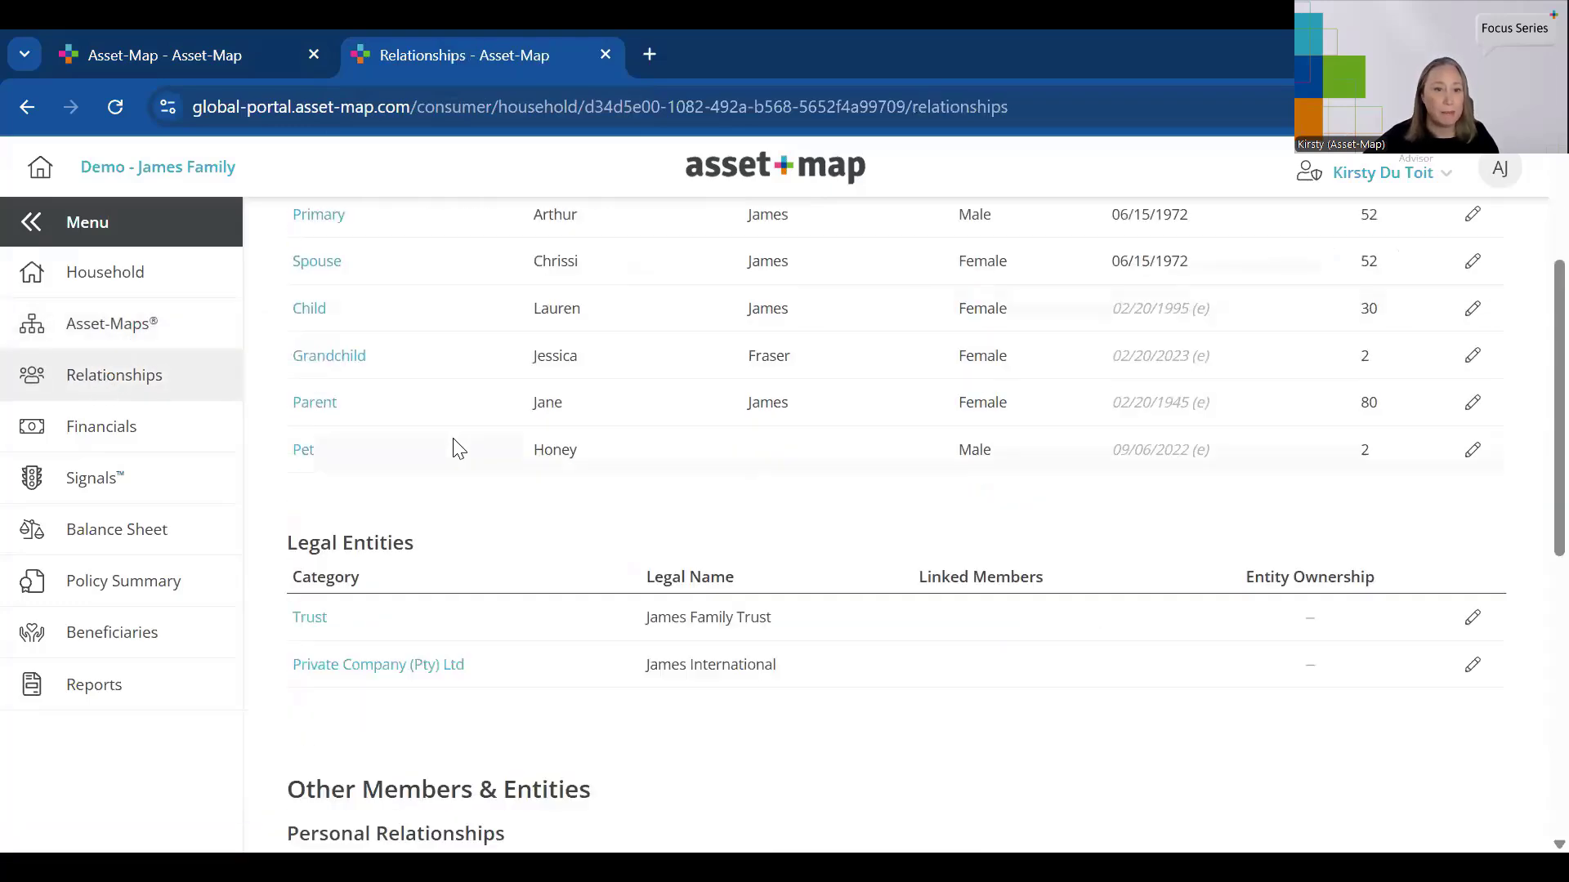
{"action": "scroll", "coordinate": [459, 448], "scroll_direction": "down", "scroll_amount": 3}
{"action": "scroll", "coordinate": [327, 437], "scroll_direction": "up", "scroll_amount": 3}
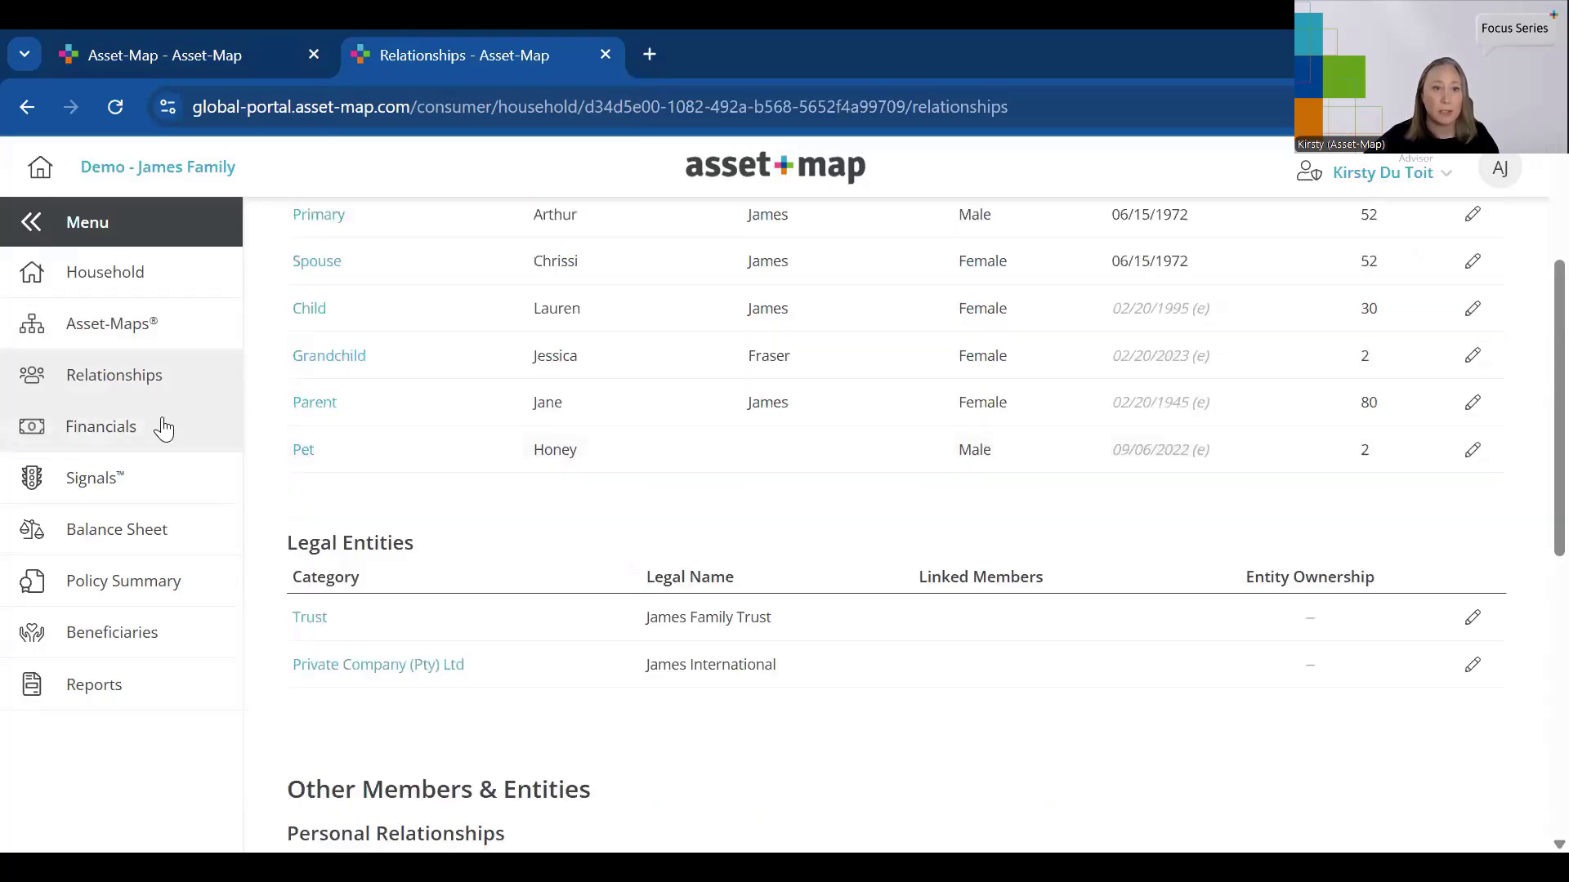
- View the Financials page in the client portal, toggling the primary member and spouse filters off and back on
{"action": "left_click", "coordinate": [111, 441]}
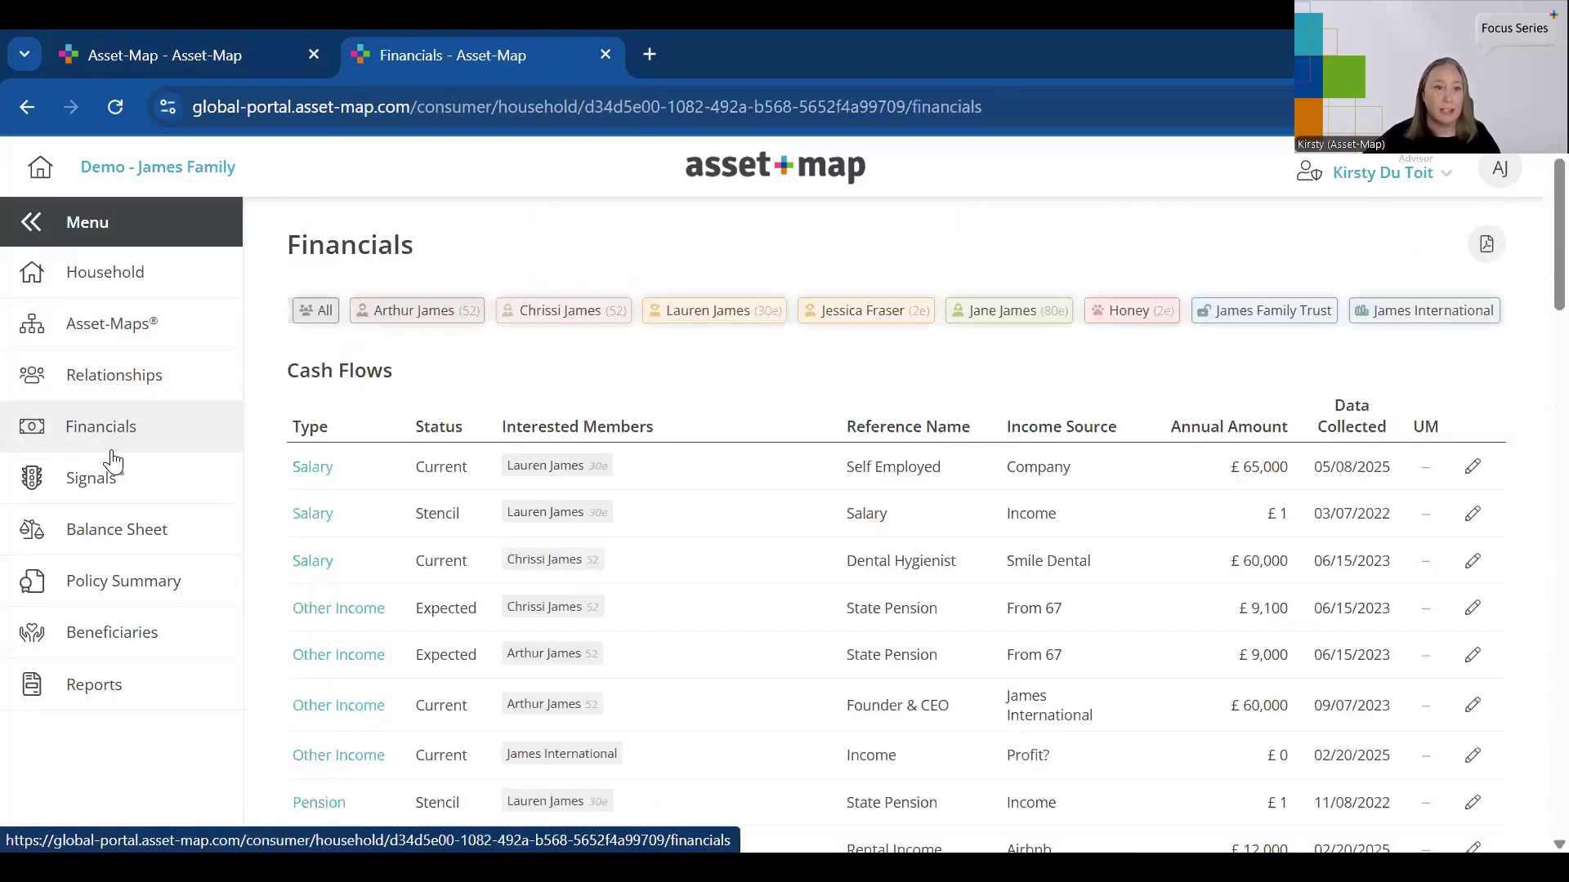
{"action": "left_click", "coordinate": [411, 310]}
{"action": "left_click", "coordinate": [549, 315]}
{"action": "left_click", "coordinate": [444, 315]}
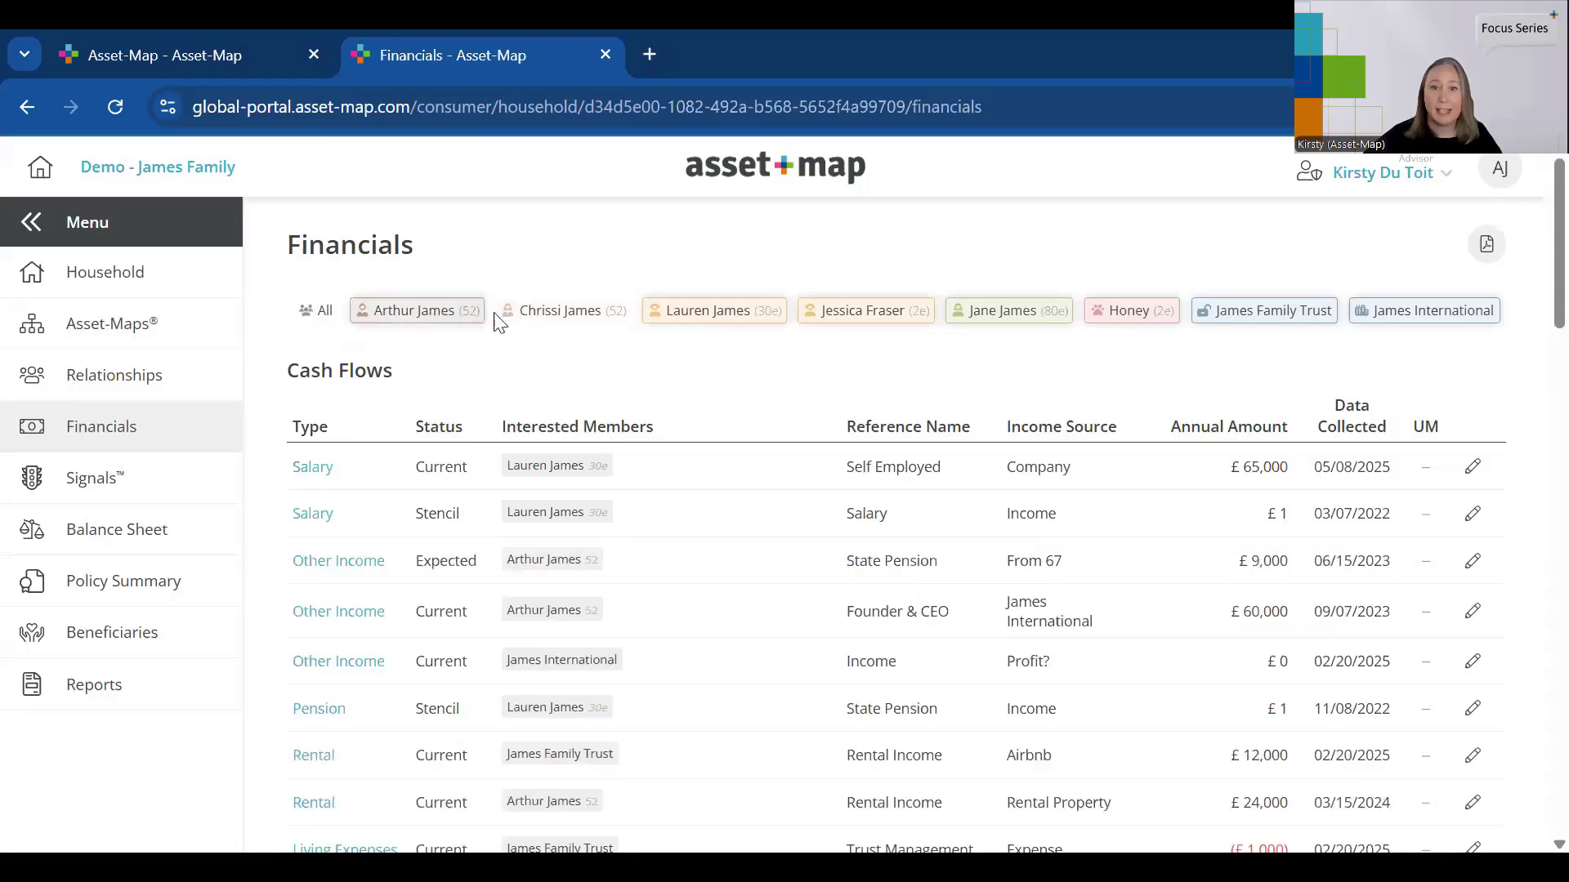
{"action": "left_click", "coordinate": [548, 316]}
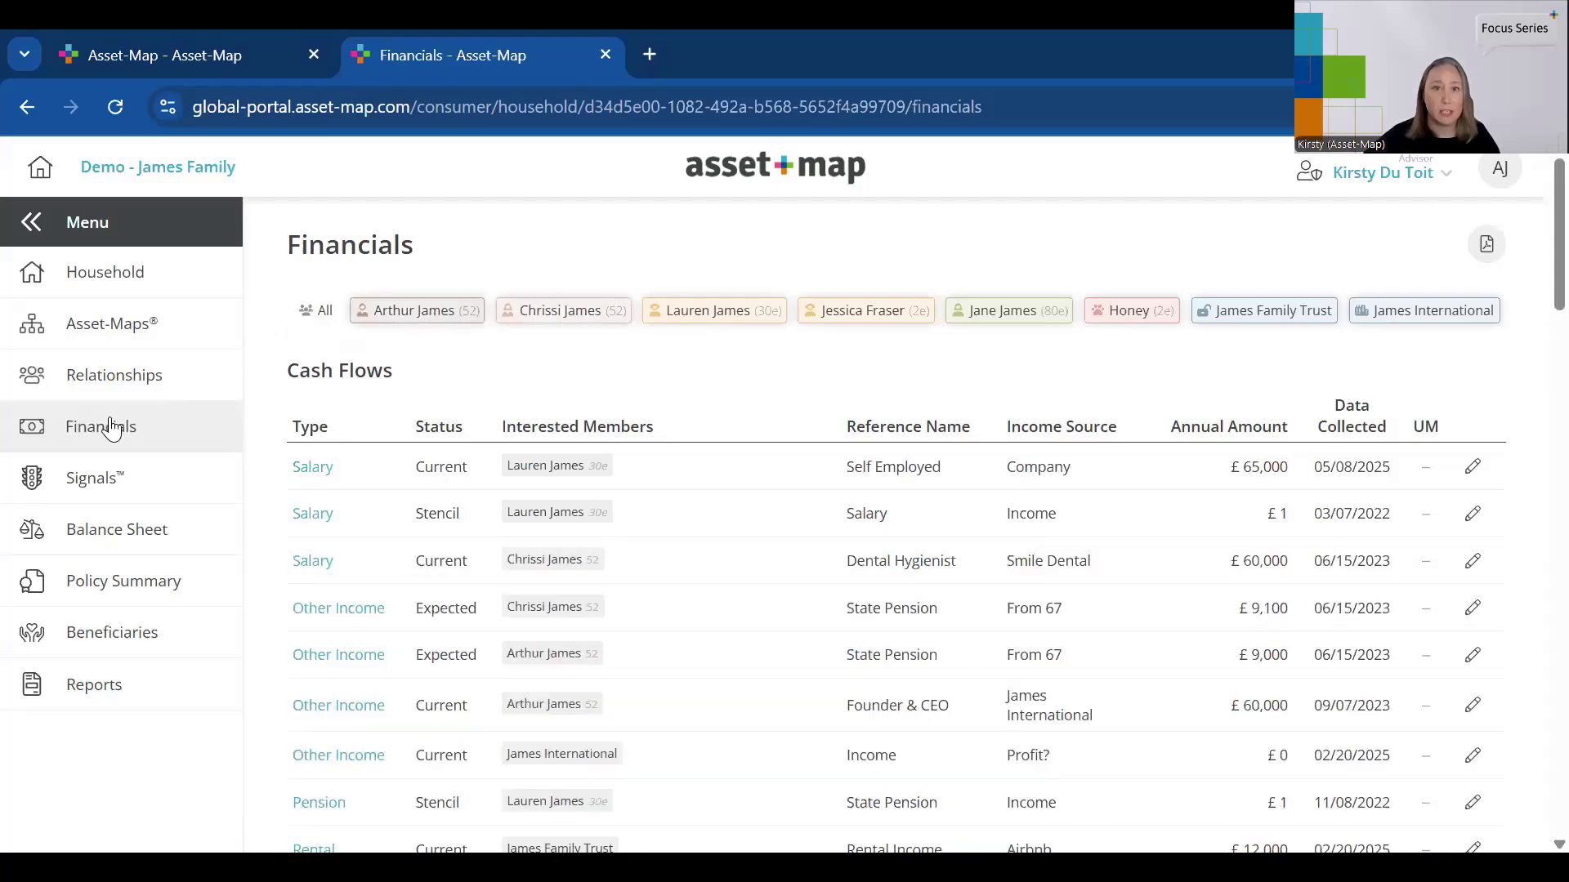
- Look through the Signals, Balance Sheet, Policy Summary, Beneficiaries and Reports pages and return to the Household overview
{"action": "left_click", "coordinate": [103, 482]}
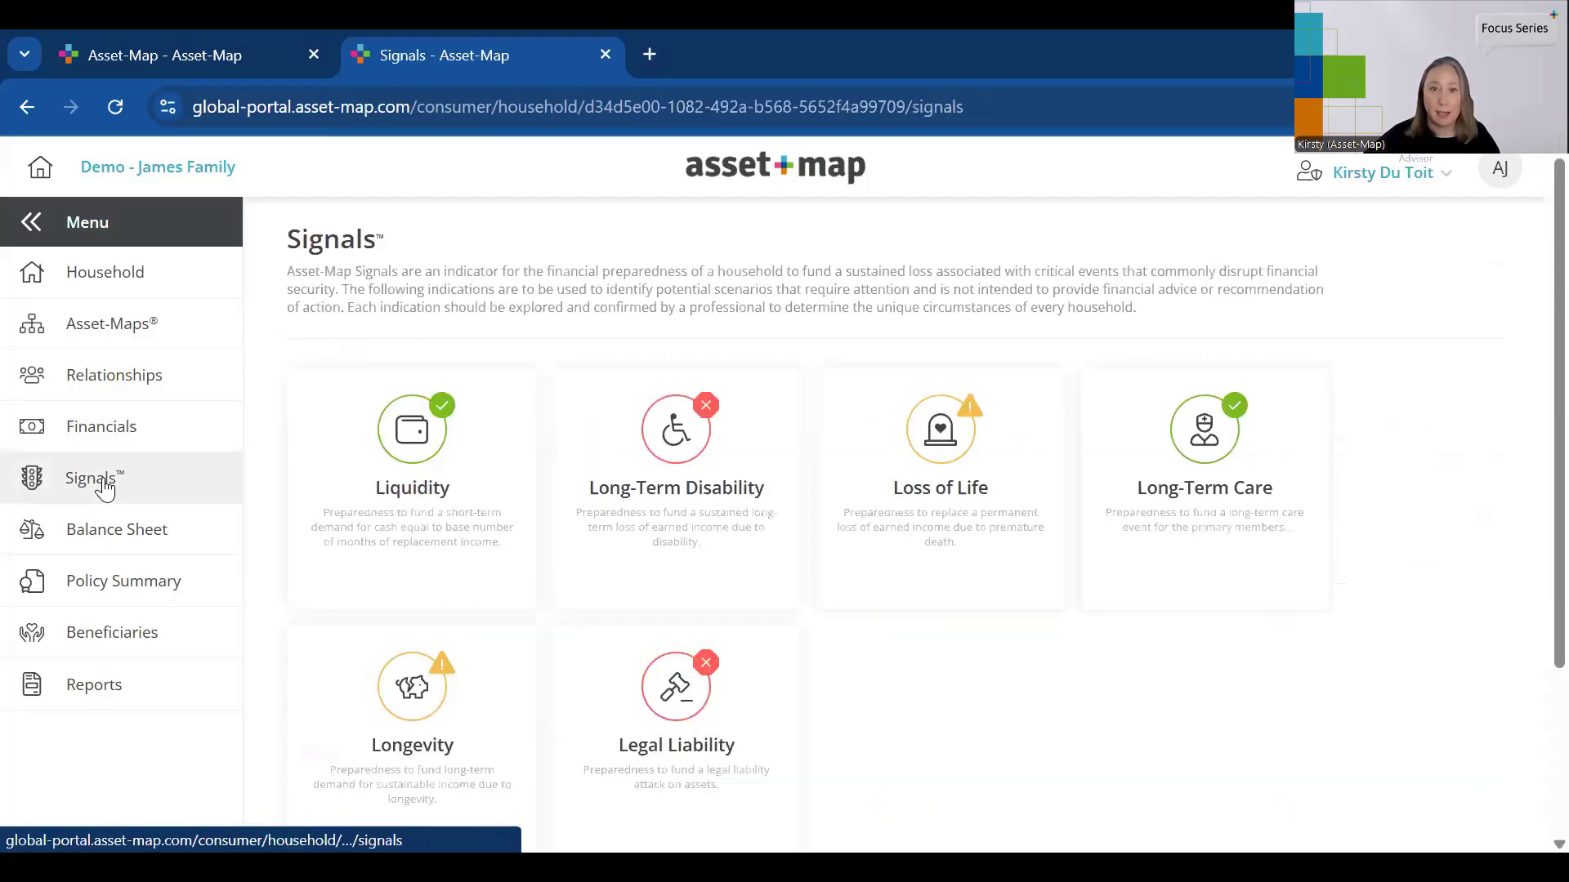
{"action": "left_click", "coordinate": [99, 533]}
{"action": "left_click", "coordinate": [107, 581]}
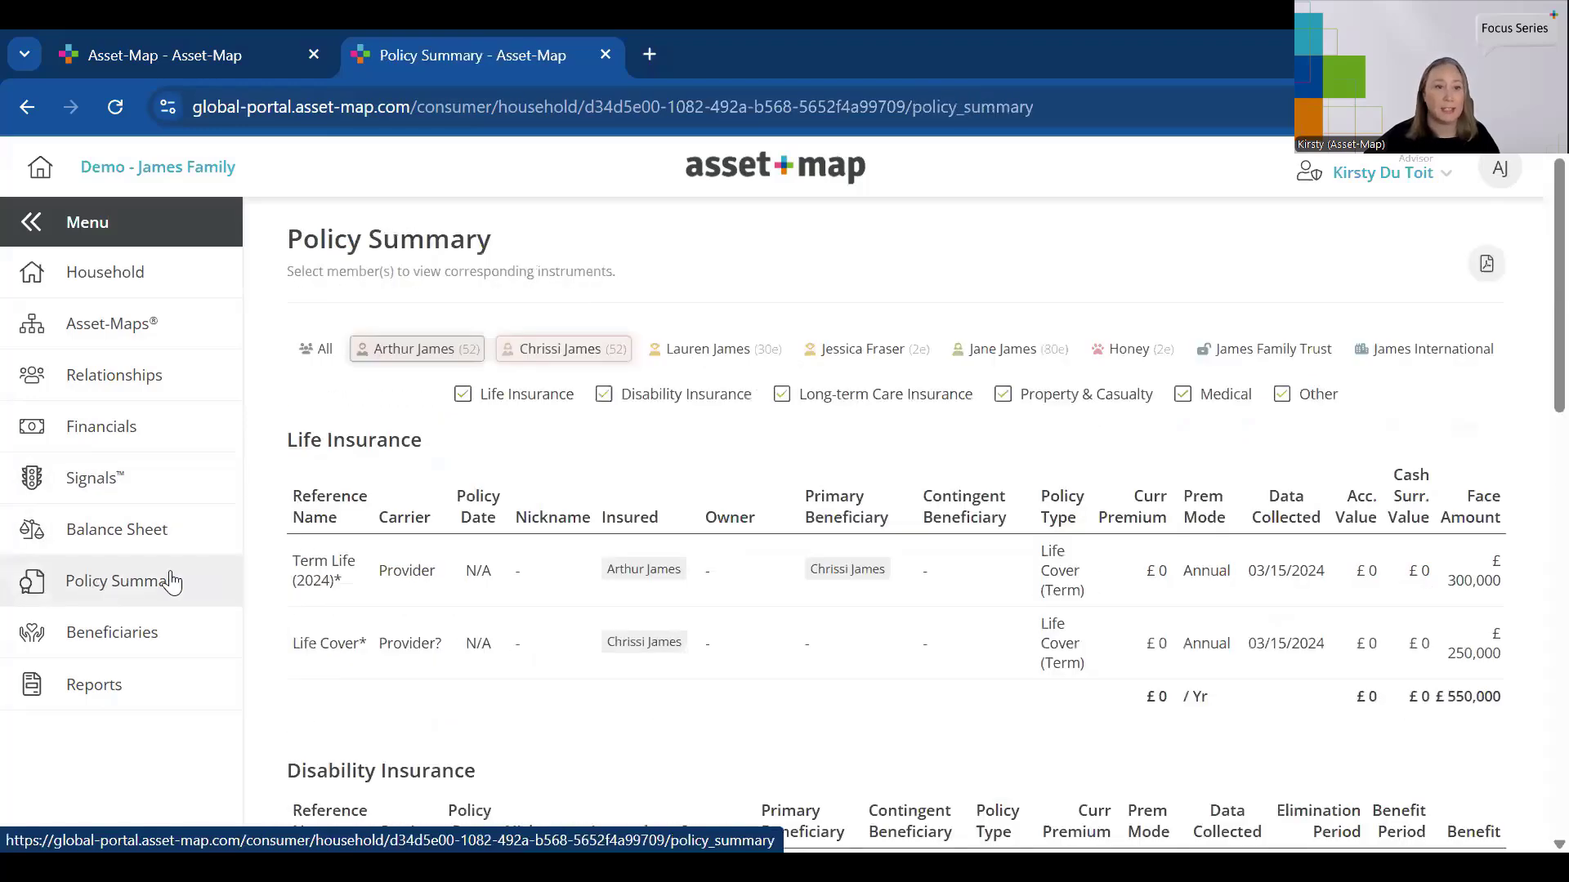
{"action": "left_click", "coordinate": [124, 637]}
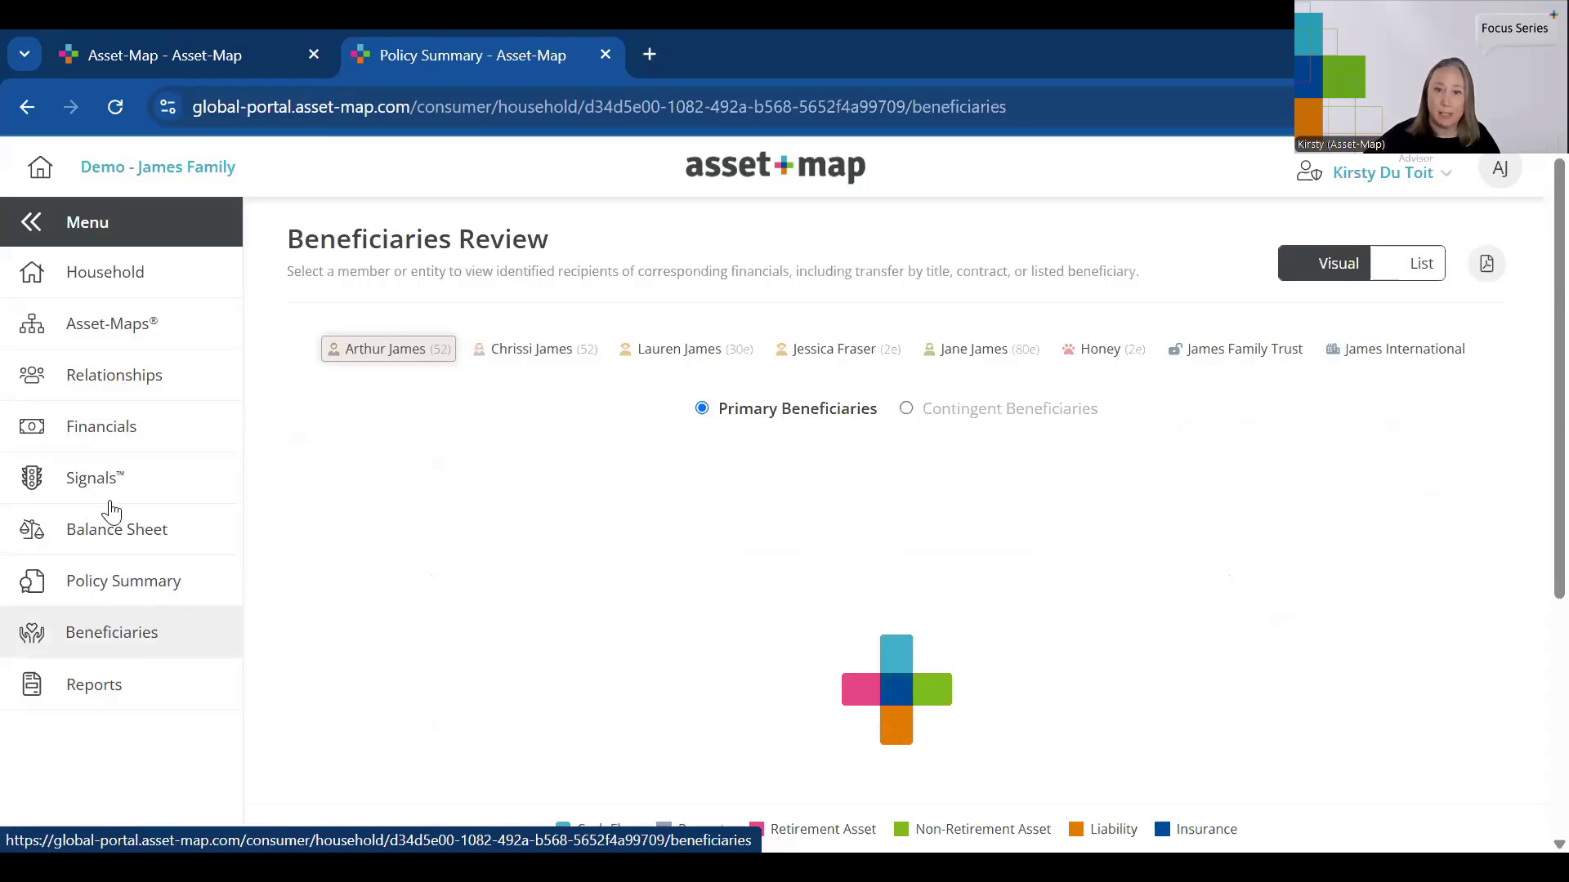
{"action": "left_click", "coordinate": [92, 688]}
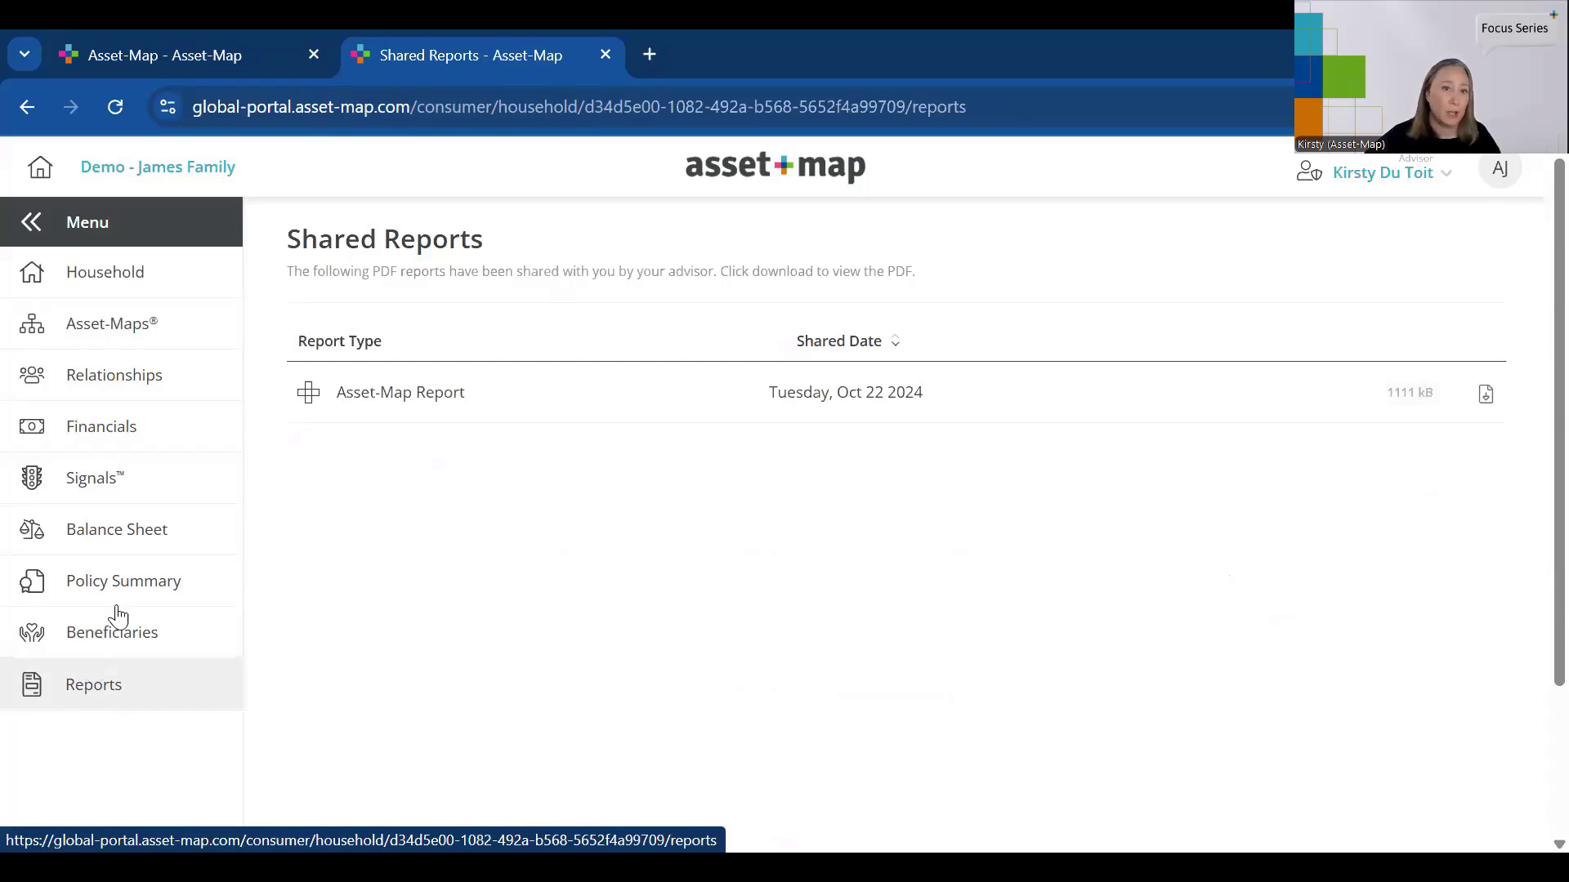
{"action": "left_click", "coordinate": [102, 278]}
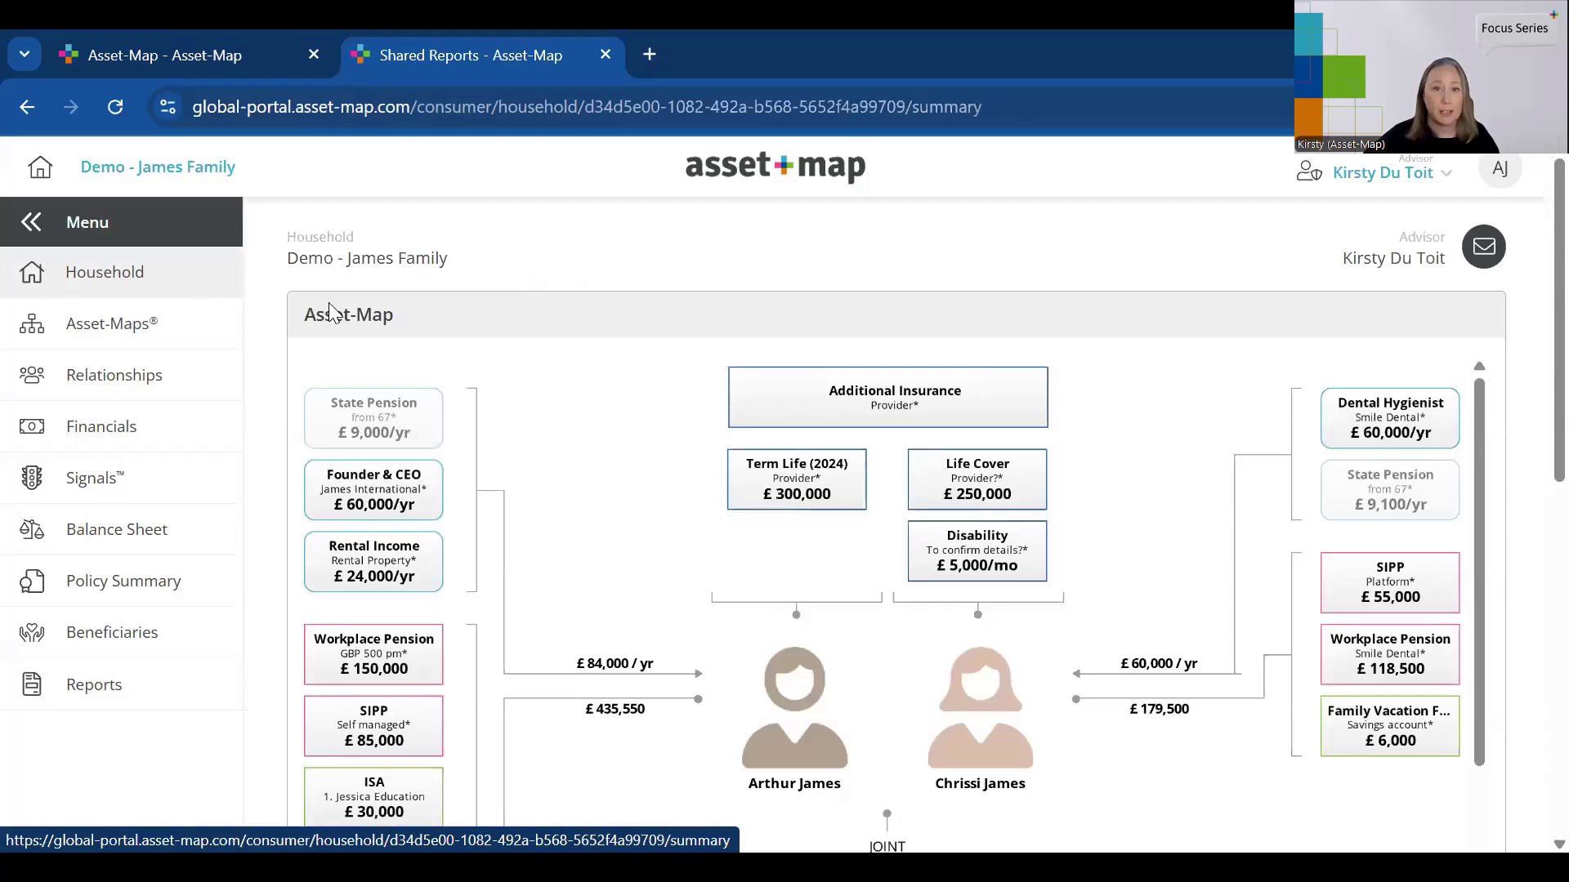
- Review the Asset-Map, Key Financials, Members and Signals sections of the client portal's Household overview
{"action": "scroll", "coordinate": [1112, 489], "scroll_direction": "down", "scroll_amount": 1}
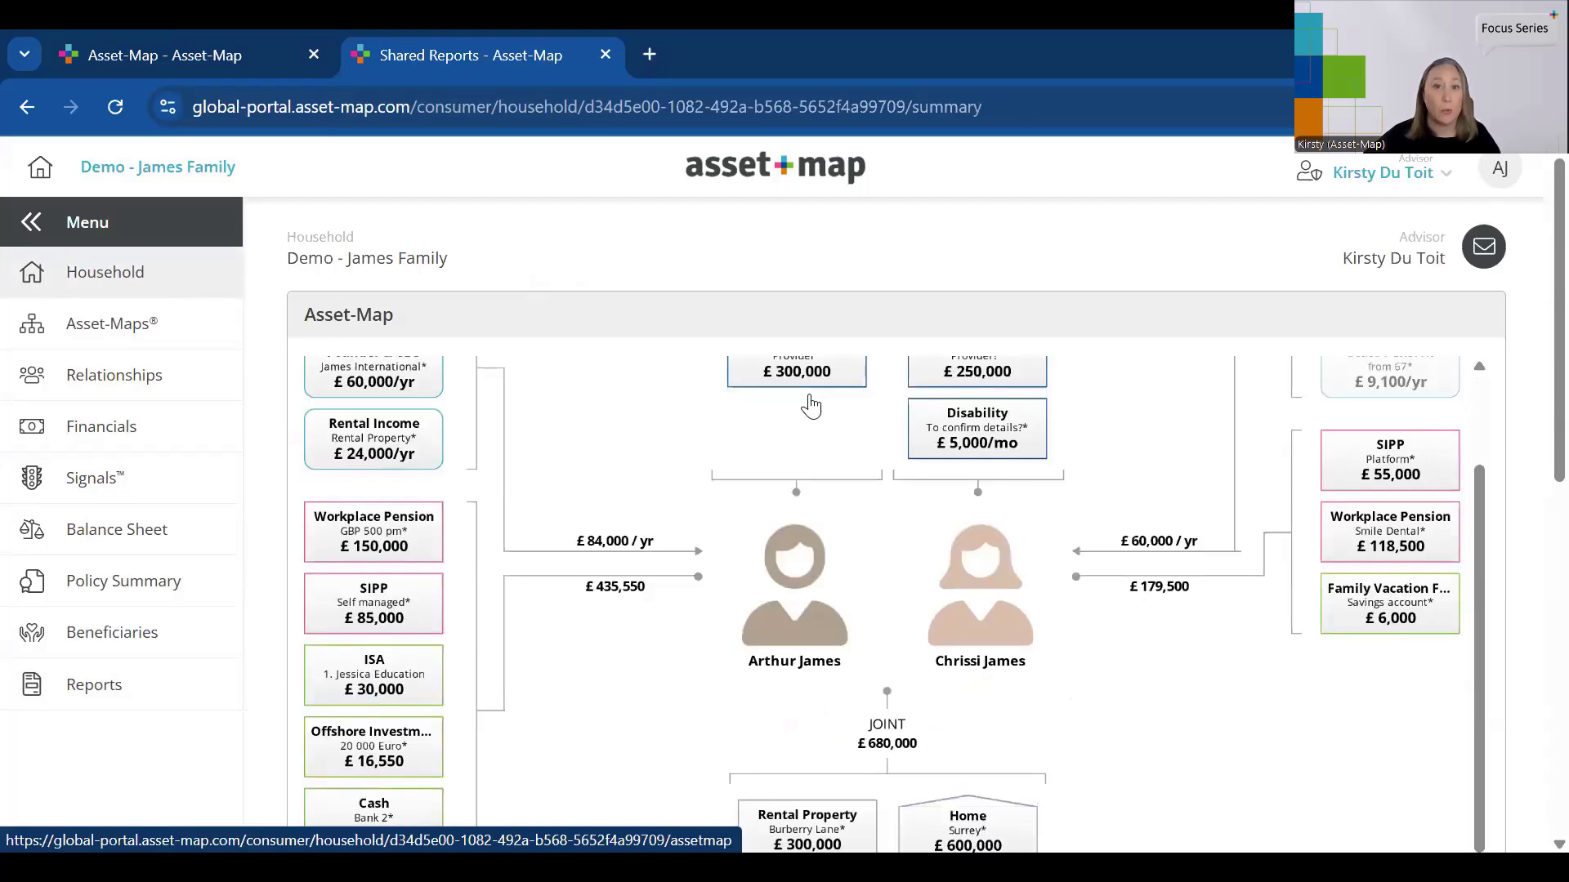
{"action": "scroll", "coordinate": [1045, 580], "scroll_direction": "down", "scroll_amount": 5}
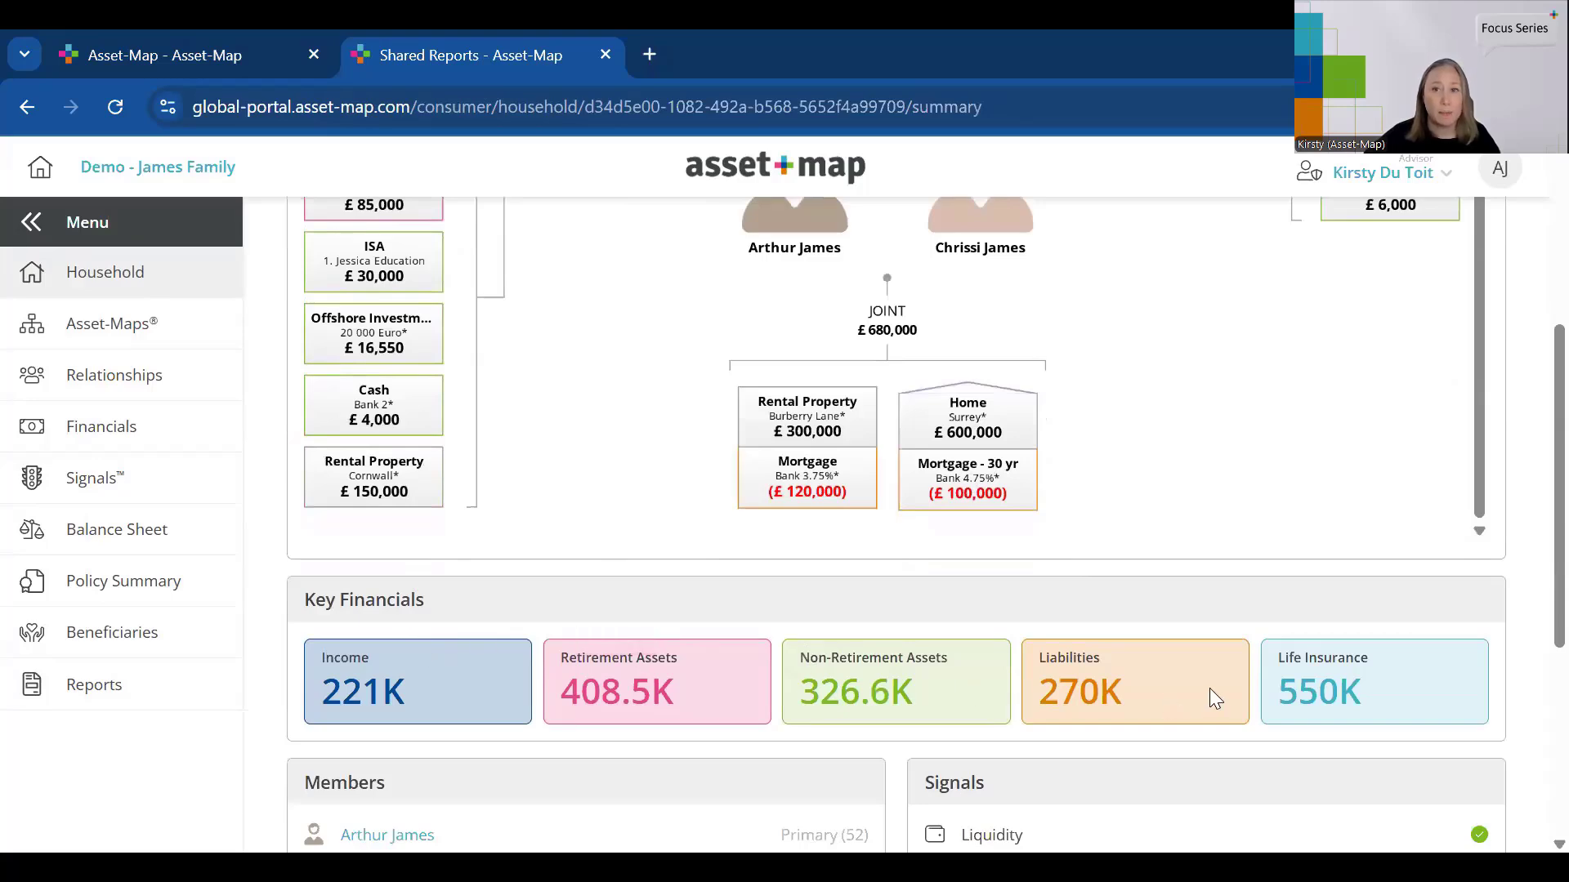
{"action": "scroll", "coordinate": [1210, 688], "scroll_direction": "down", "scroll_amount": 3}
{"action": "scroll", "coordinate": [1128, 601], "scroll_direction": "down", "scroll_amount": 2}
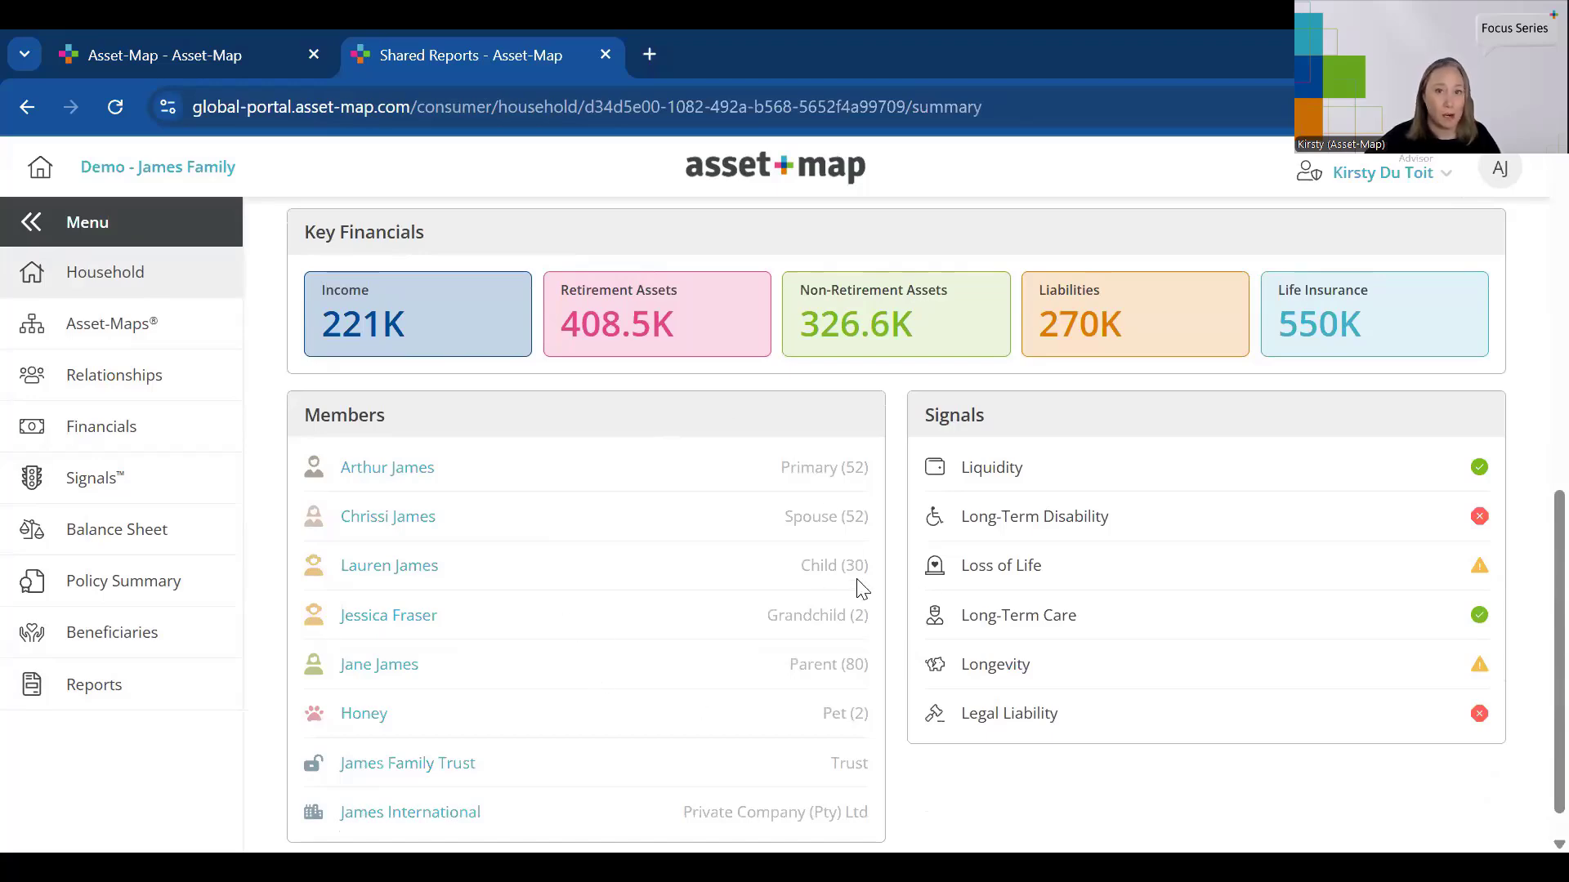
{"action": "scroll", "coordinate": [470, 357], "scroll_direction": "up", "scroll_amount": 3}
- View the portal's Asset-Maps page and check whether the Founder & CEO cash flow can be edited, then close its details
{"action": "left_click", "coordinate": [151, 323]}
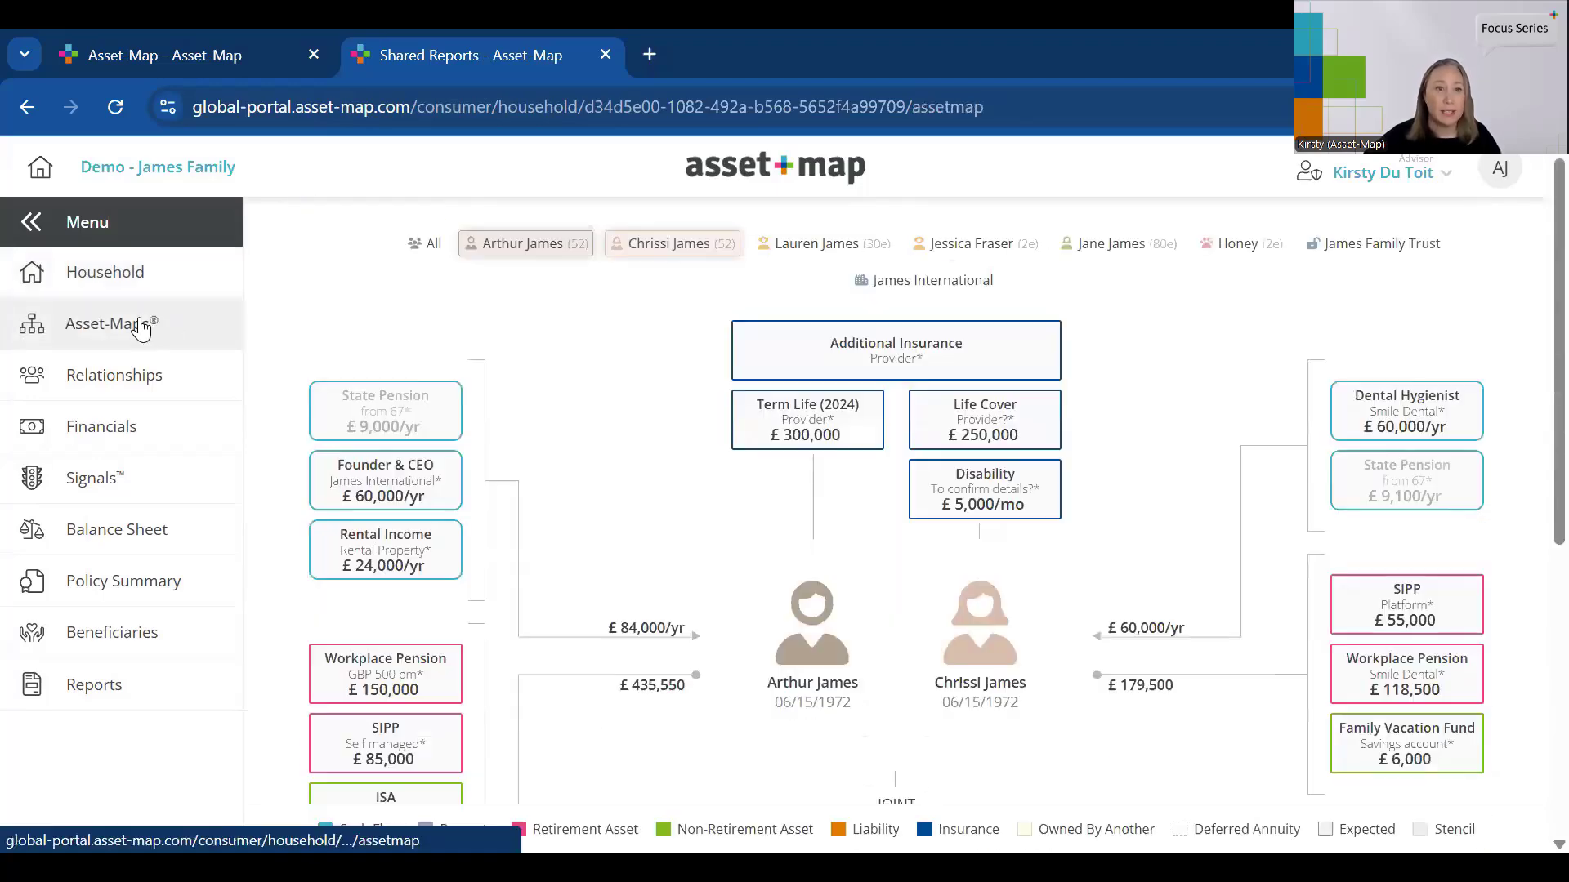
{"action": "left_click", "coordinate": [396, 495]}
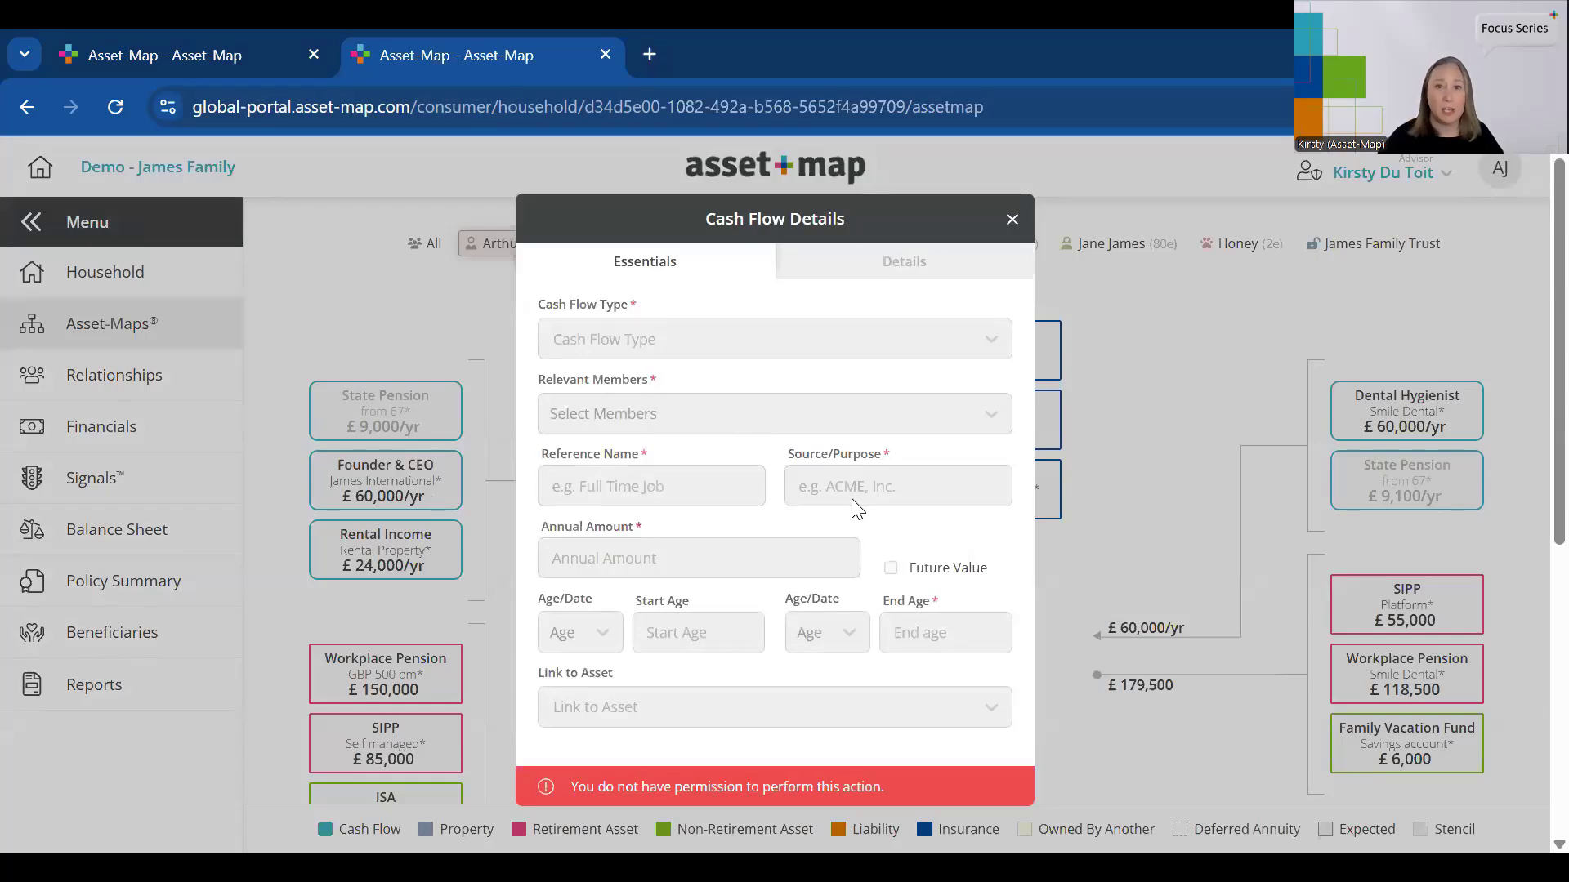
{"action": "left_click", "coordinate": [1013, 219]}
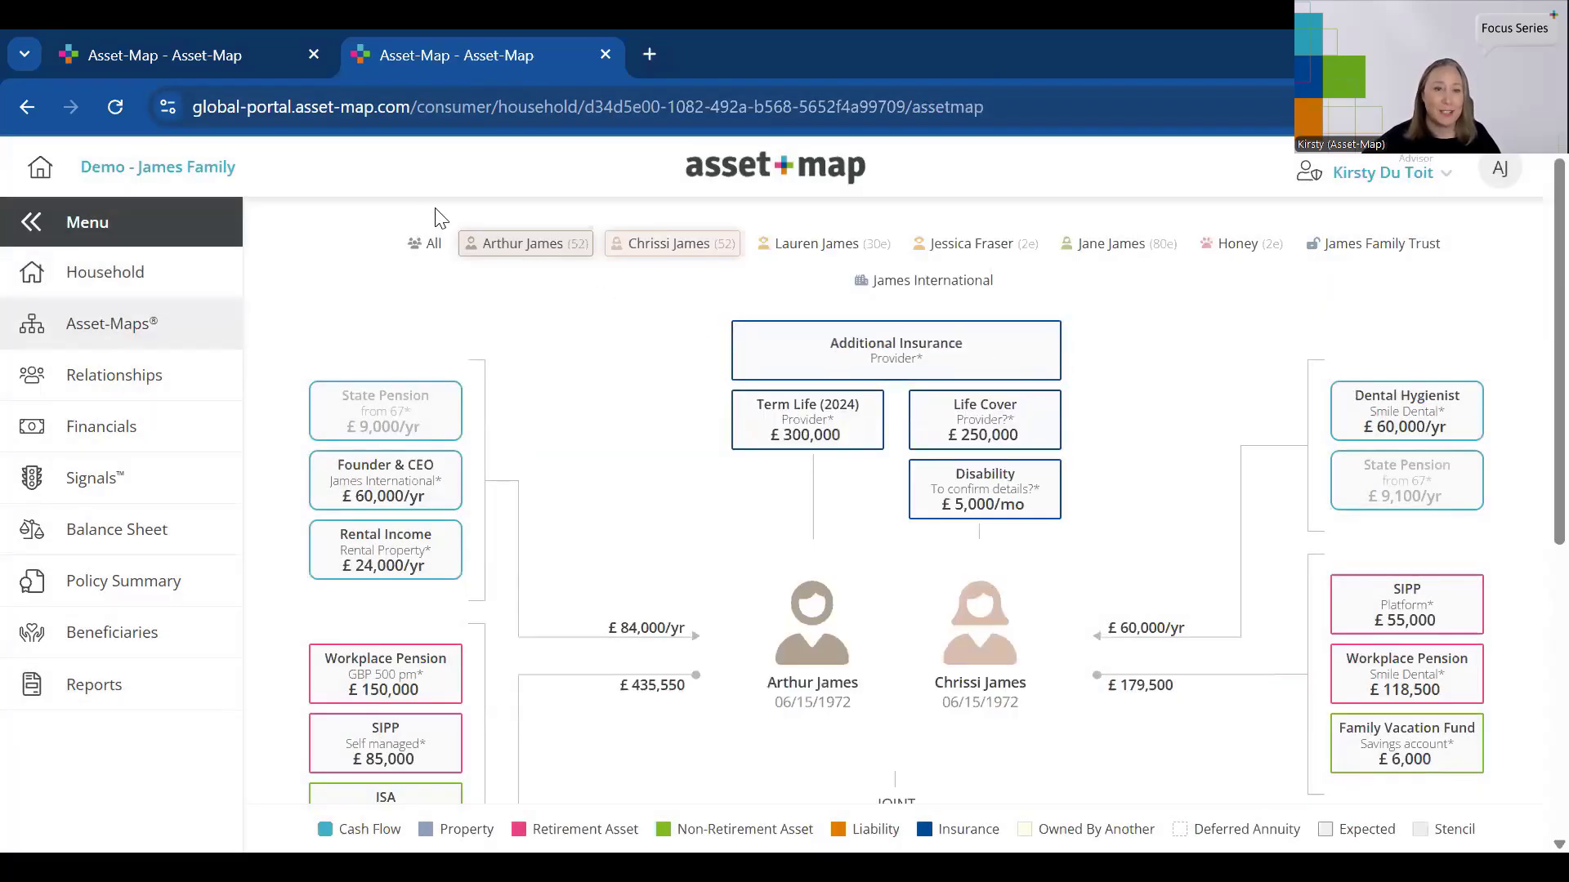
- In the advisor view, update the primary member's permission set to Asset-Map Report: Suggesting and return to the dashboard
{"action": "left_click", "coordinate": [217, 58]}
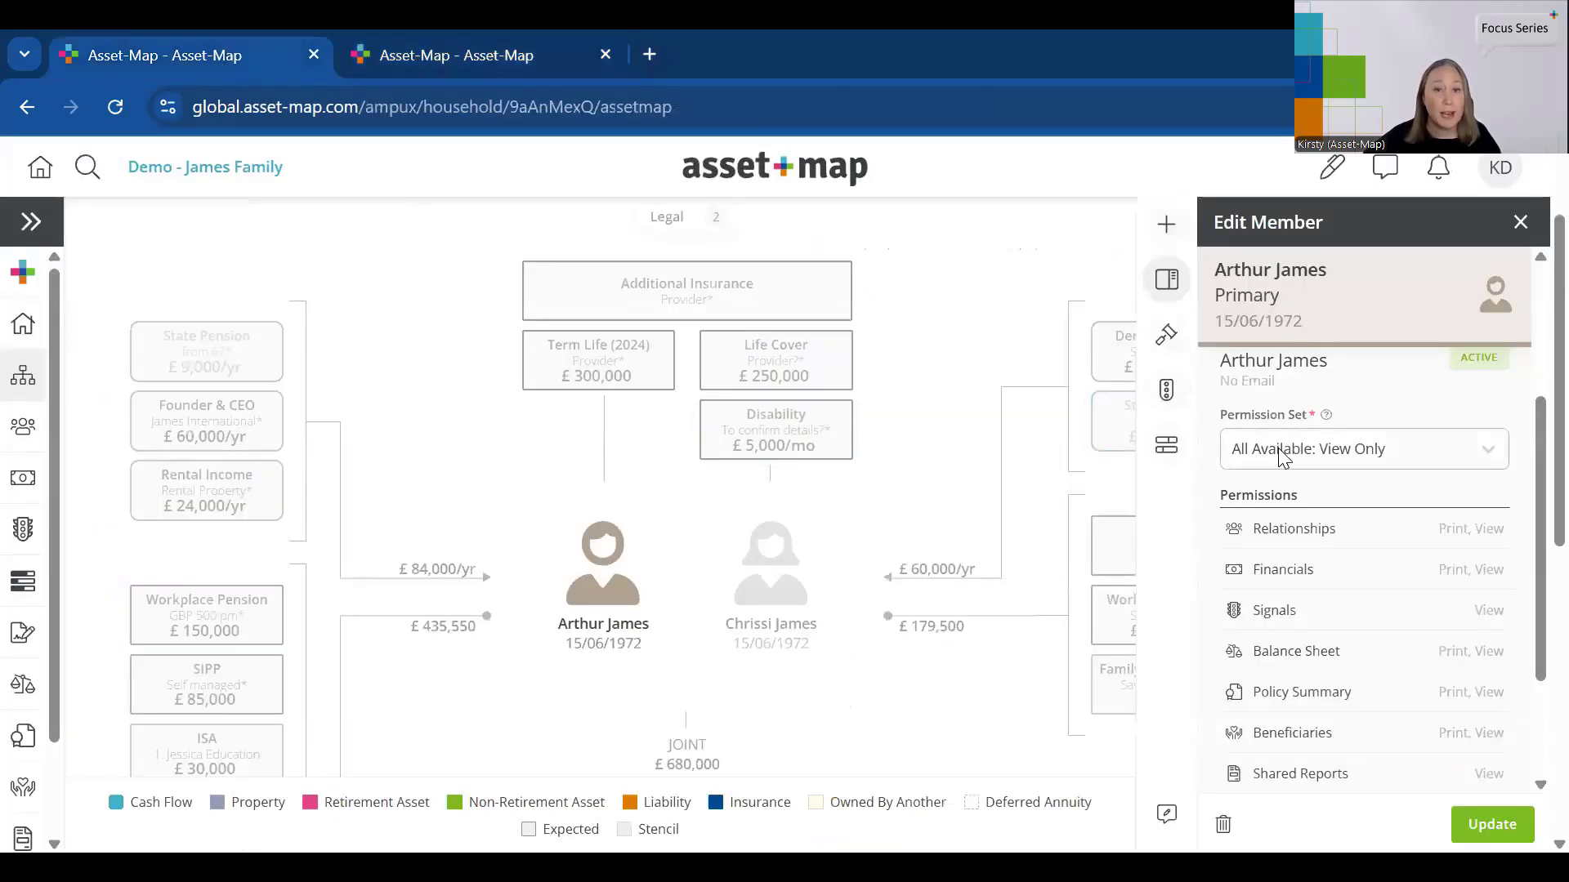
{"action": "left_click", "coordinate": [1302, 458]}
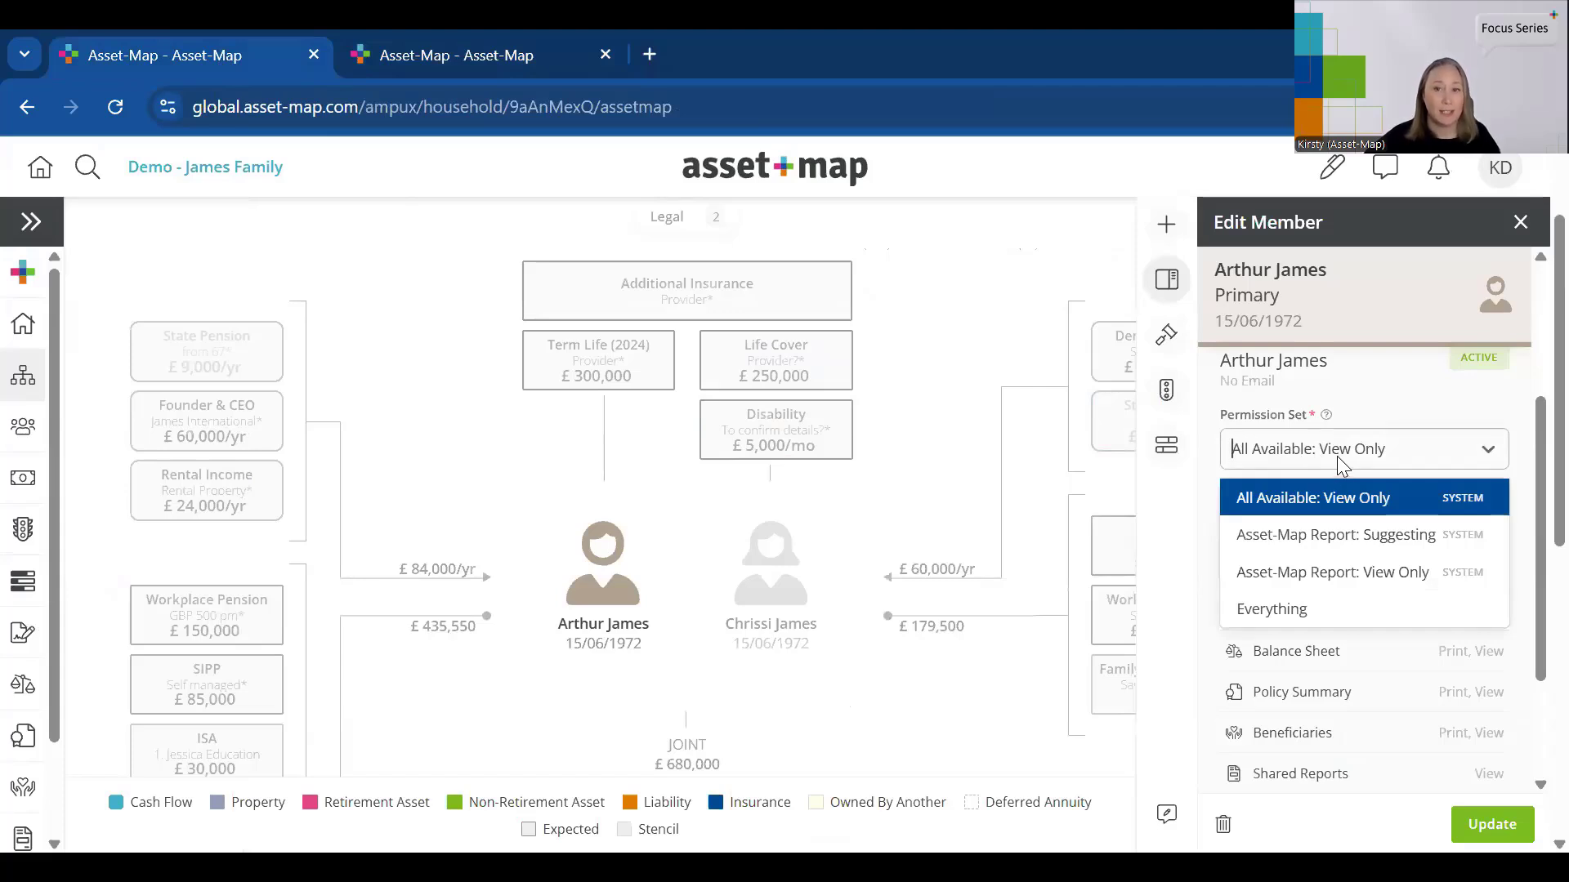
{"action": "left_click", "coordinate": [1310, 536]}
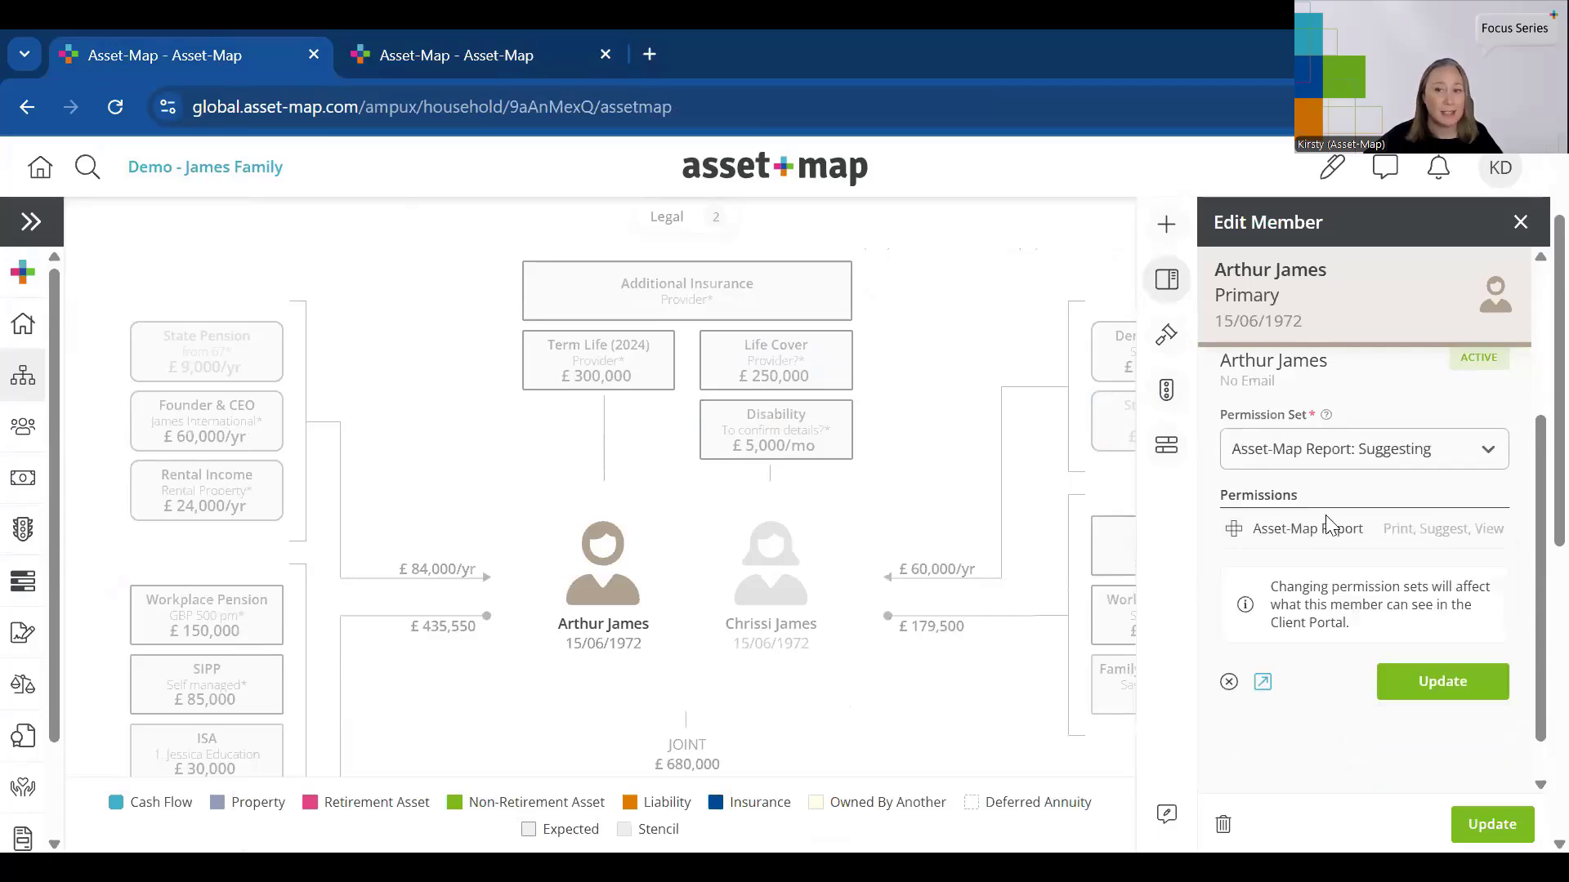
{"action": "left_click", "coordinate": [1414, 689]}
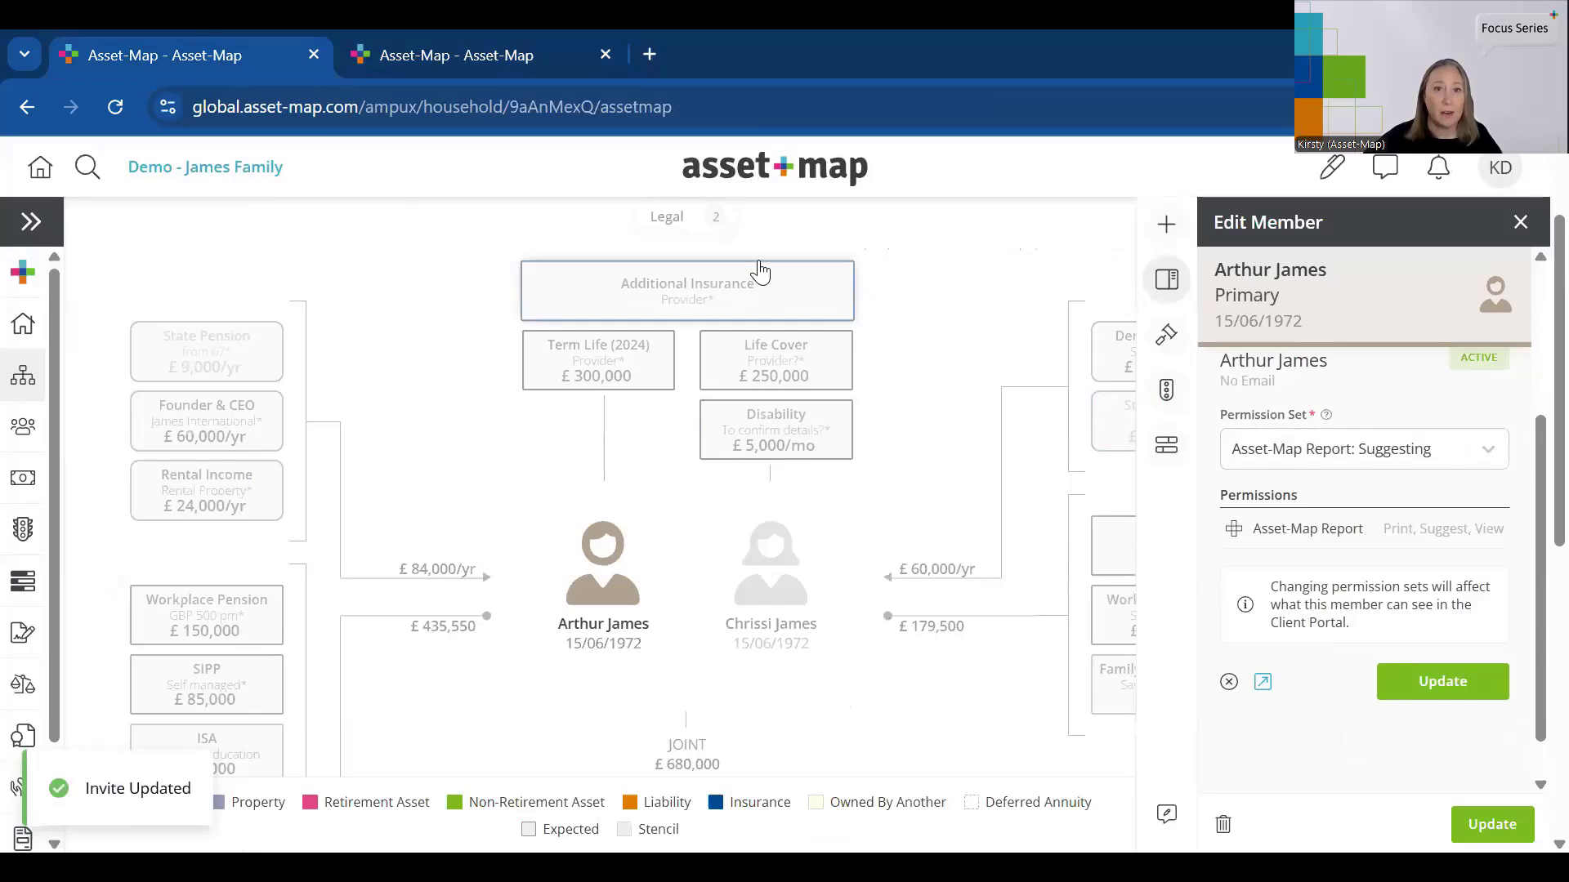
{"action": "left_click", "coordinate": [717, 184]}
- Reload the client portal's Asset-Map and suggest an annual amount of £65,000 for the Founder & CEO cash flow
{"action": "left_click", "coordinate": [523, 56]}
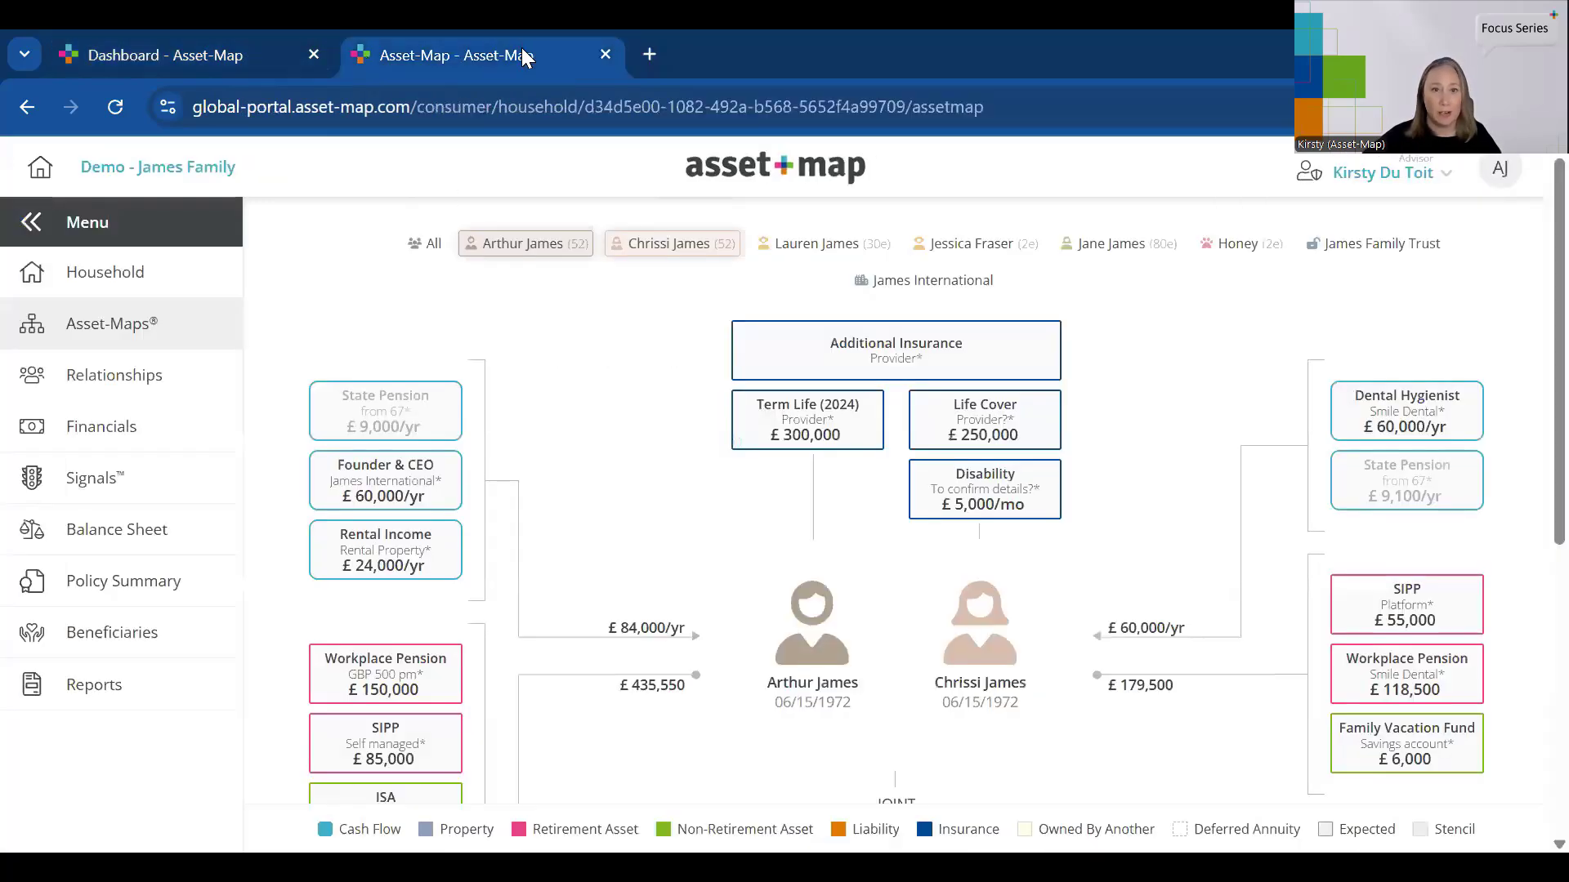
{"action": "left_click", "coordinate": [115, 107]}
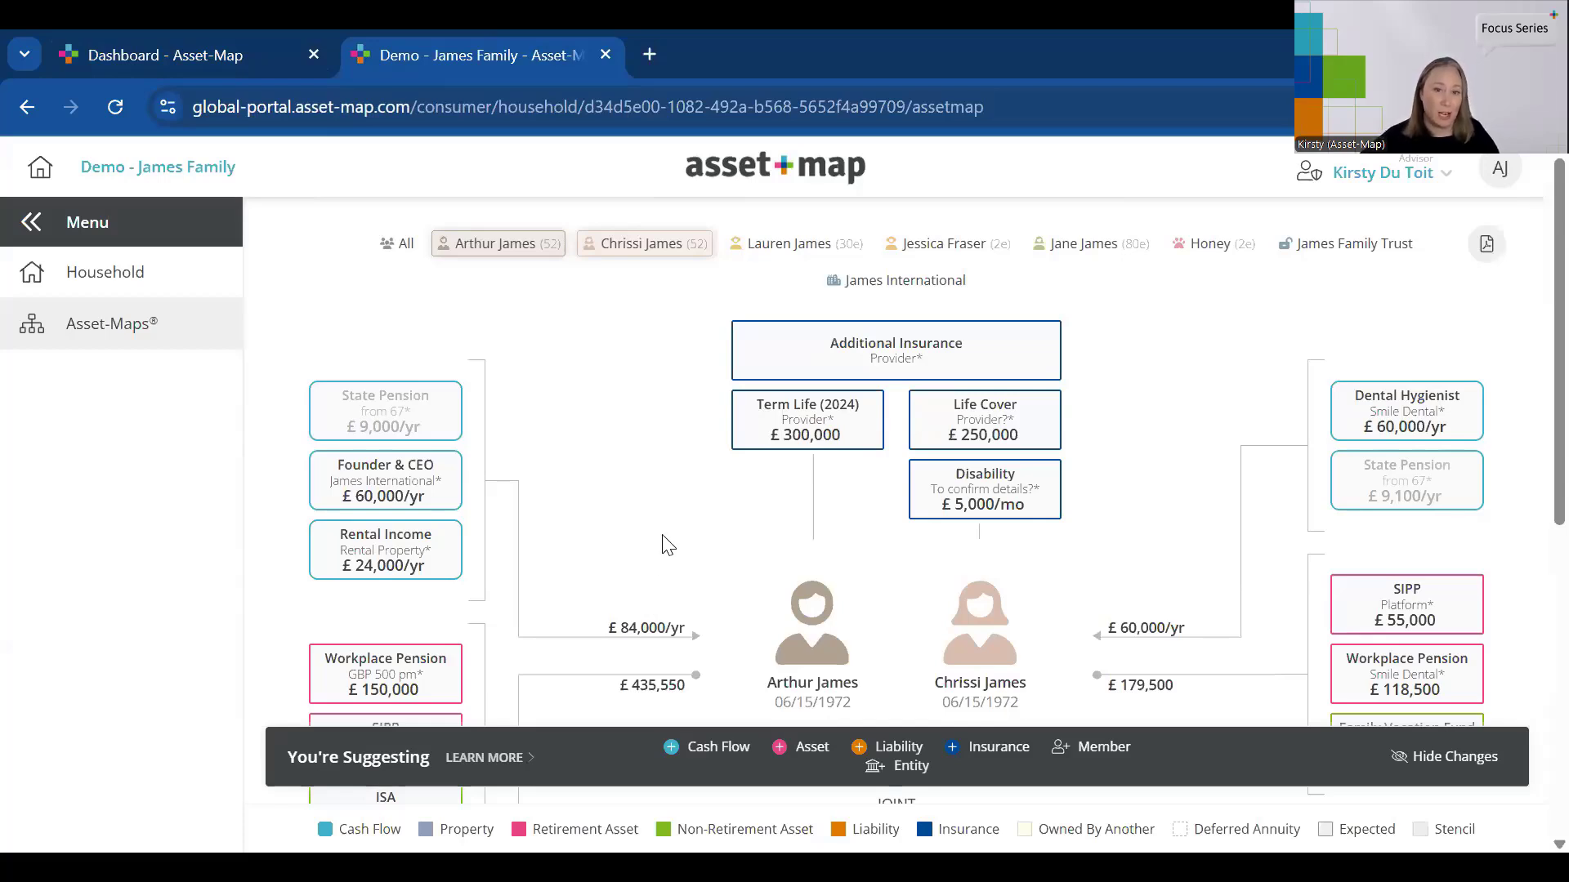
{"action": "left_click", "coordinate": [381, 494]}
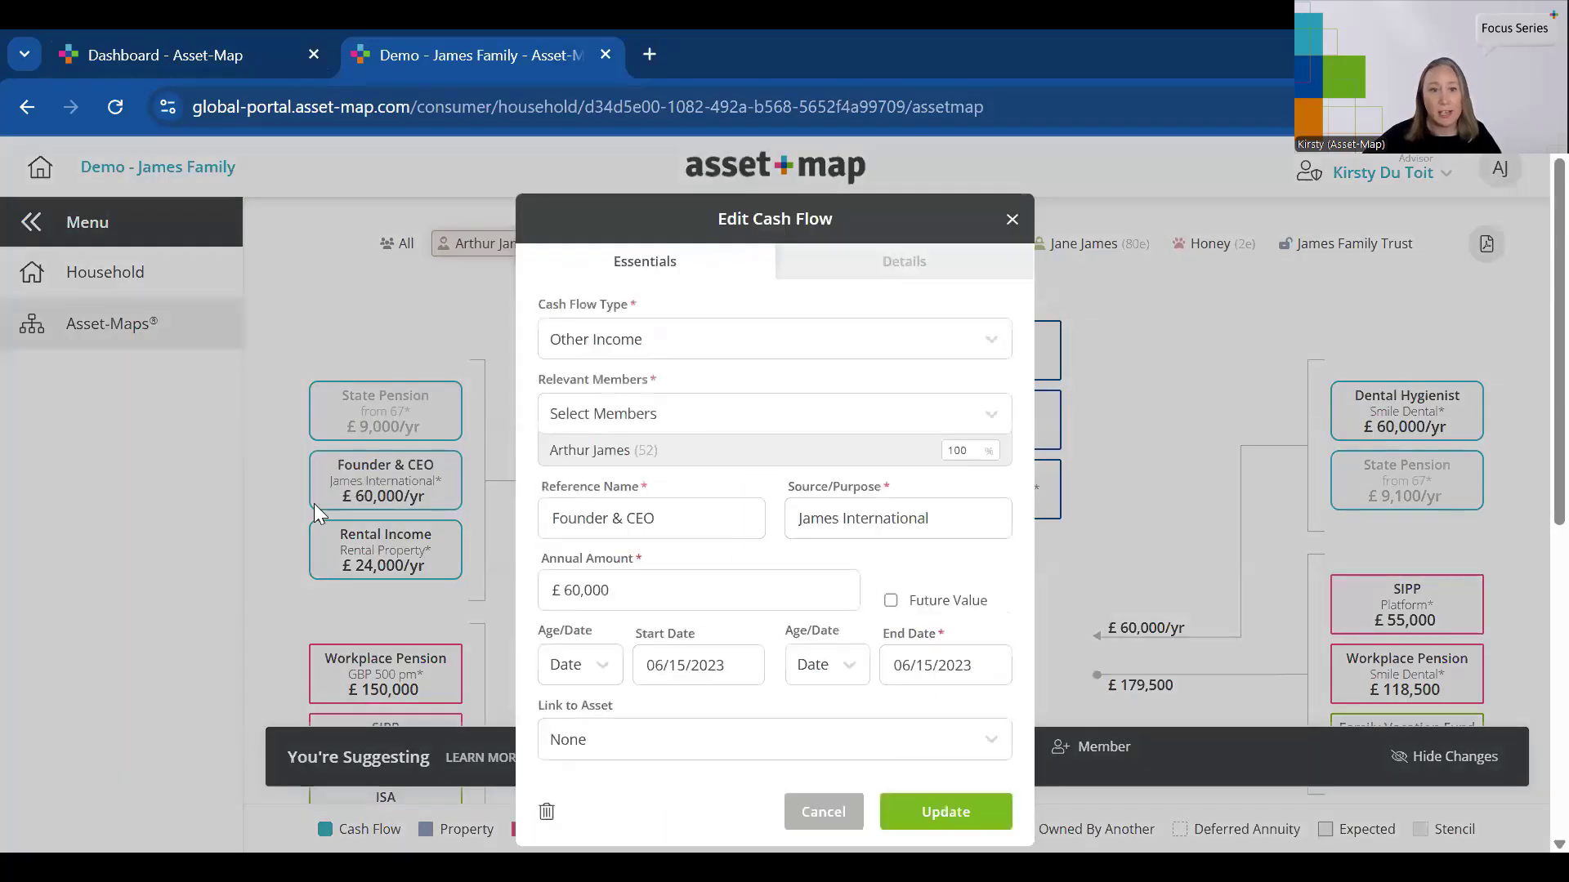
{"action": "left_click_drag", "start_coordinate": [613, 590], "coordinate": [490, 577]}
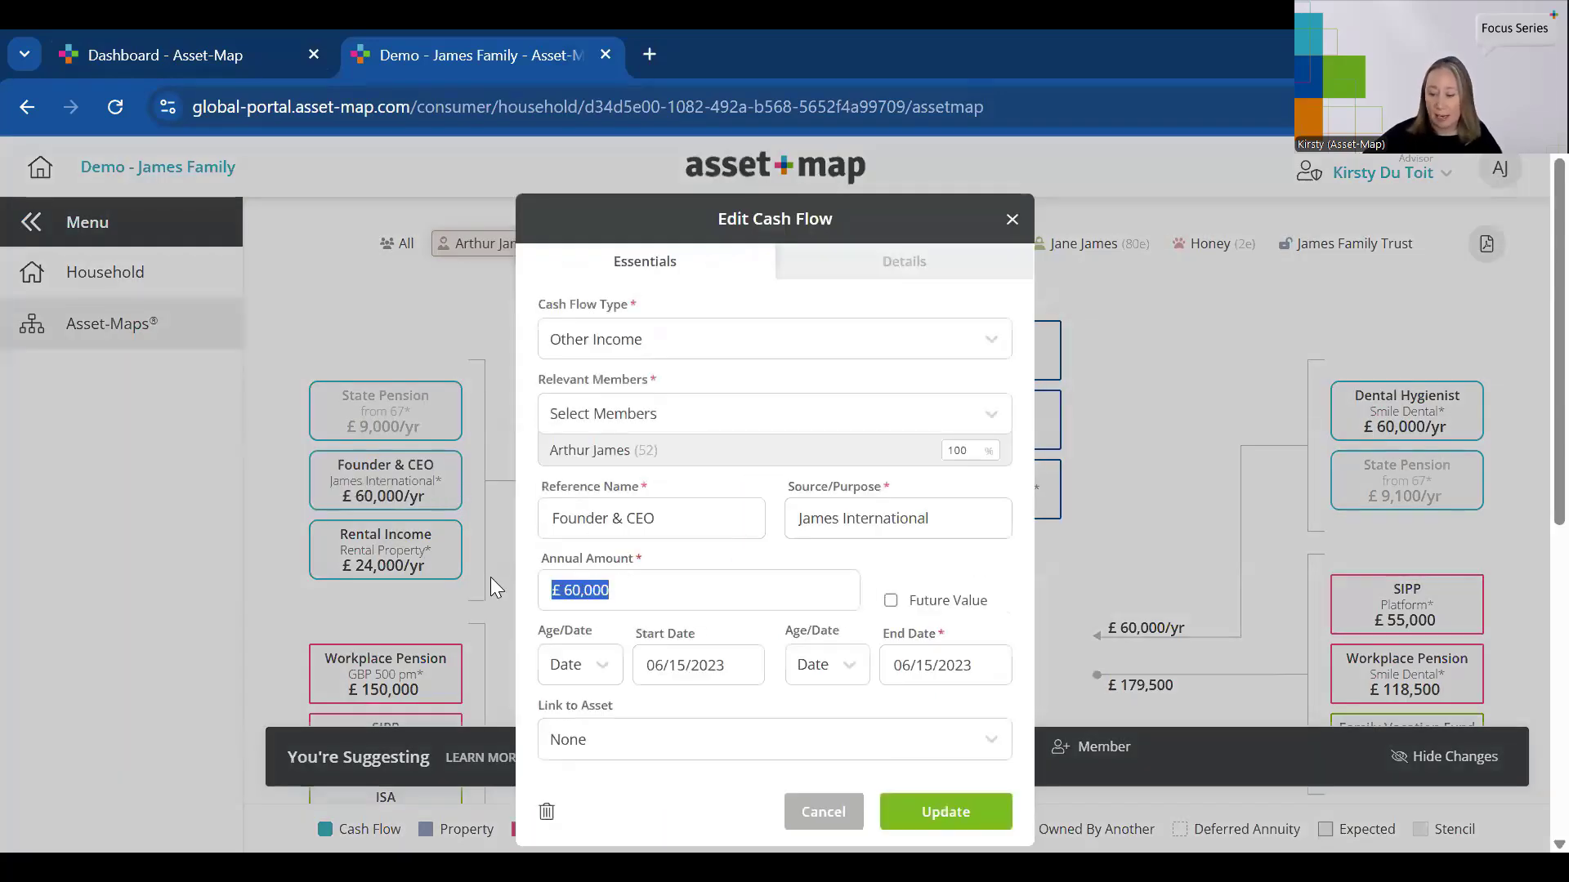
{"action": "type", "text": "65,000"}
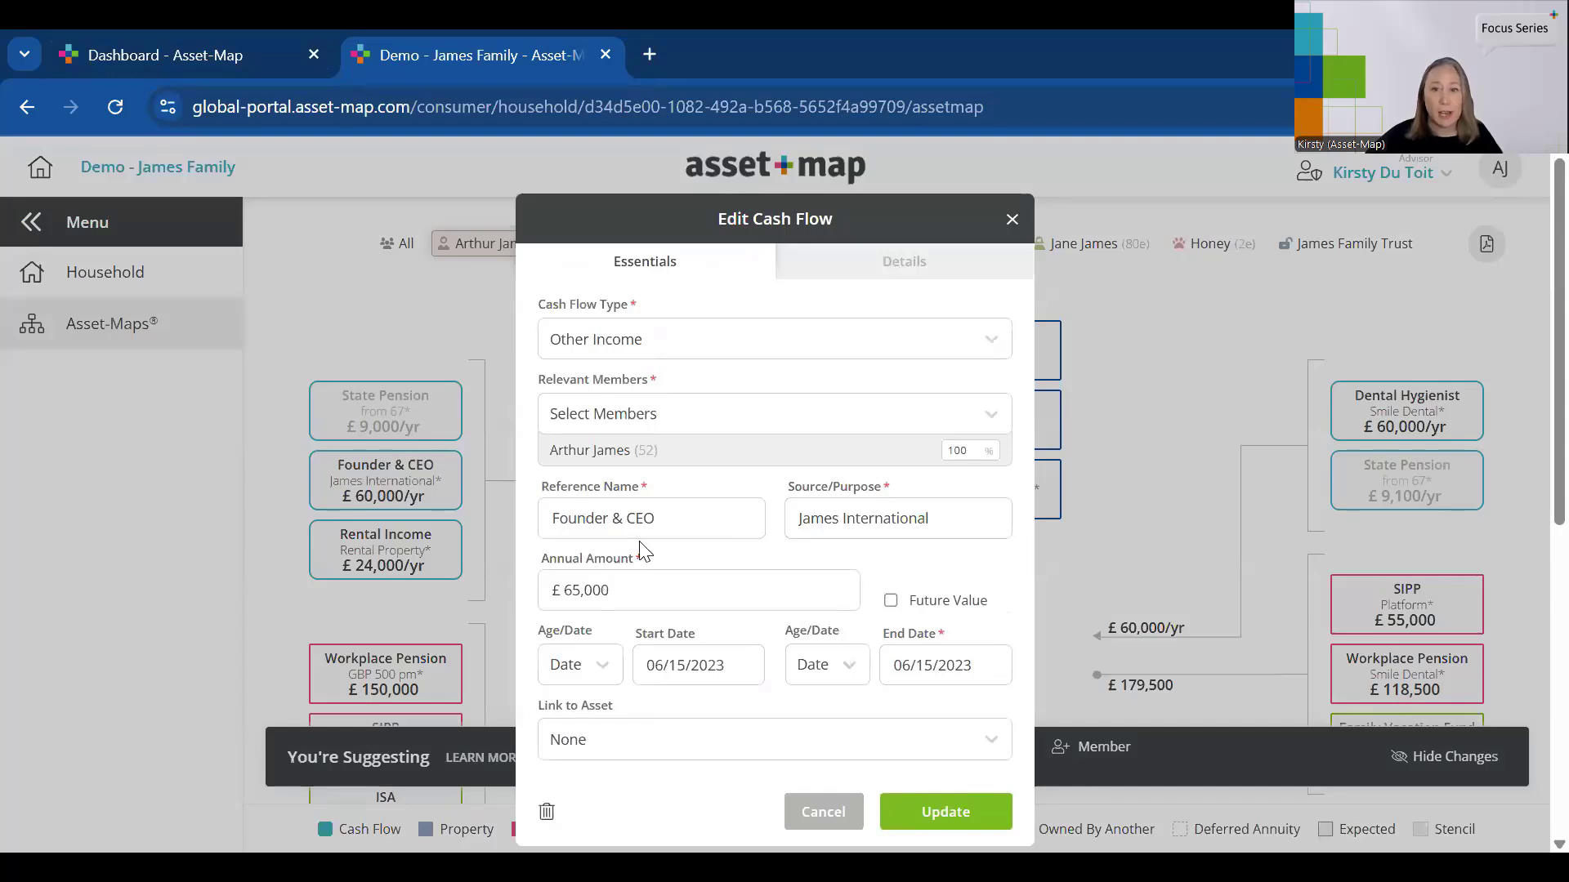
{"action": "left_click", "coordinate": [942, 811]}
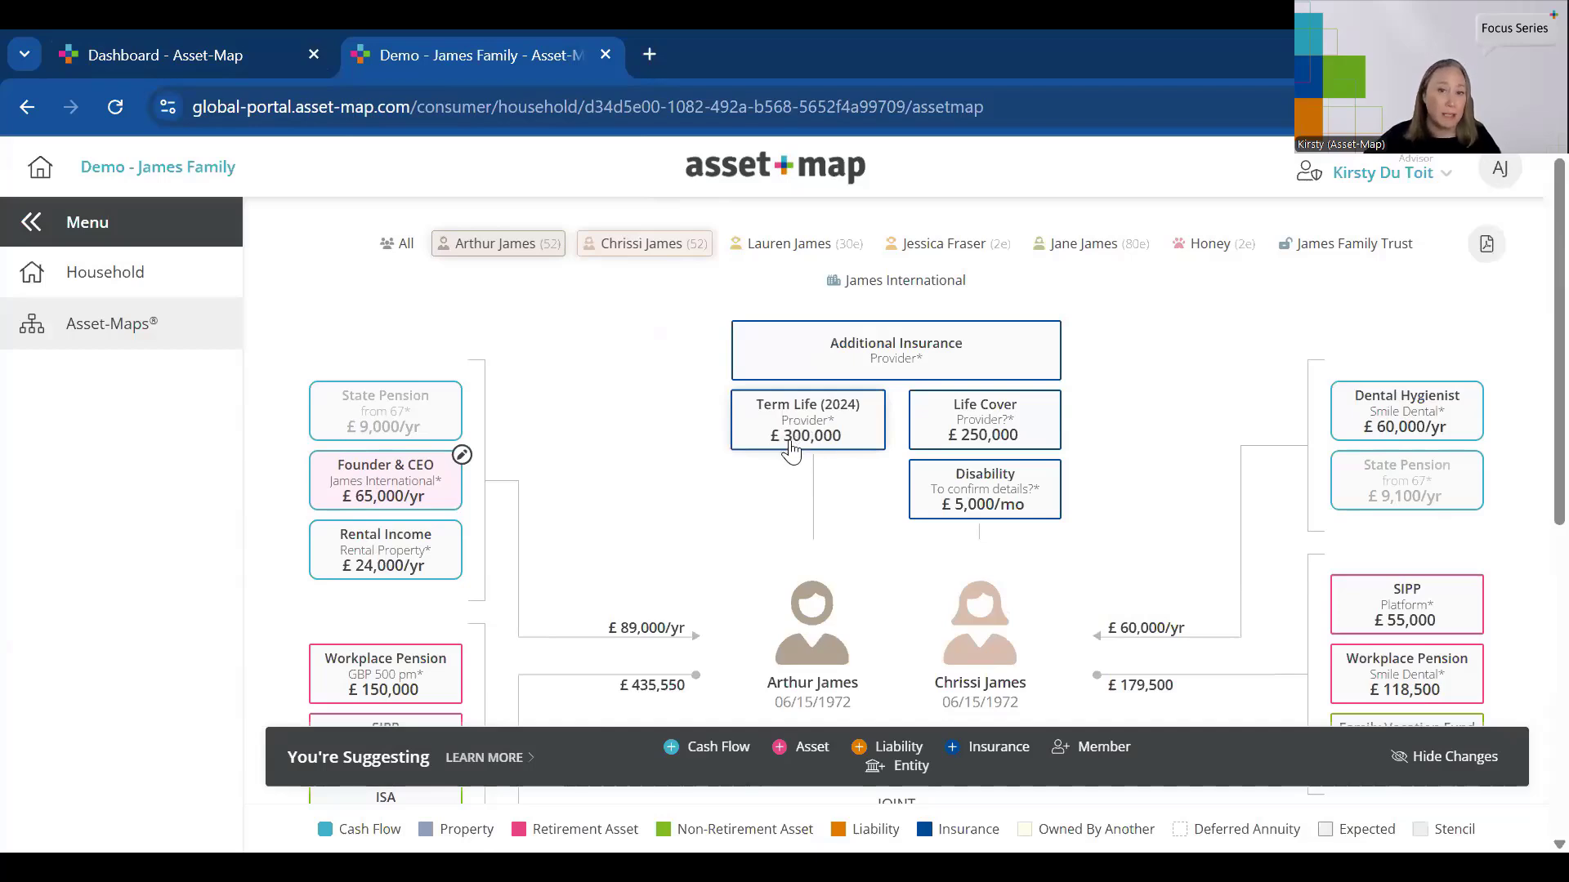
- Suggest deleting the Term Life (2024) insurance policy from the portal's Asset-Map and confirm the deletion
{"action": "left_click", "coordinate": [835, 430]}
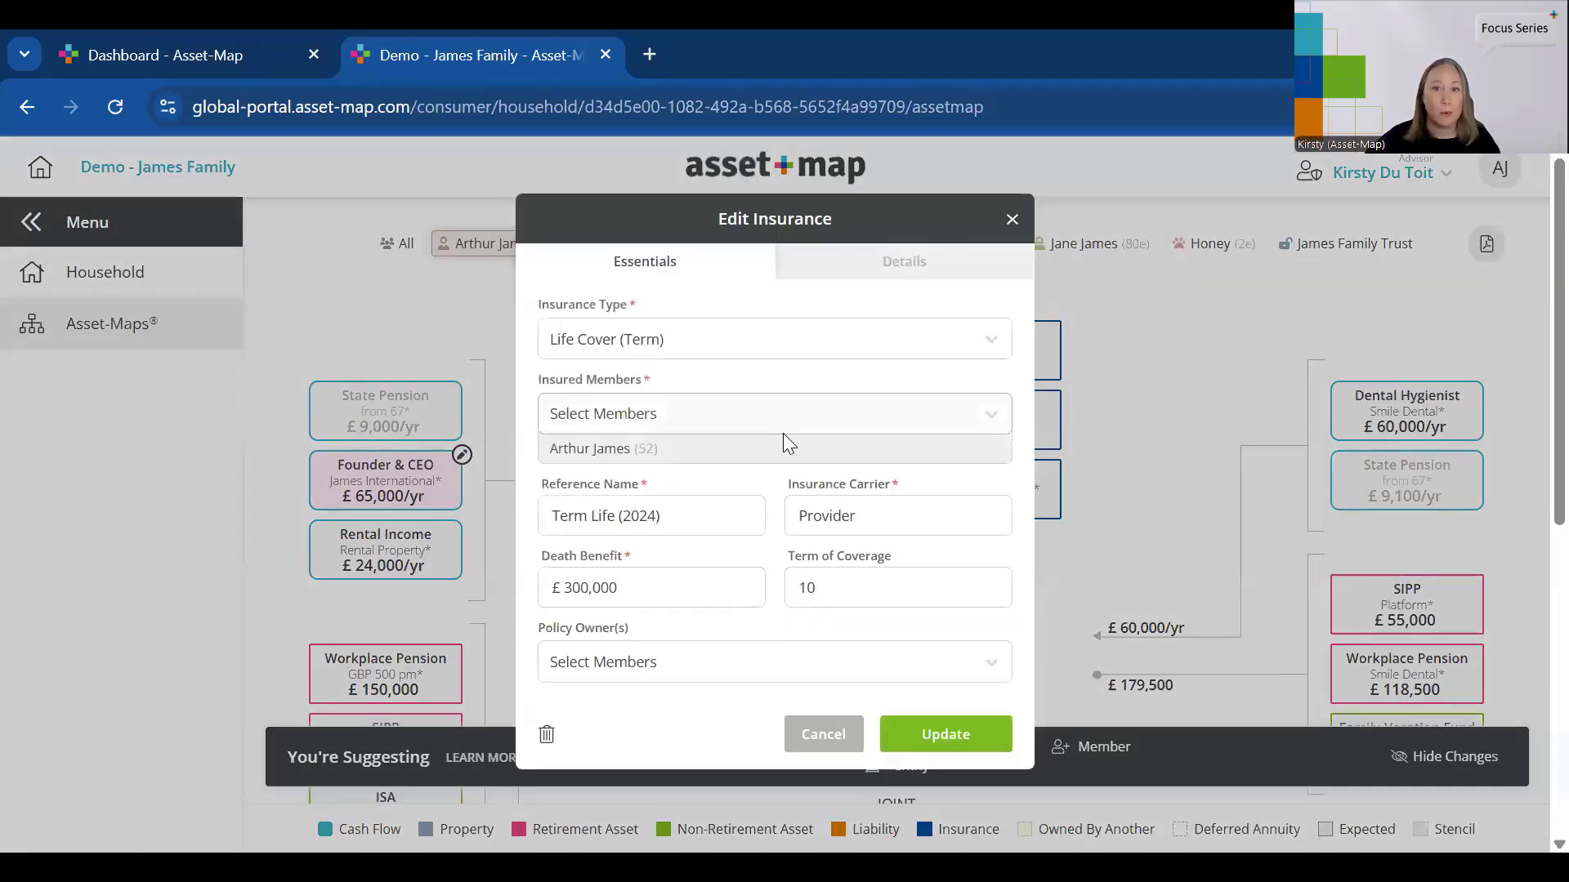
{"action": "left_click", "coordinate": [547, 735]}
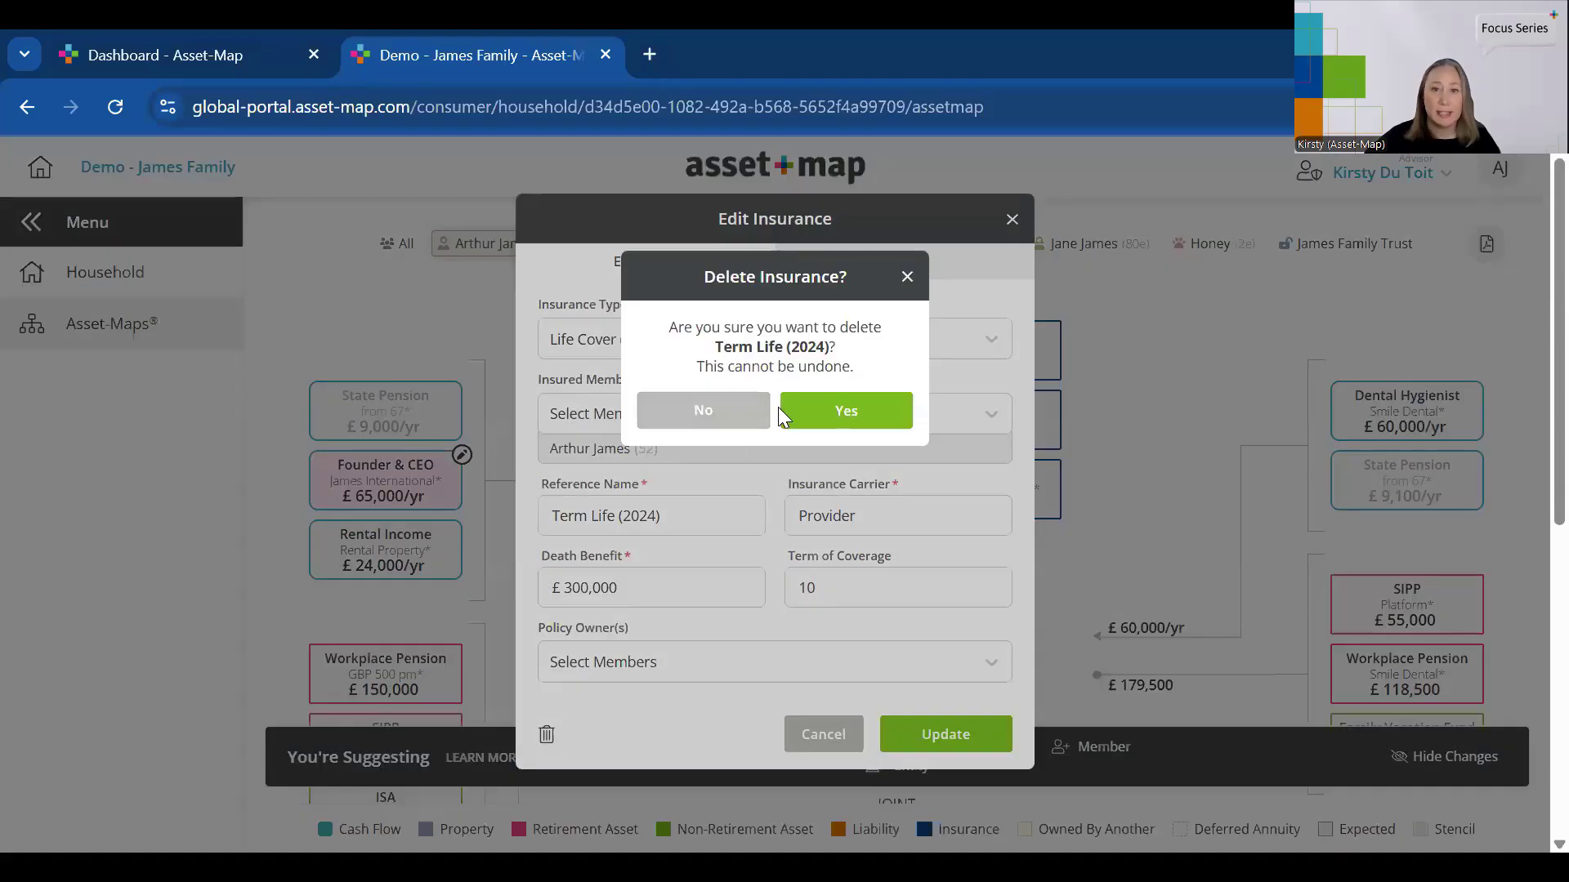
{"action": "left_click", "coordinate": [893, 407]}
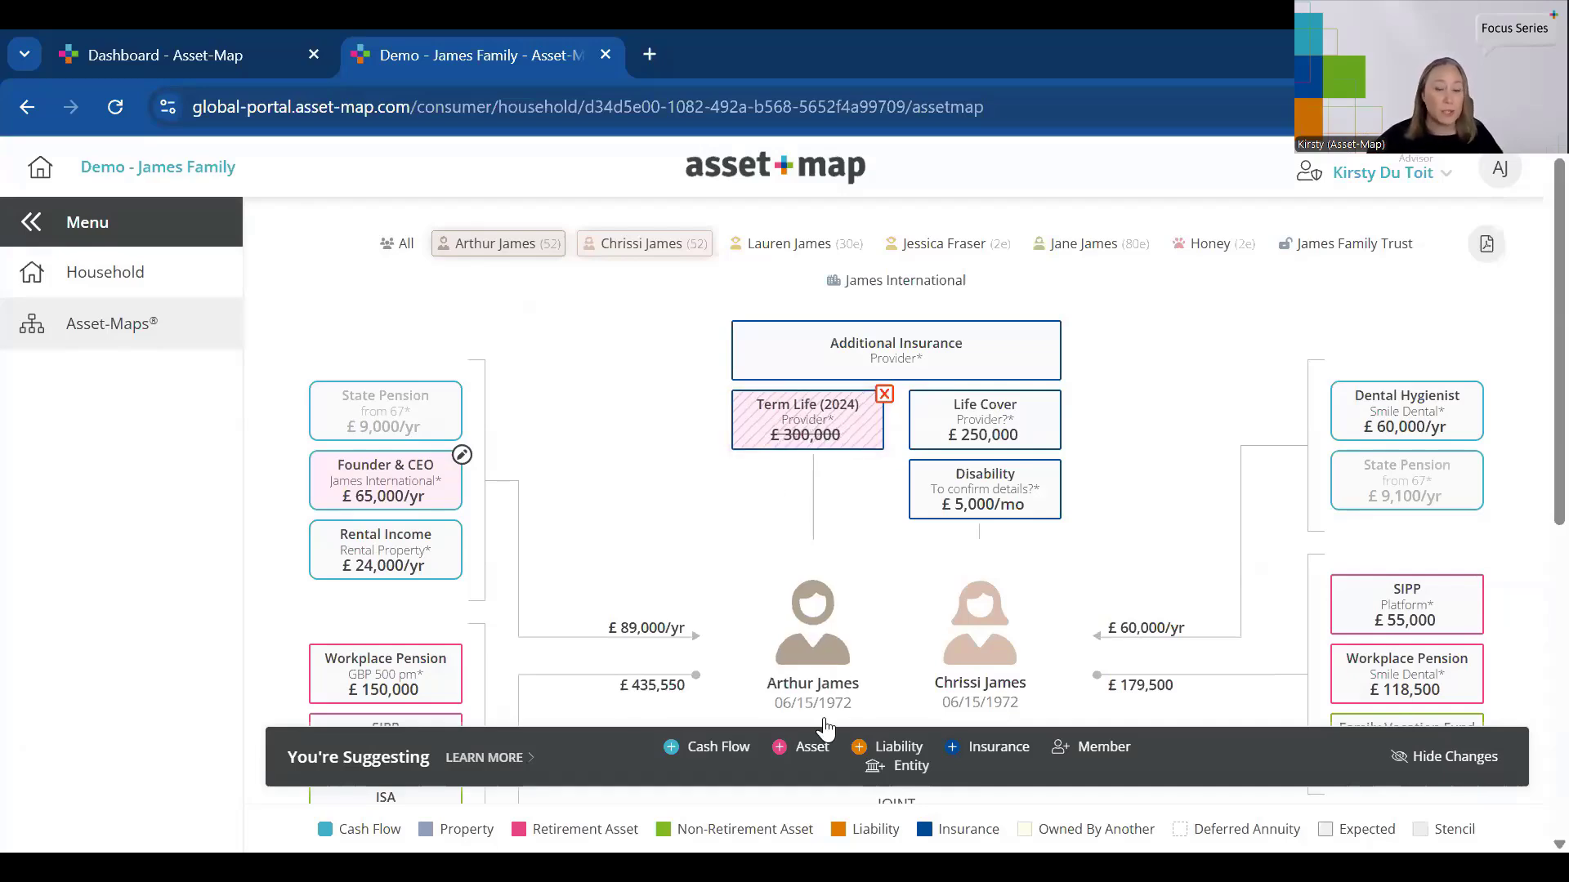
- Suggest a new non-retirement asset for the primary member, named Savings, with location Bank and a value of £20,000
{"action": "left_click", "coordinate": [812, 757]}
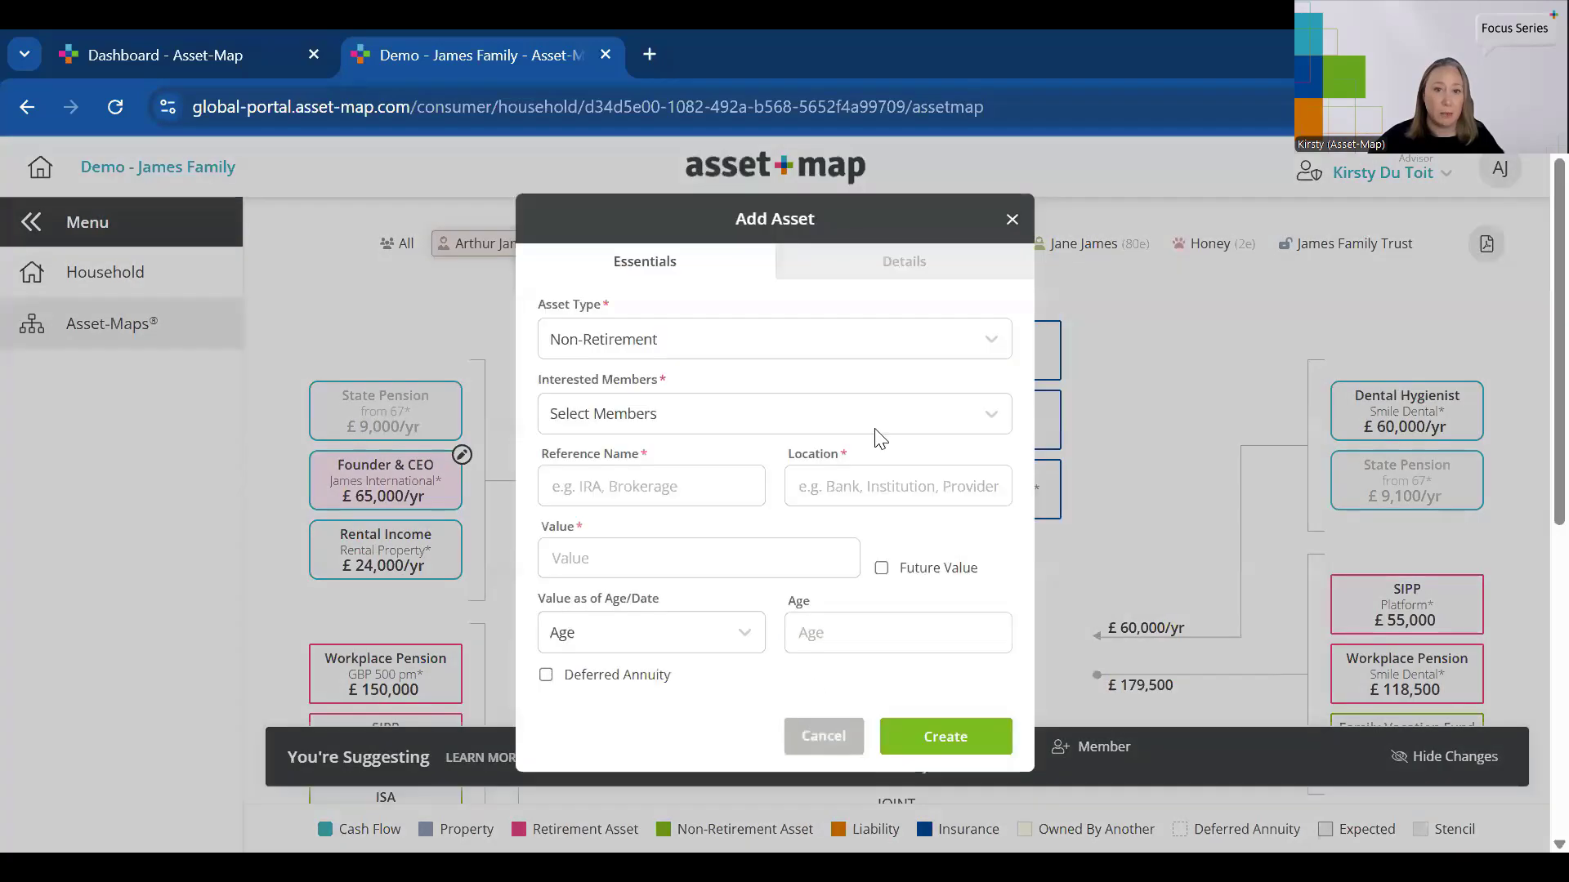
{"action": "left_click", "coordinate": [688, 414]}
{"action": "left_click", "coordinate": [577, 472]}
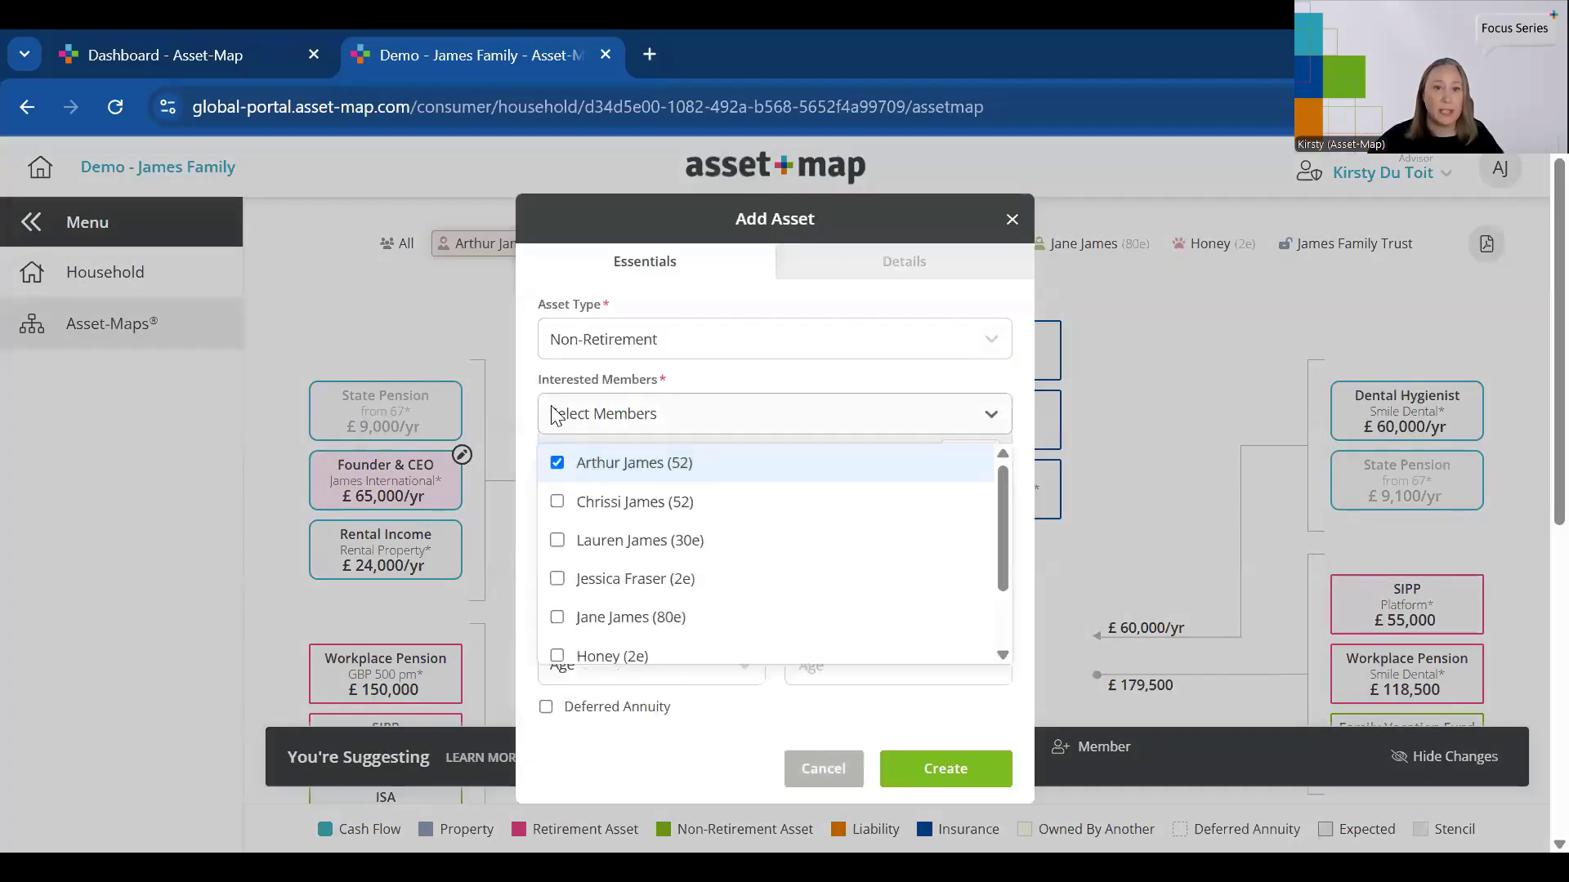
{"action": "left_click", "coordinate": [554, 413]}
{"action": "left_click", "coordinate": [556, 504]}
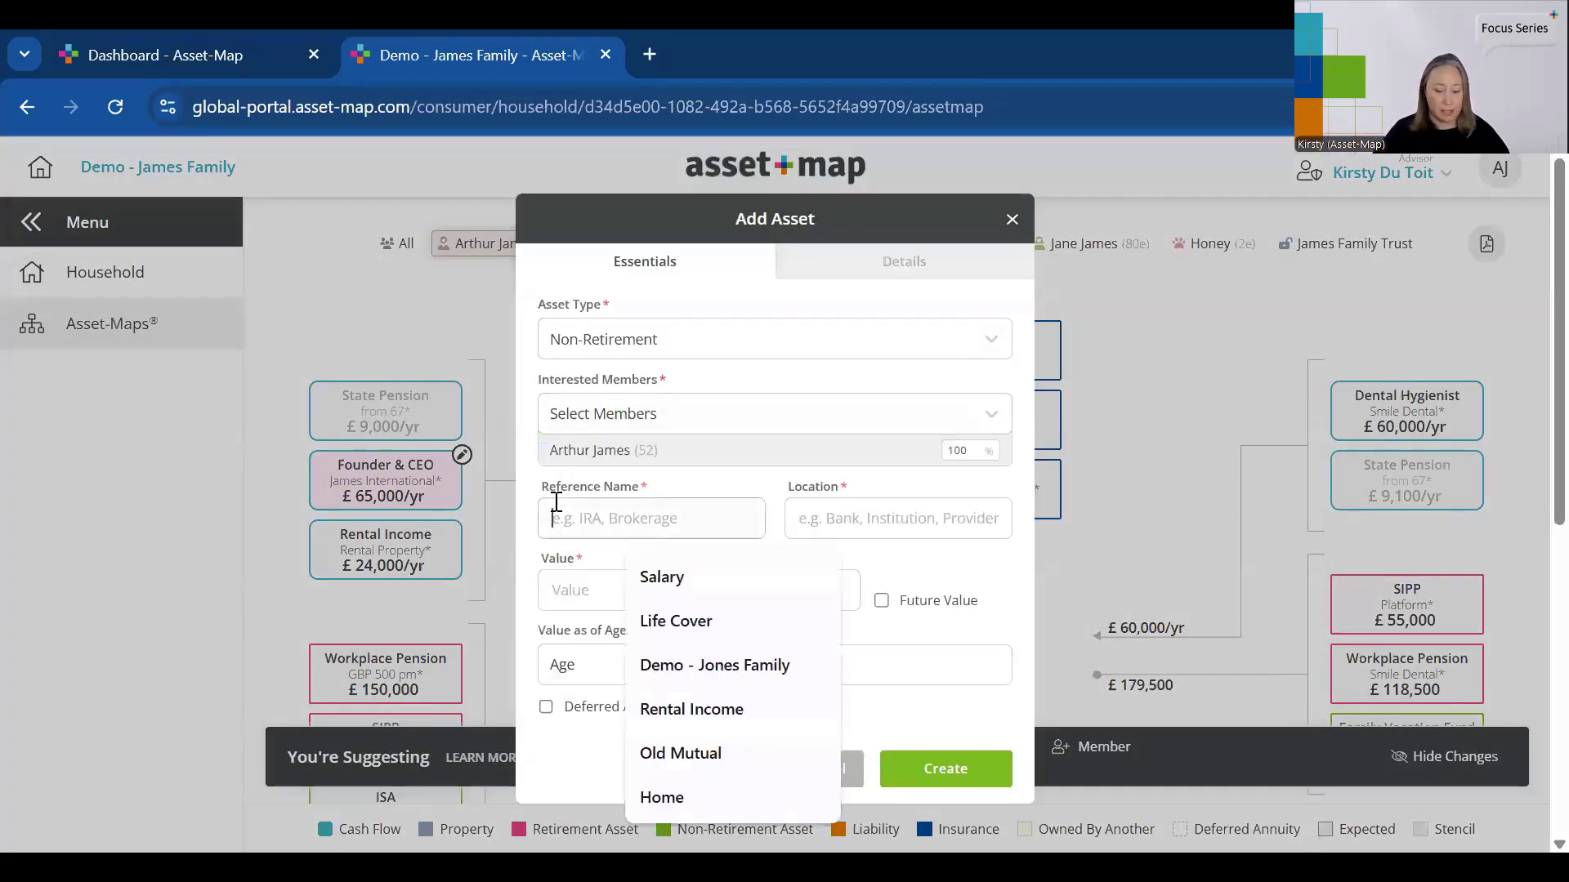
{"action": "type", "text": "Savings"}
{"action": "key", "text": "Tab"}
{"action": "type", "text": "Bank"}
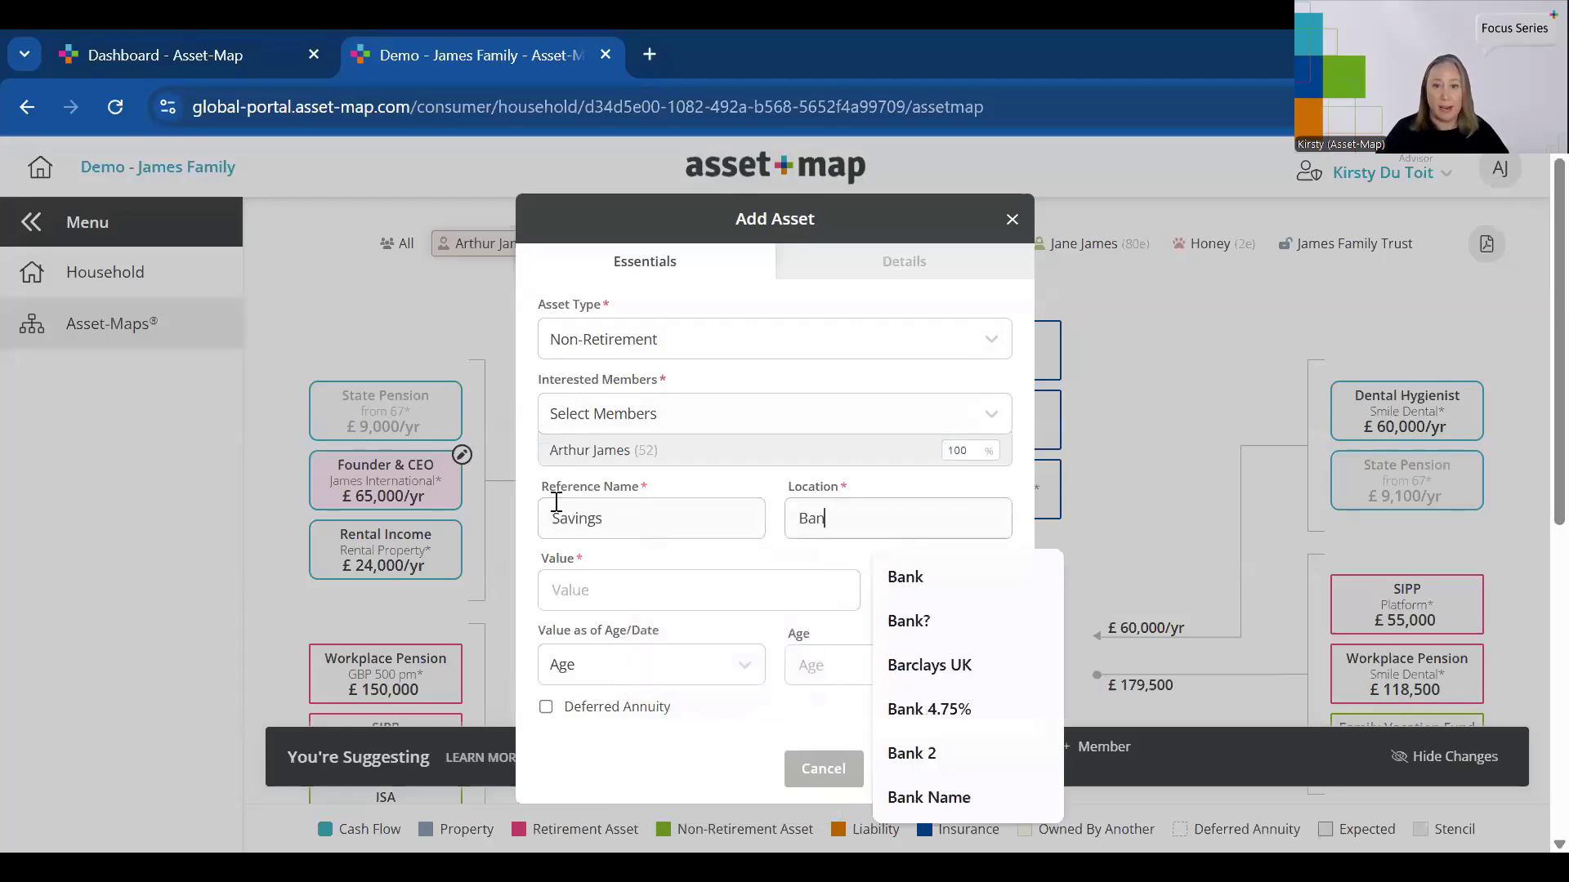
{"action": "key", "text": "Tab"}
{"action": "type", "text": "20000"}
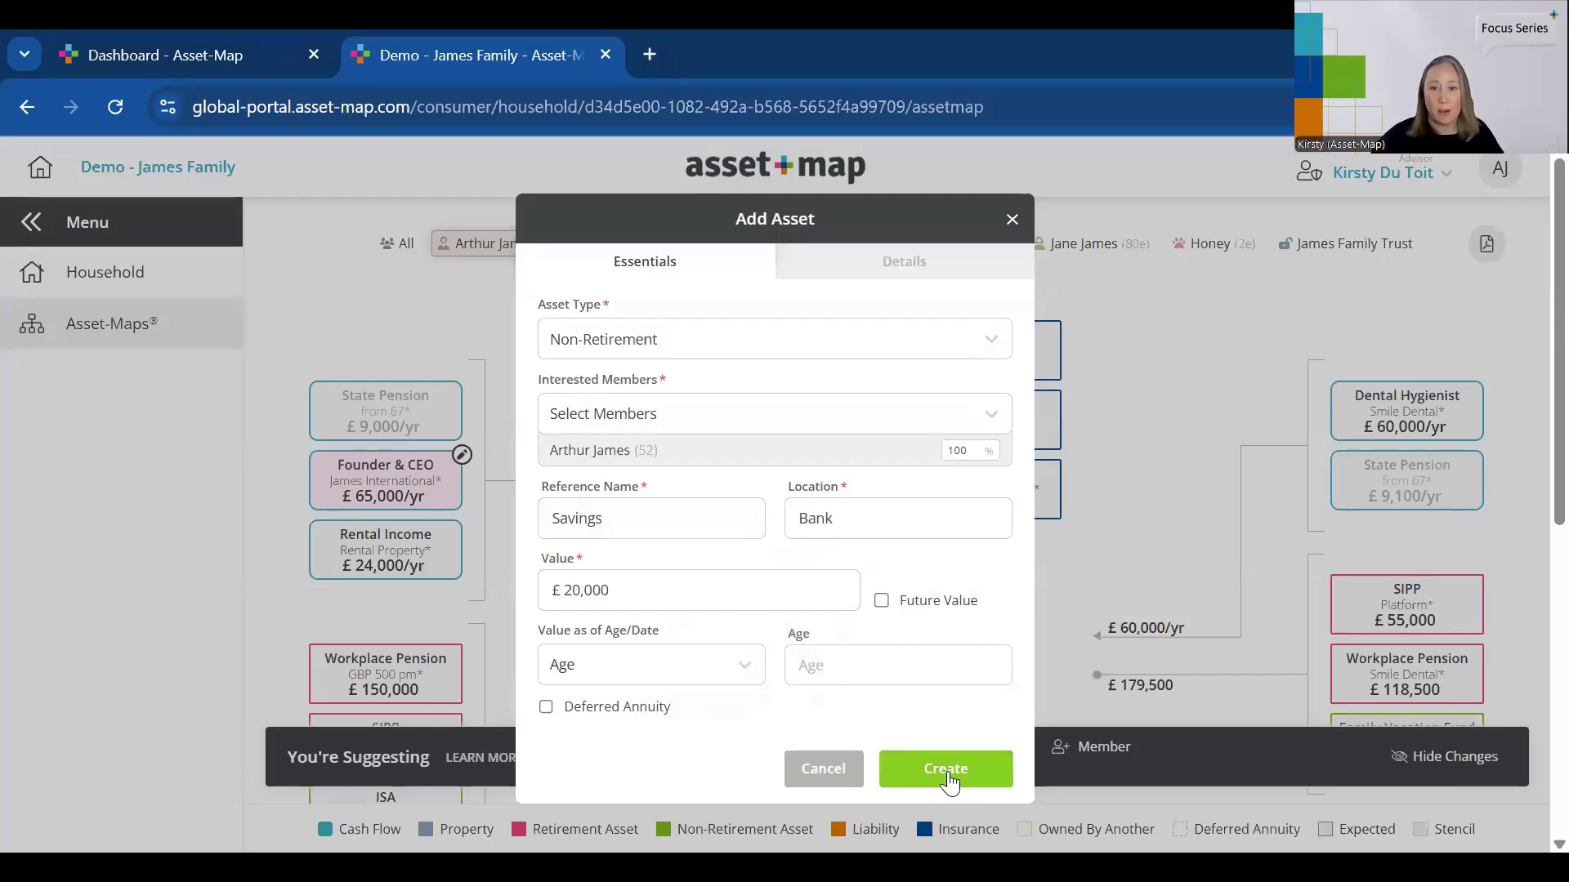
{"action": "left_click", "coordinate": [899, 768]}
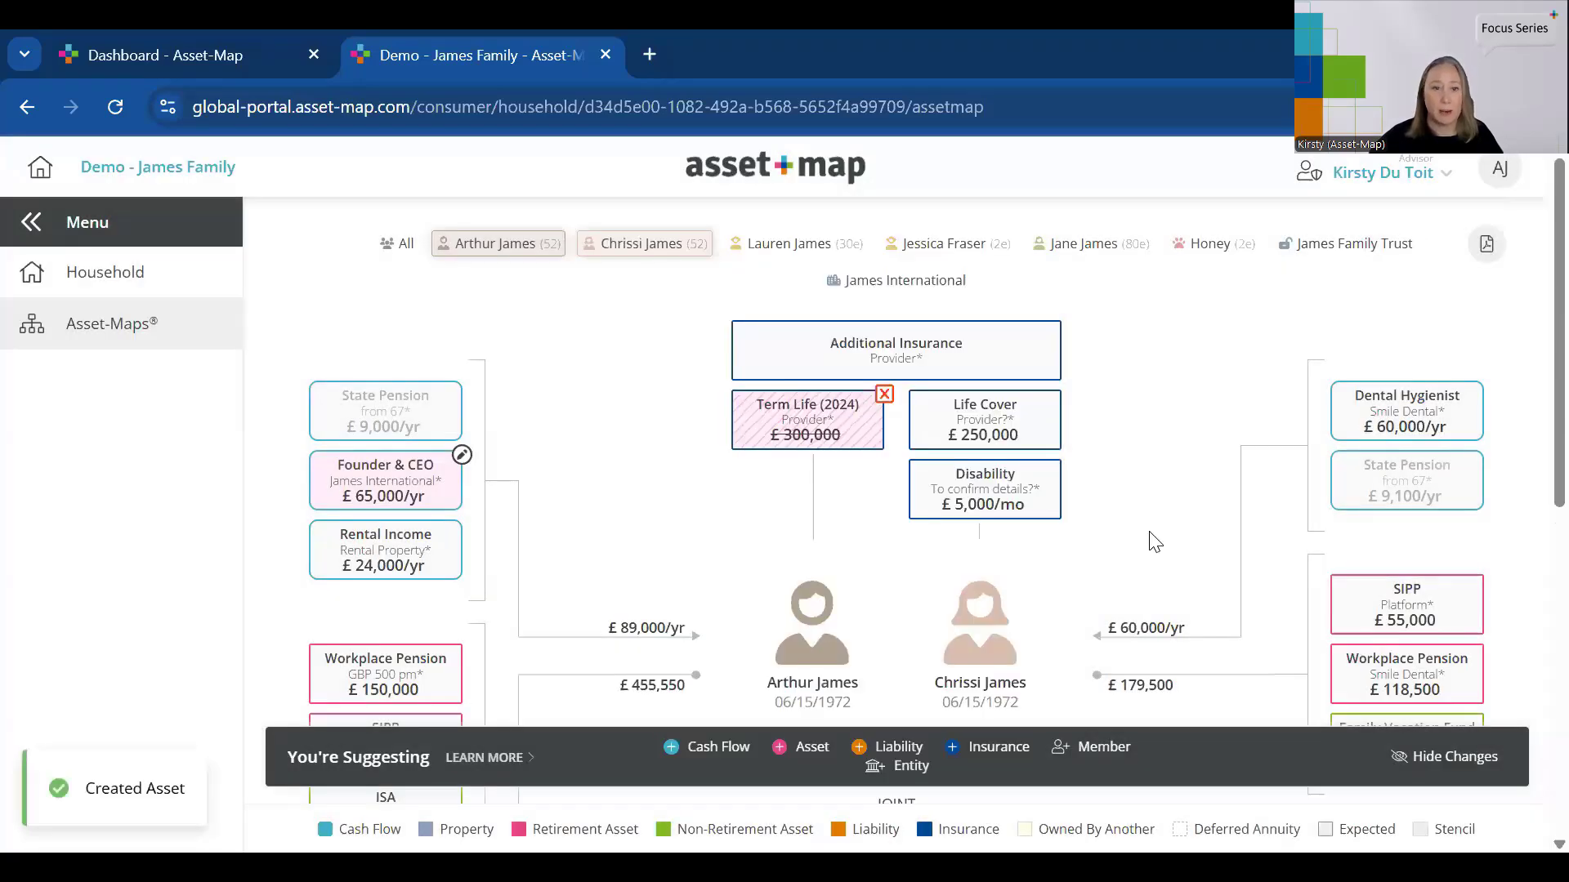
- Check the added Savings asset on the portal's Asset-Map, and toggle the suggested changes off and back on
{"action": "scroll", "coordinate": [343, 556], "scroll_direction": "down", "scroll_amount": 3}
{"action": "scroll", "coordinate": [382, 690], "scroll_direction": "down", "scroll_amount": 2}
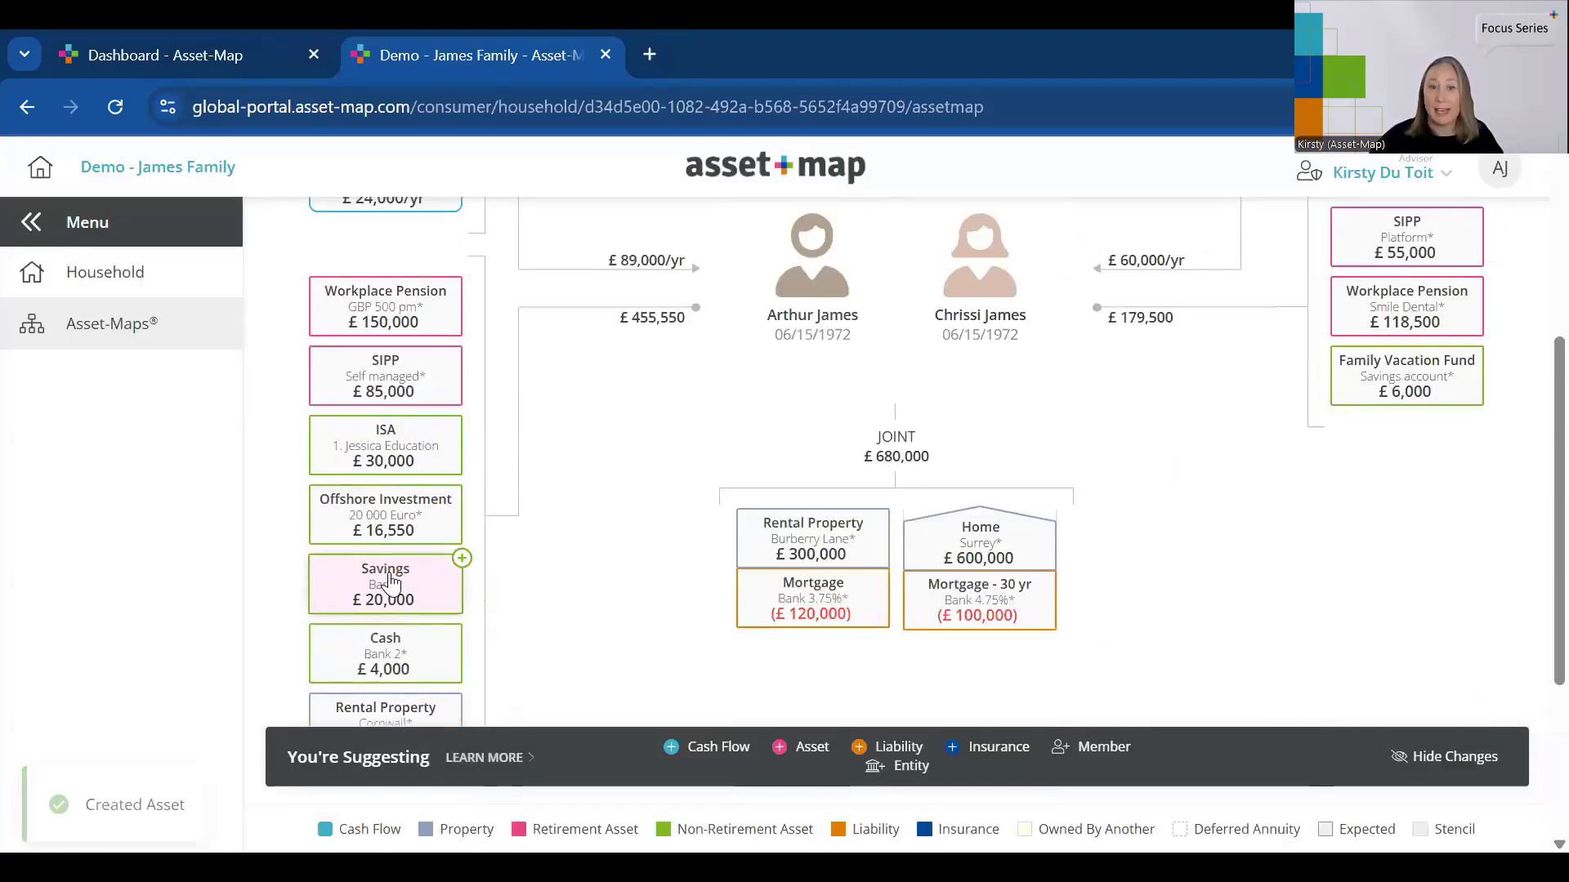
{"action": "scroll", "coordinate": [585, 558], "scroll_direction": "up", "scroll_amount": 4}
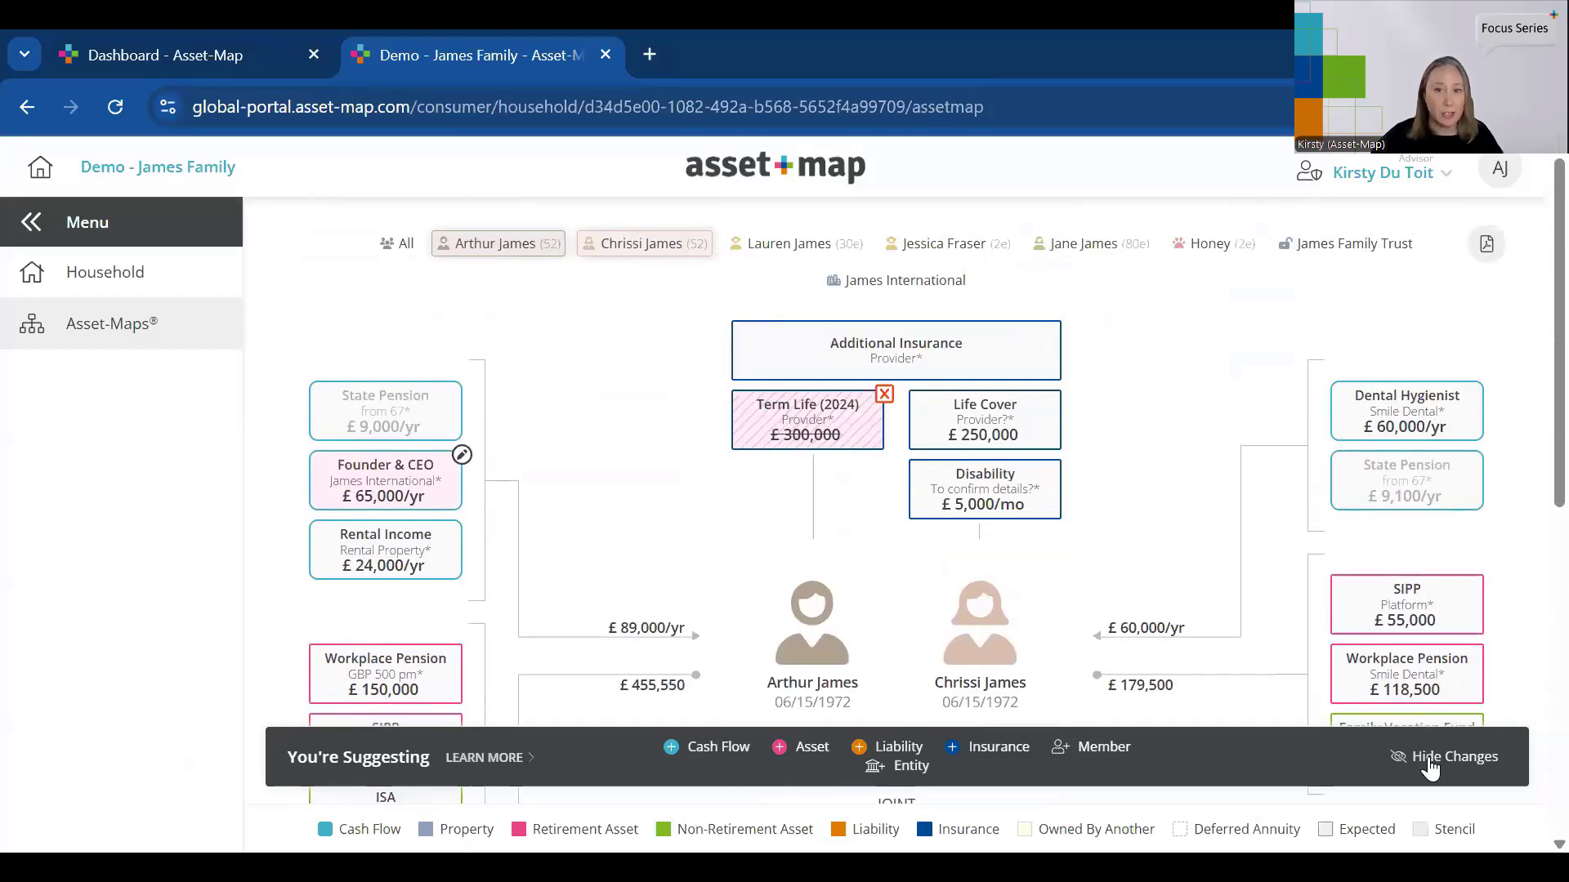
{"action": "left_click", "coordinate": [1430, 758]}
{"action": "left_click", "coordinate": [1430, 760]}
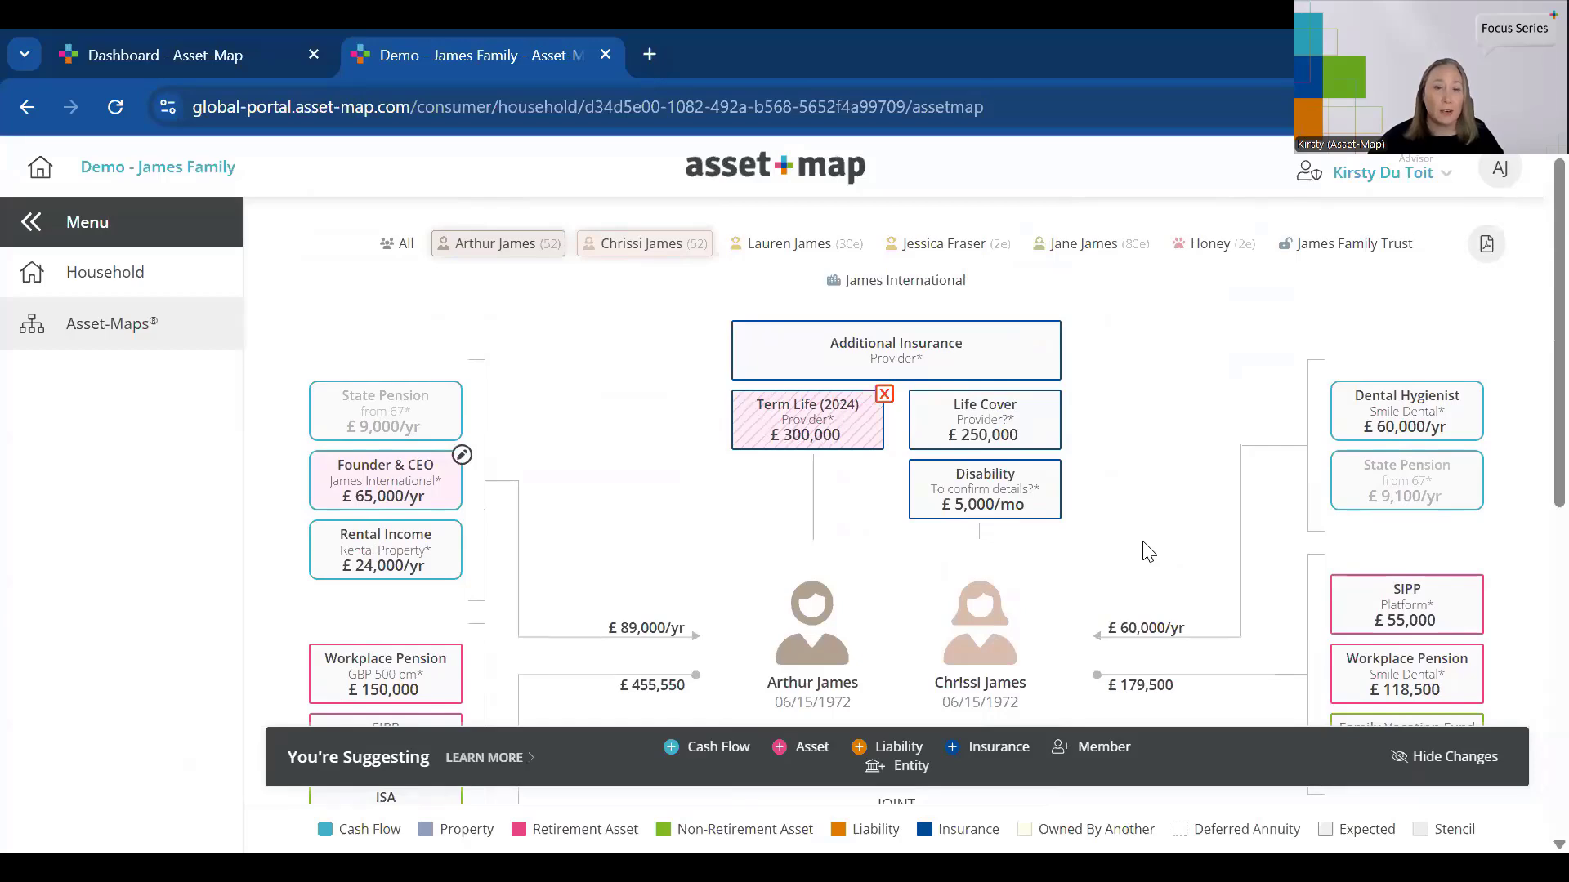
- Refresh the advisor dashboard, check its notifications and open the demo household from the newest added-financial notification
{"action": "left_click", "coordinate": [200, 59]}
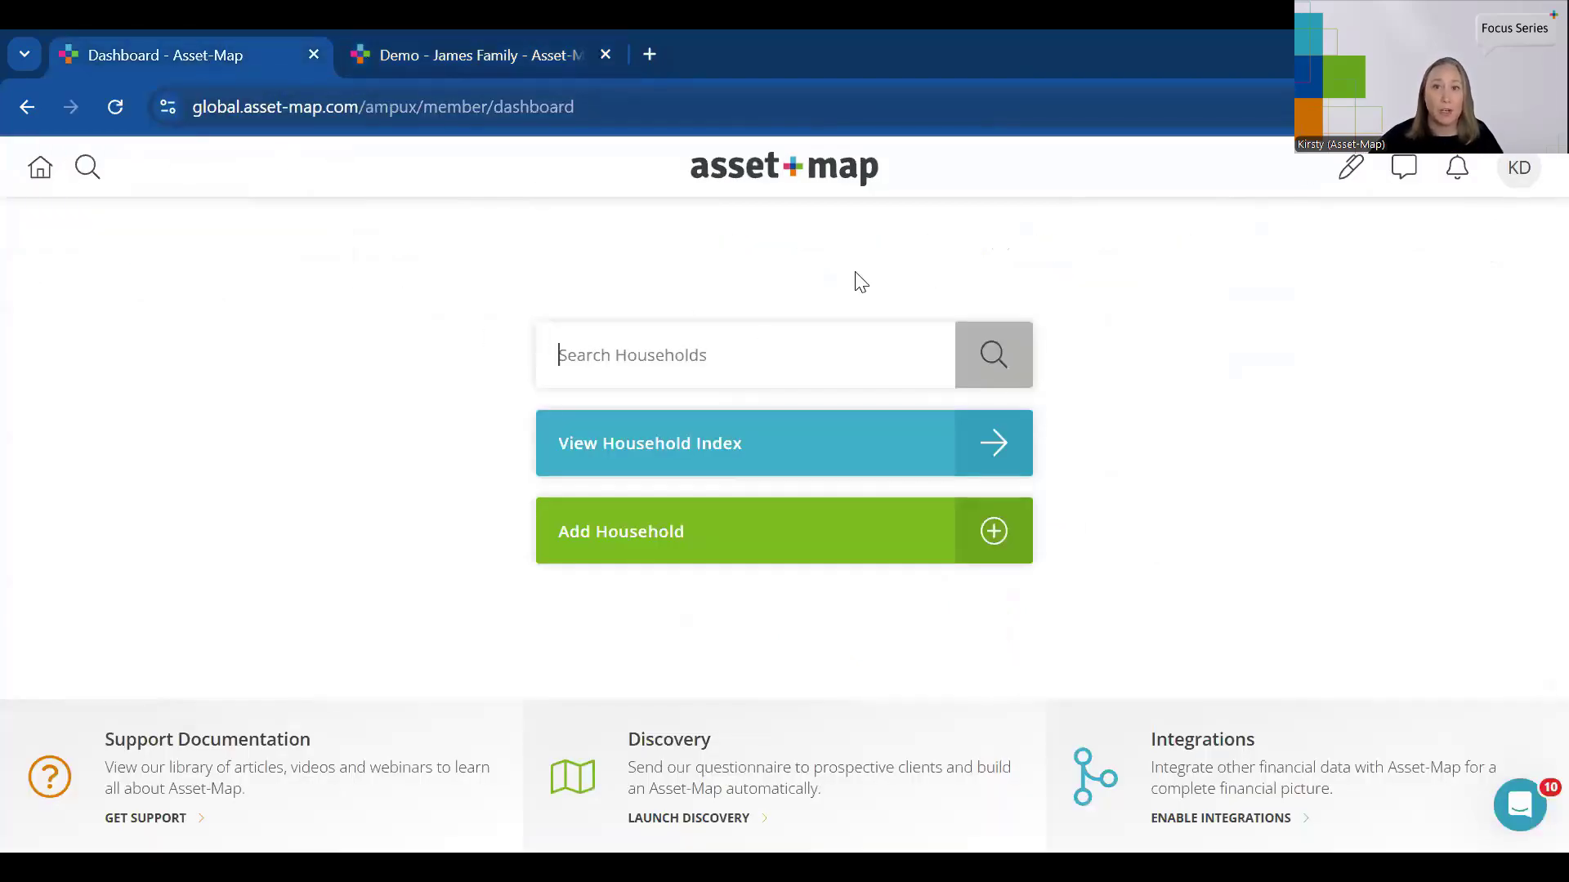
{"action": "left_click", "coordinate": [113, 108]}
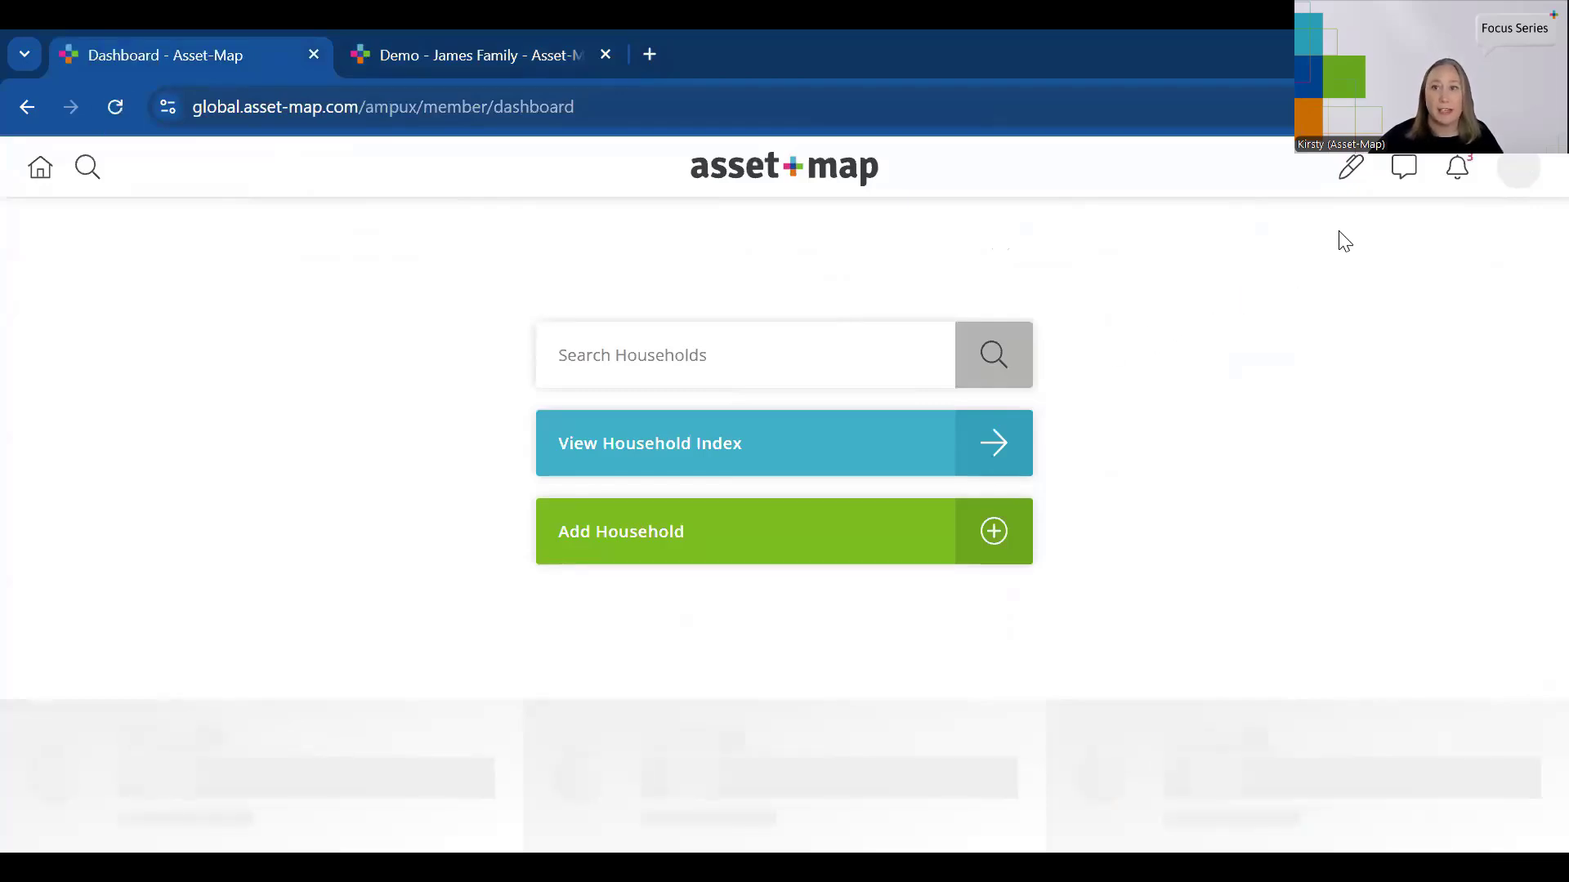
{"action": "left_click", "coordinate": [1457, 176]}
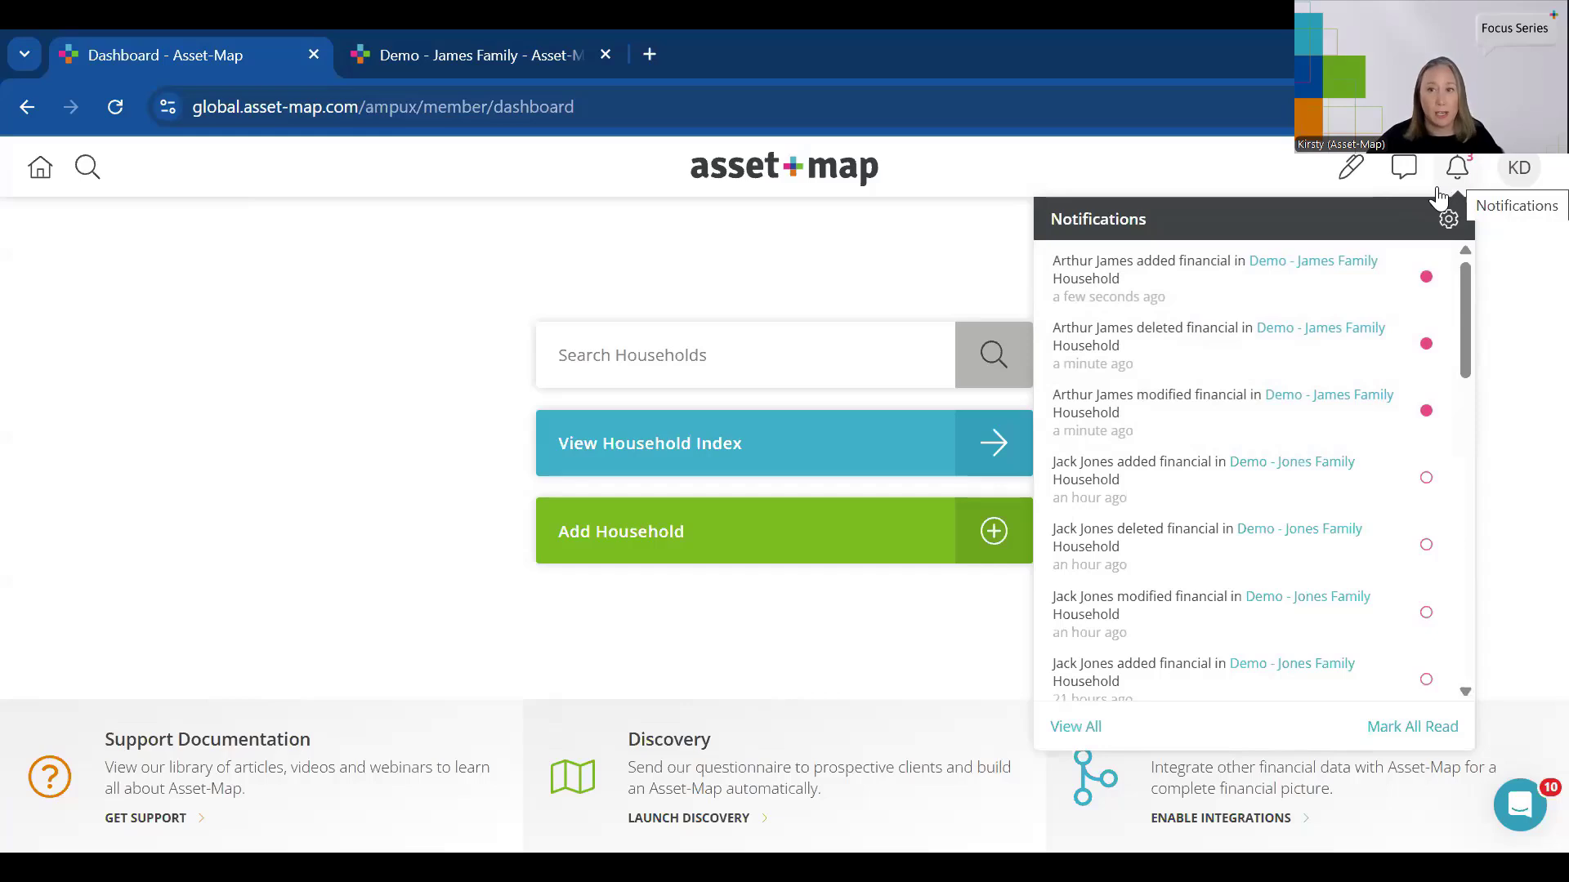
{"action": "left_click", "coordinate": [1302, 263]}
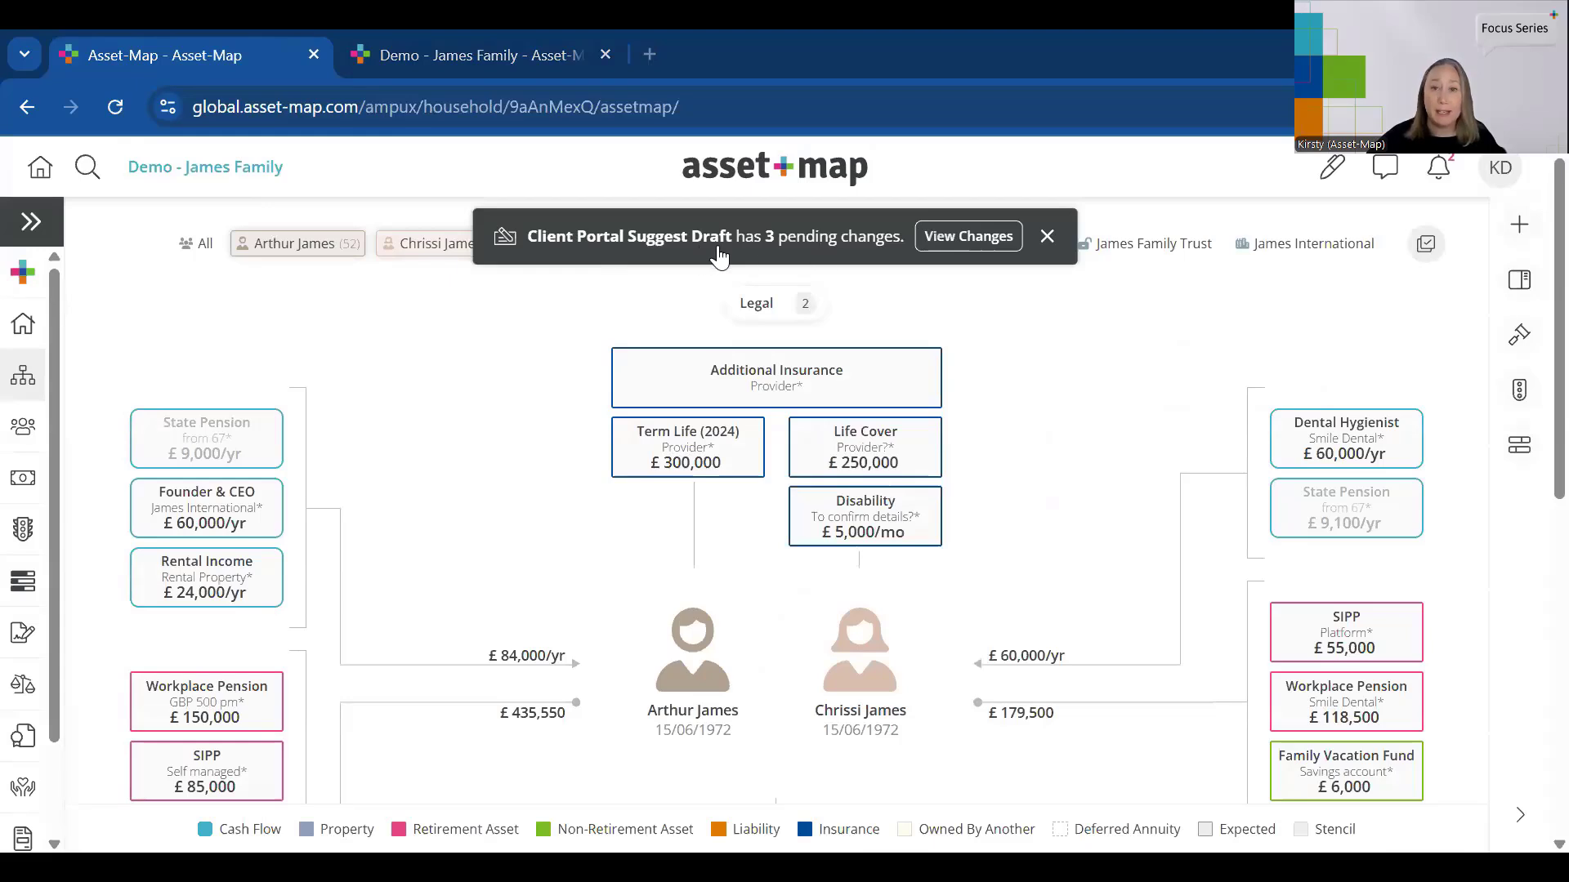
- View the pending Client Portal Suggest changes and review them on the advisor's draft Asset-Map
{"action": "left_click", "coordinate": [986, 243]}
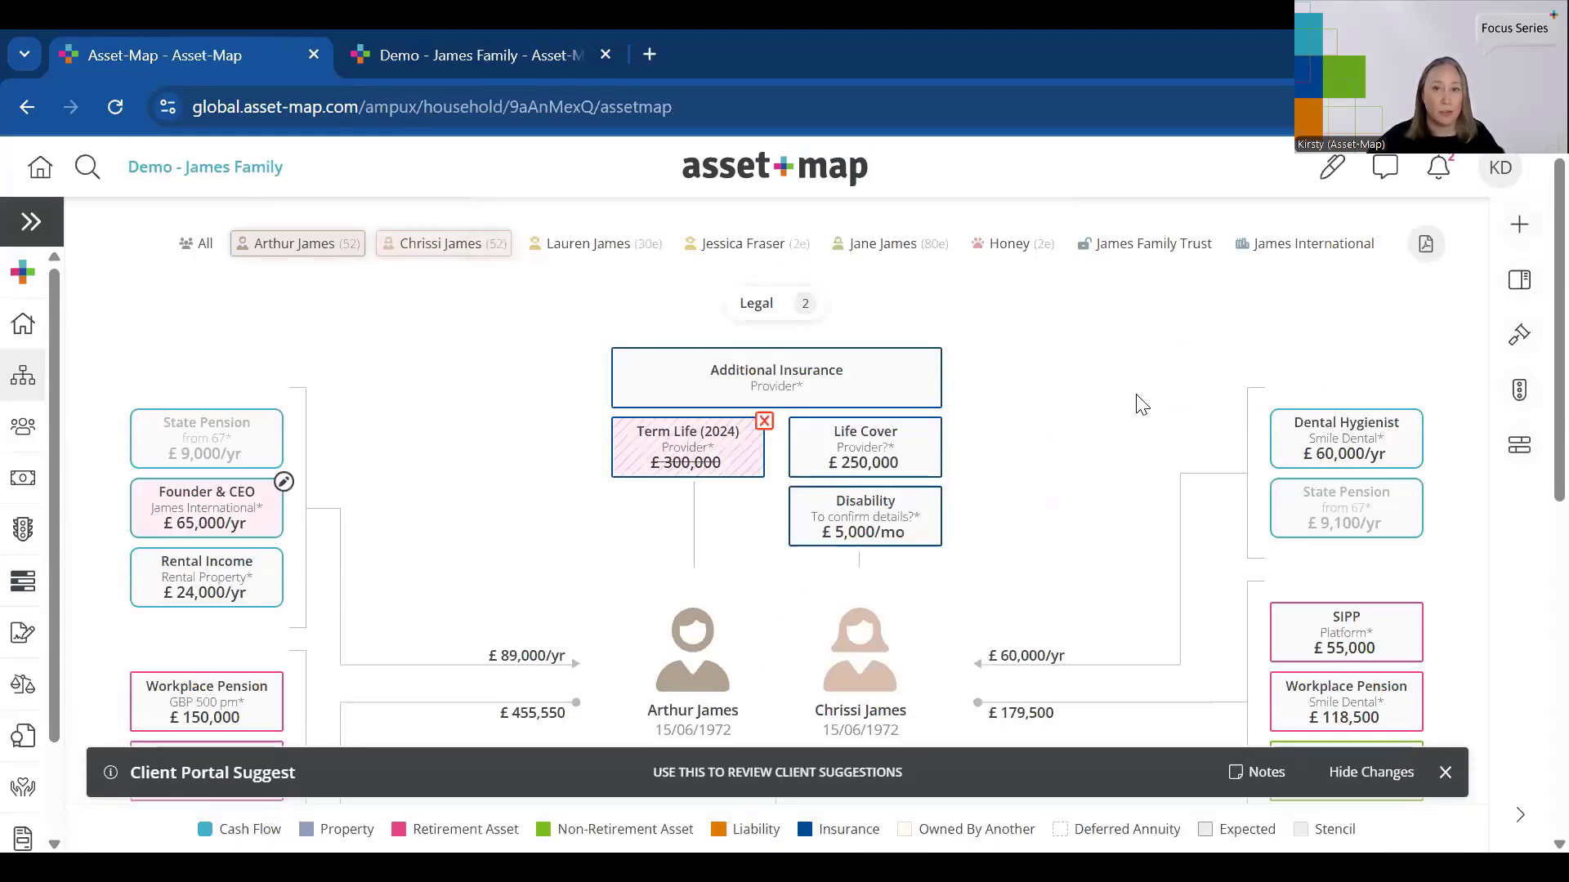
{"action": "scroll", "coordinate": [1137, 404], "scroll_direction": "down", "scroll_amount": 2}
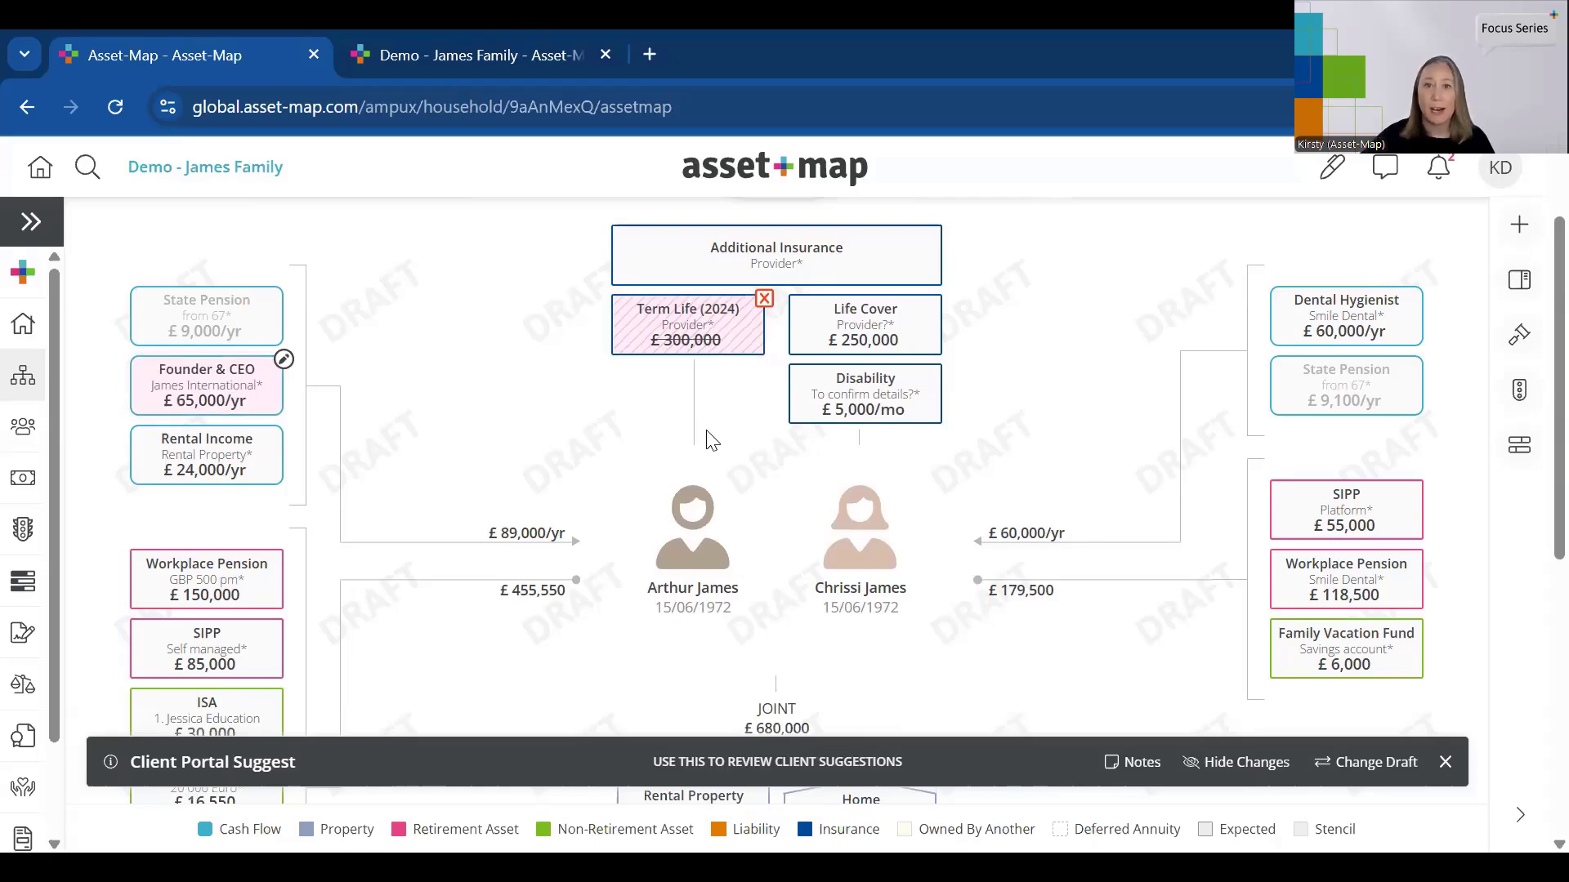
{"action": "scroll", "coordinate": [742, 462], "scroll_direction": "down", "scroll_amount": 3}
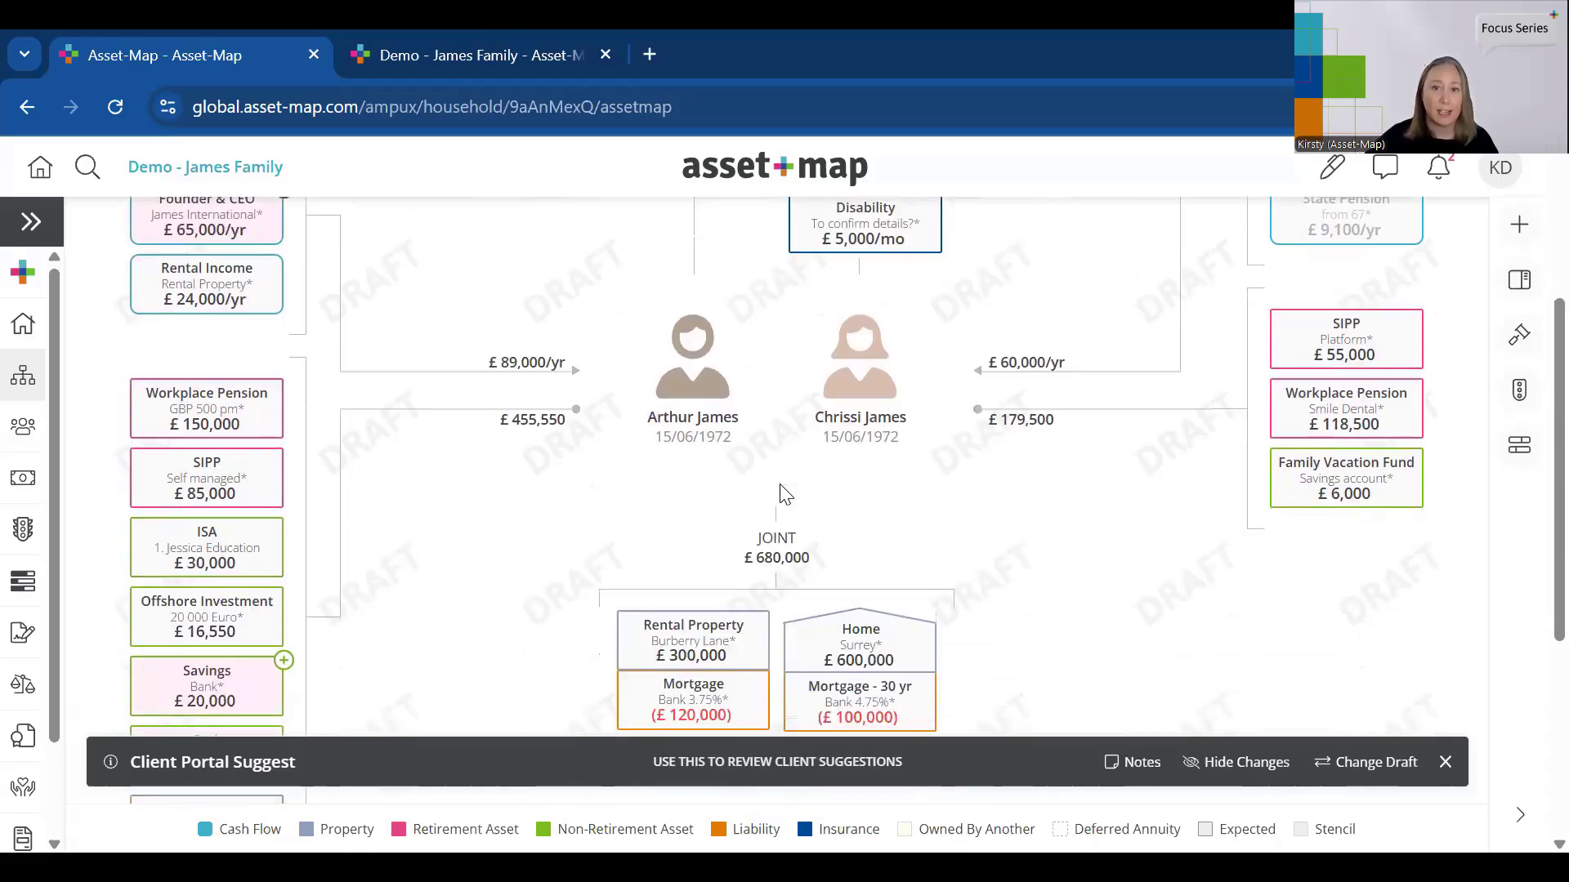
- Toggle the client's suggested changes off and back on in the draft Asset-Map
{"action": "scroll", "coordinate": [1009, 525], "scroll_direction": "up", "scroll_amount": 2}
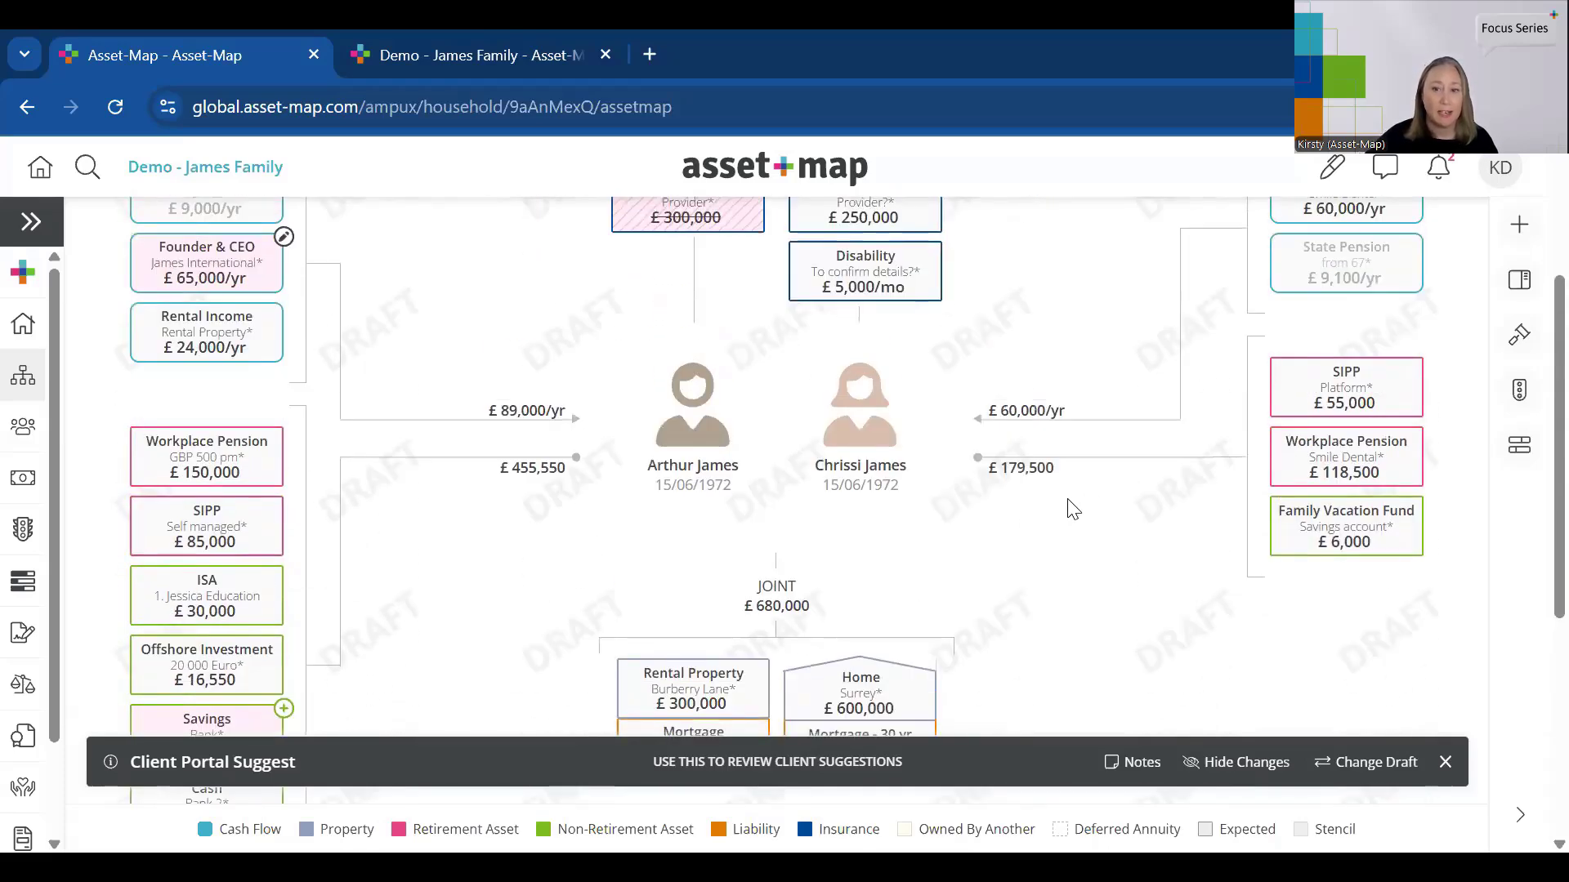
{"action": "left_click", "coordinate": [1250, 764]}
{"action": "left_click", "coordinate": [1253, 769]}
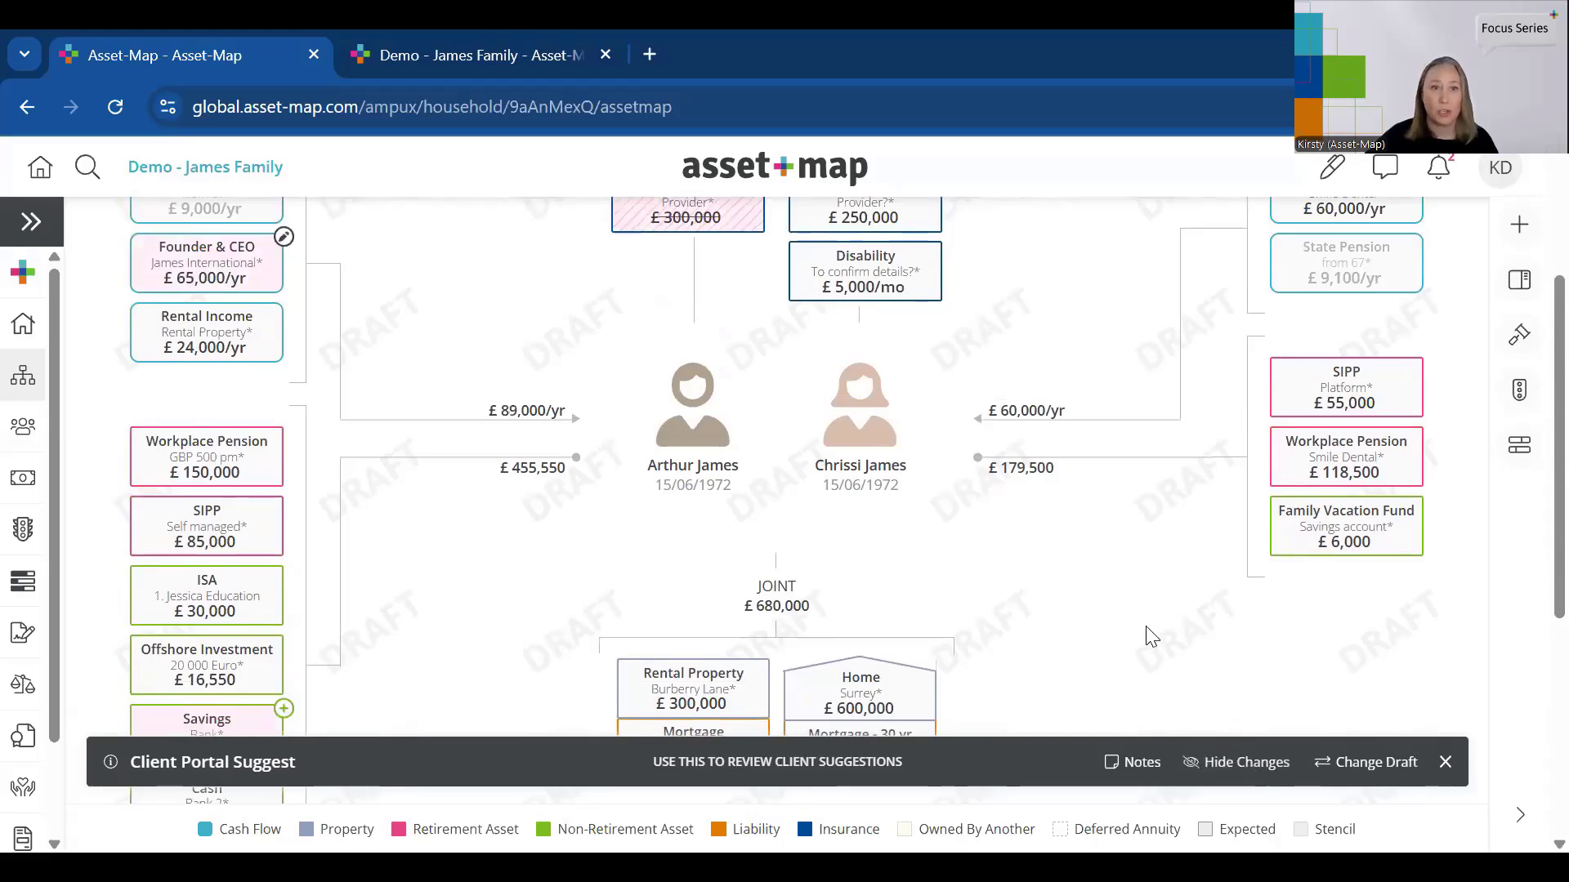
{"action": "scroll", "coordinate": [1152, 585], "scroll_direction": "up", "scroll_amount": 3}
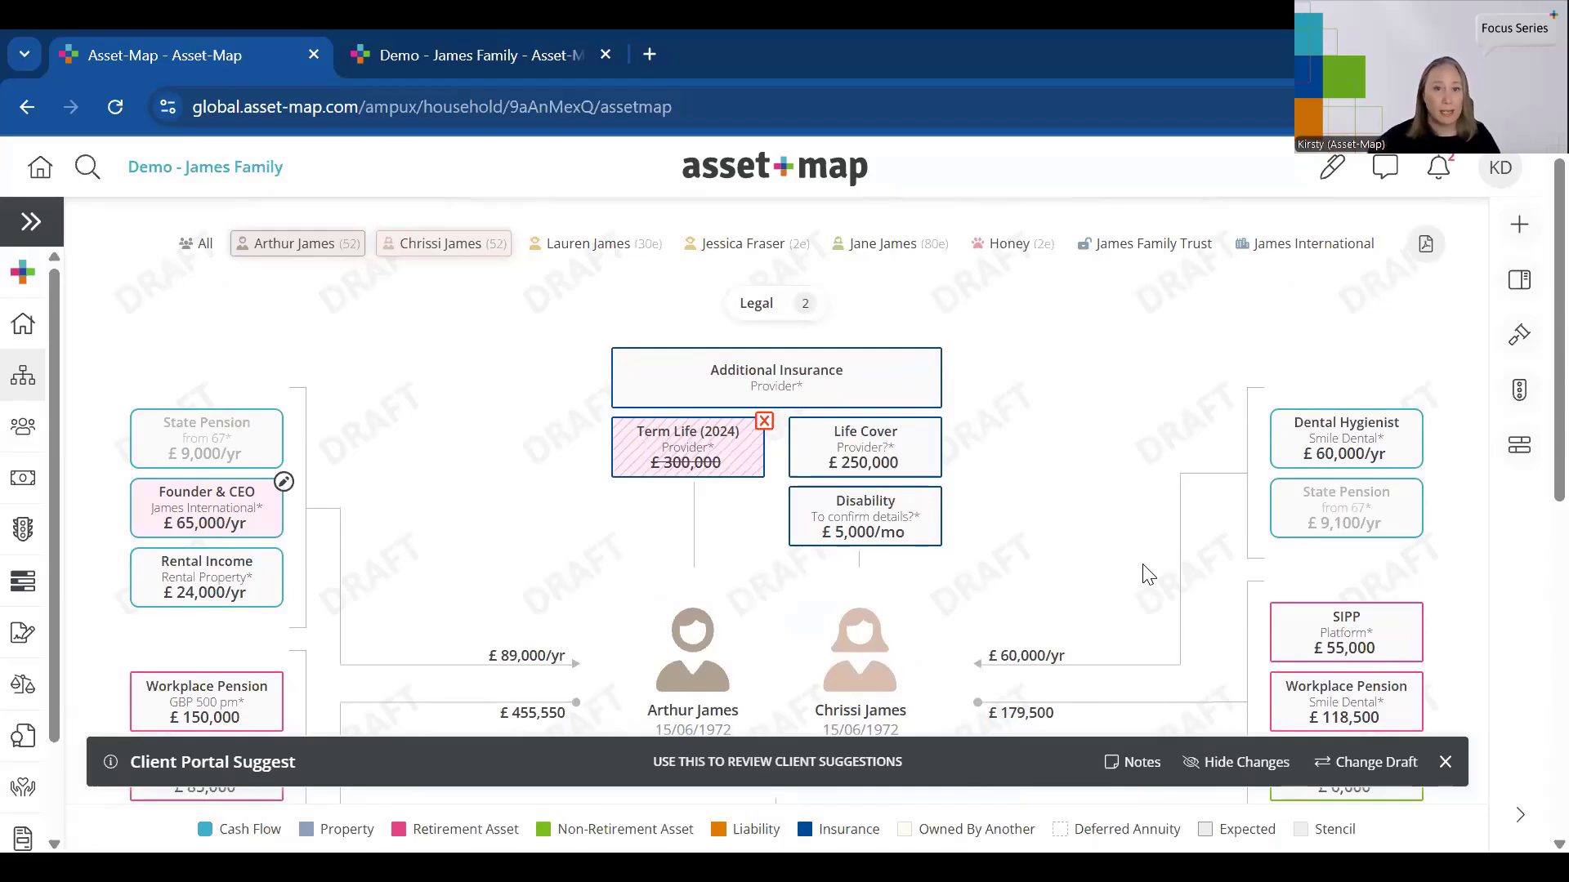
- Inspect the drafted changes to the Founder & CEO cash flow, leaving them undecided
{"action": "left_click", "coordinate": [243, 523]}
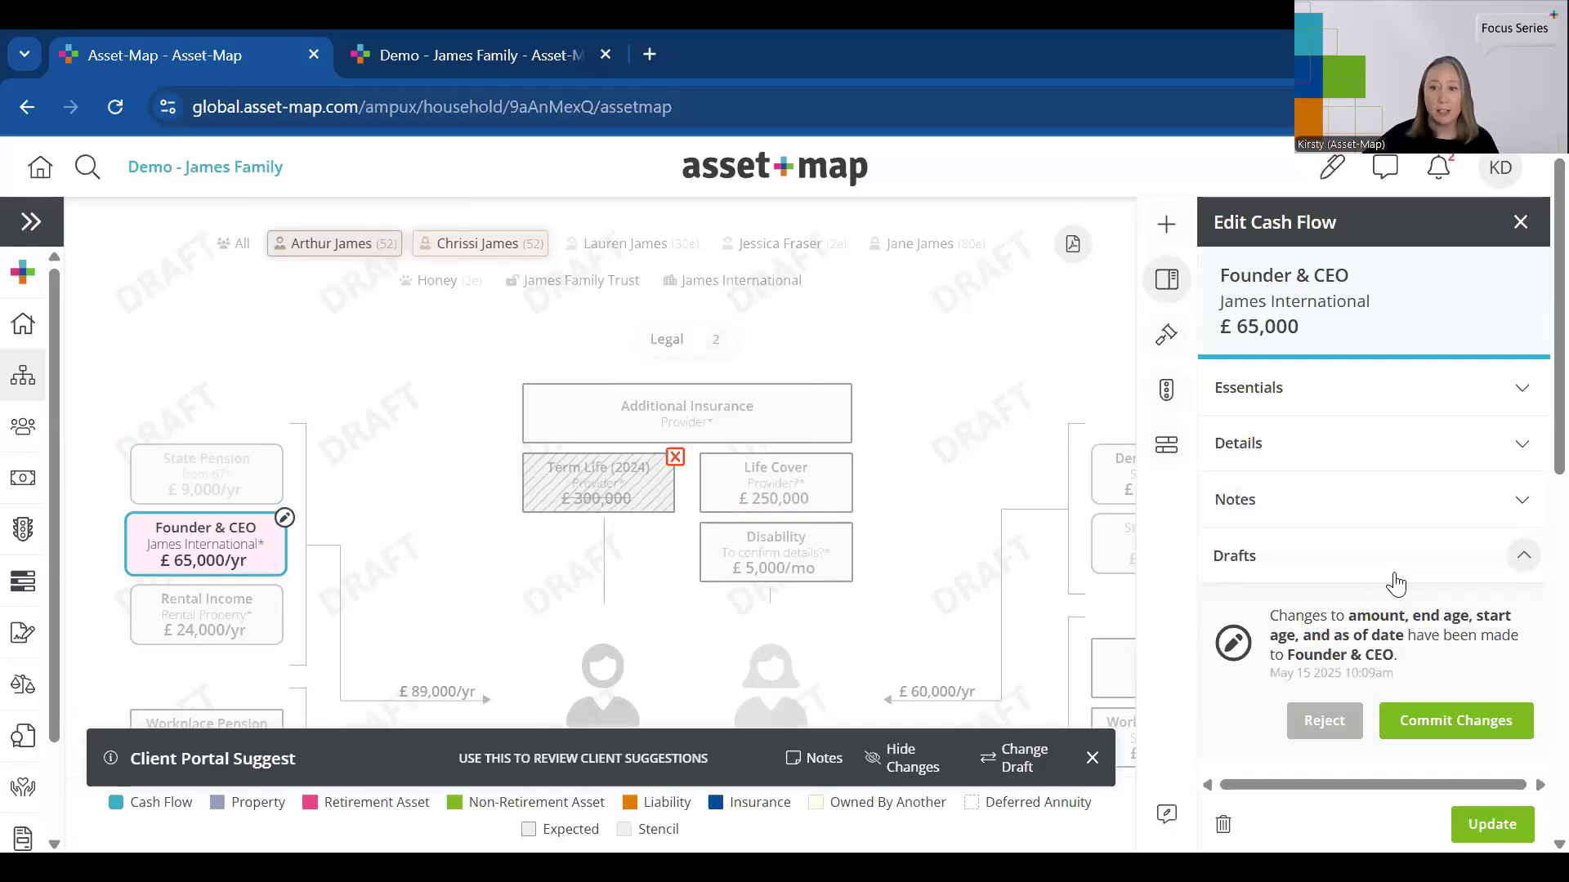
{"action": "scroll", "coordinate": [1407, 658], "scroll_direction": "down", "scroll_amount": 2}
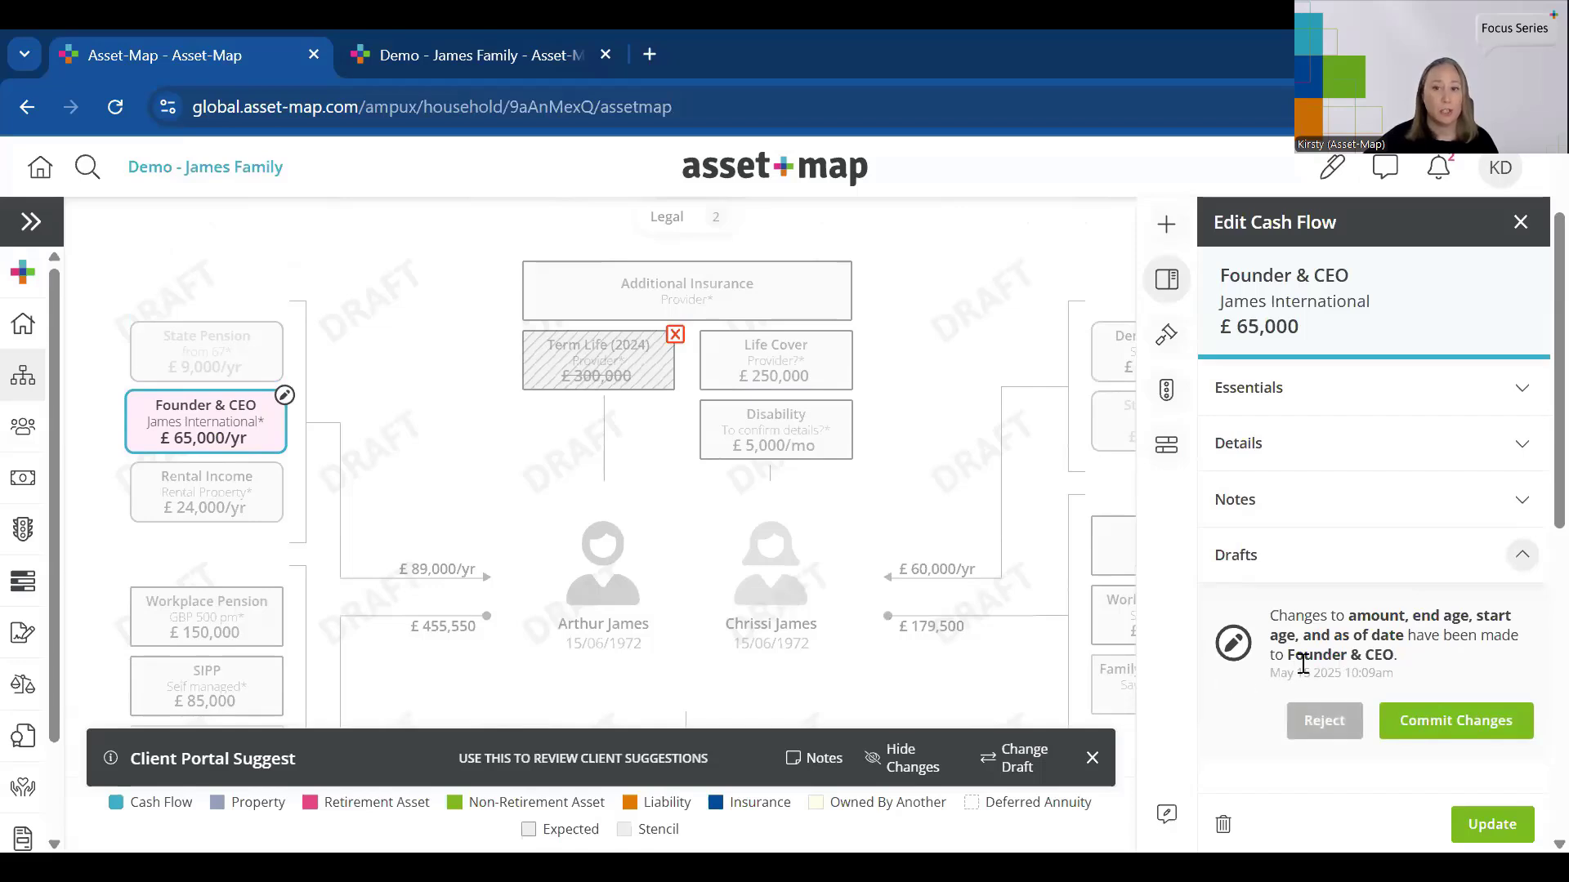
{"action": "left_click", "coordinate": [1520, 222]}
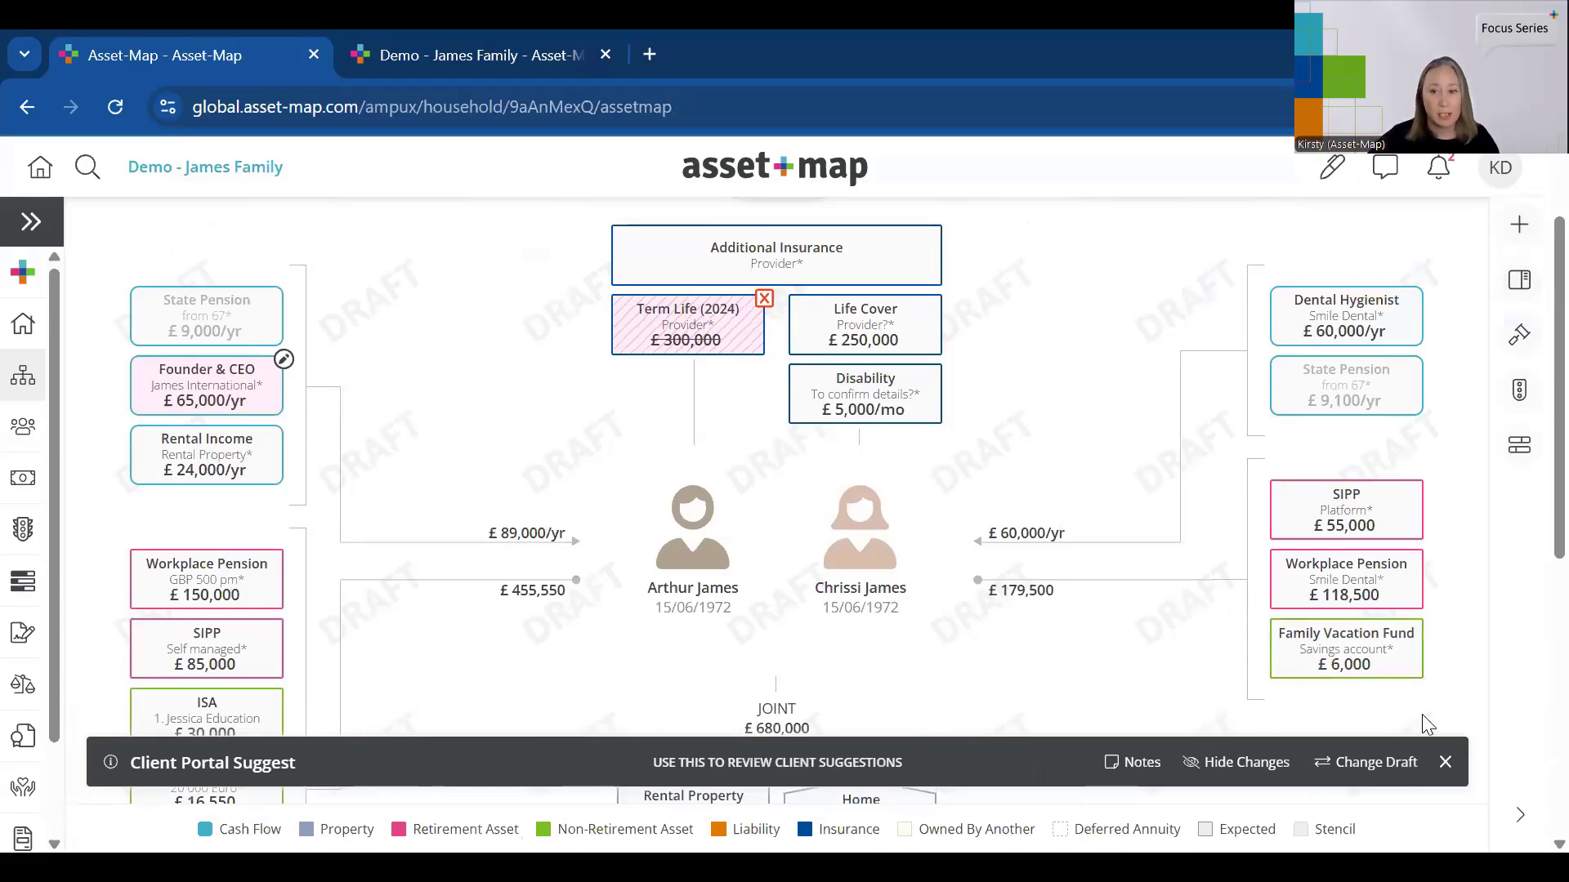
- Exit the draft view and reapply the existing Client Portal Suggest draft to the Asset-Map
{"action": "left_click", "coordinate": [1446, 764]}
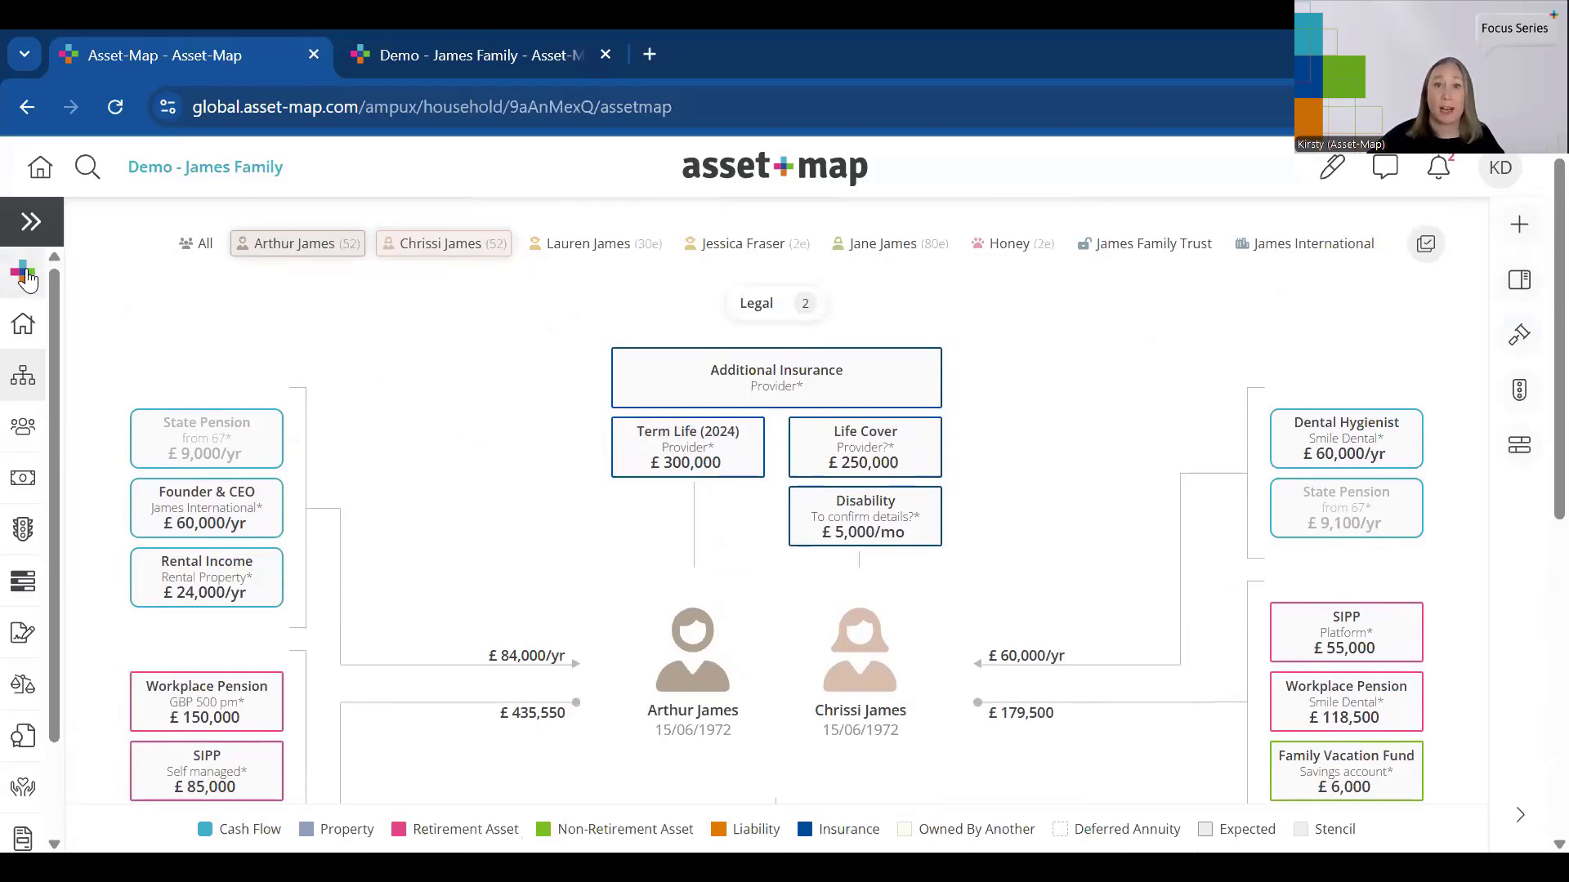
{"action": "mouse_move", "coordinate": [23, 274]}
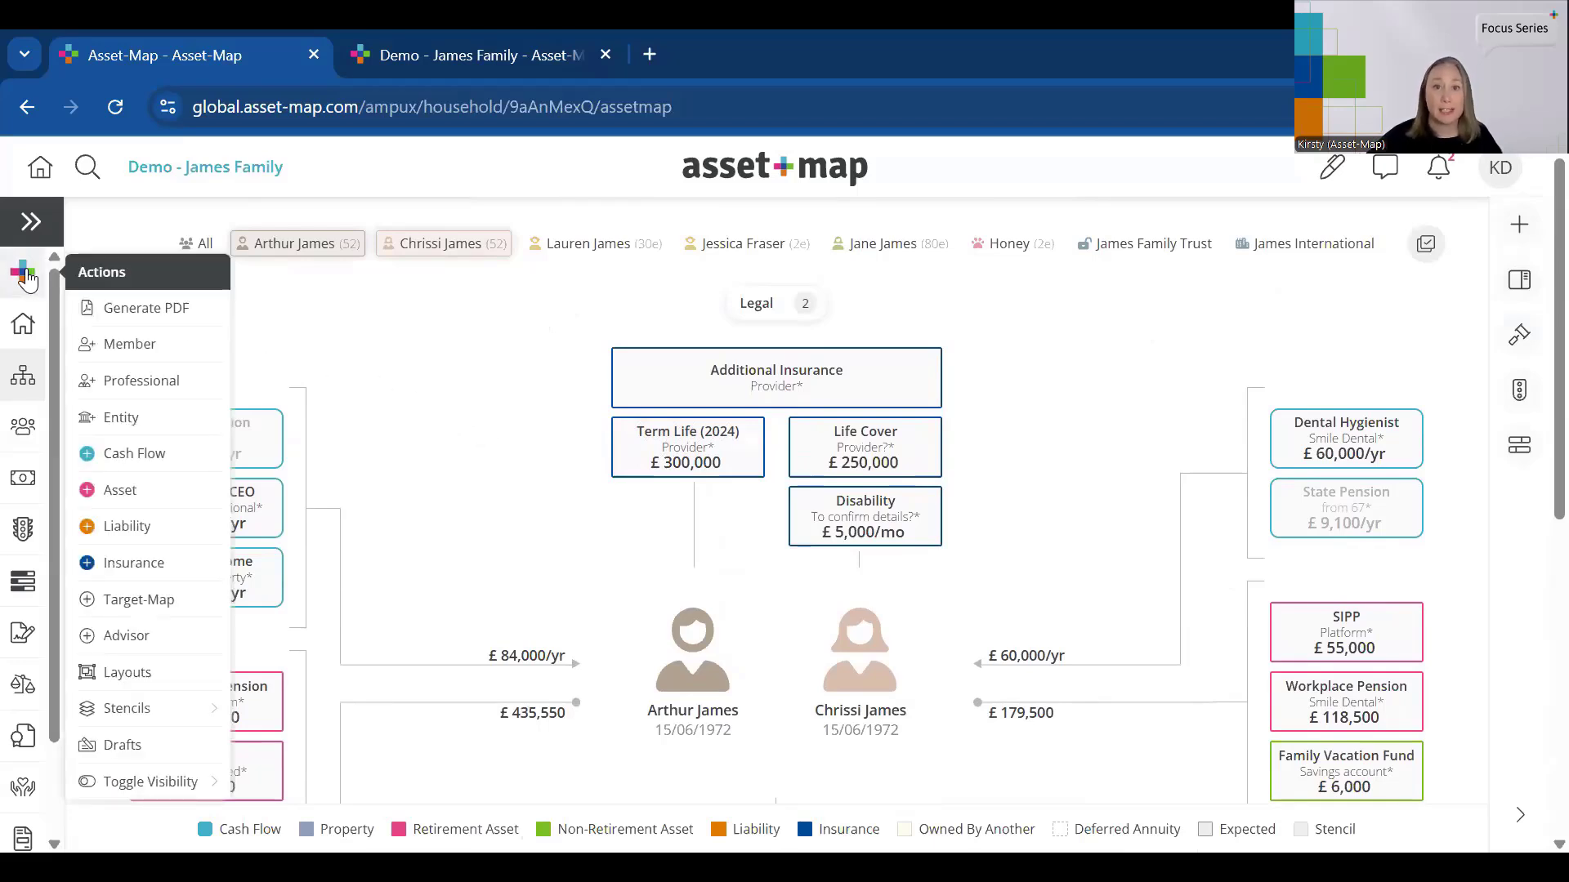
{"action": "left_click", "coordinate": [124, 745]}
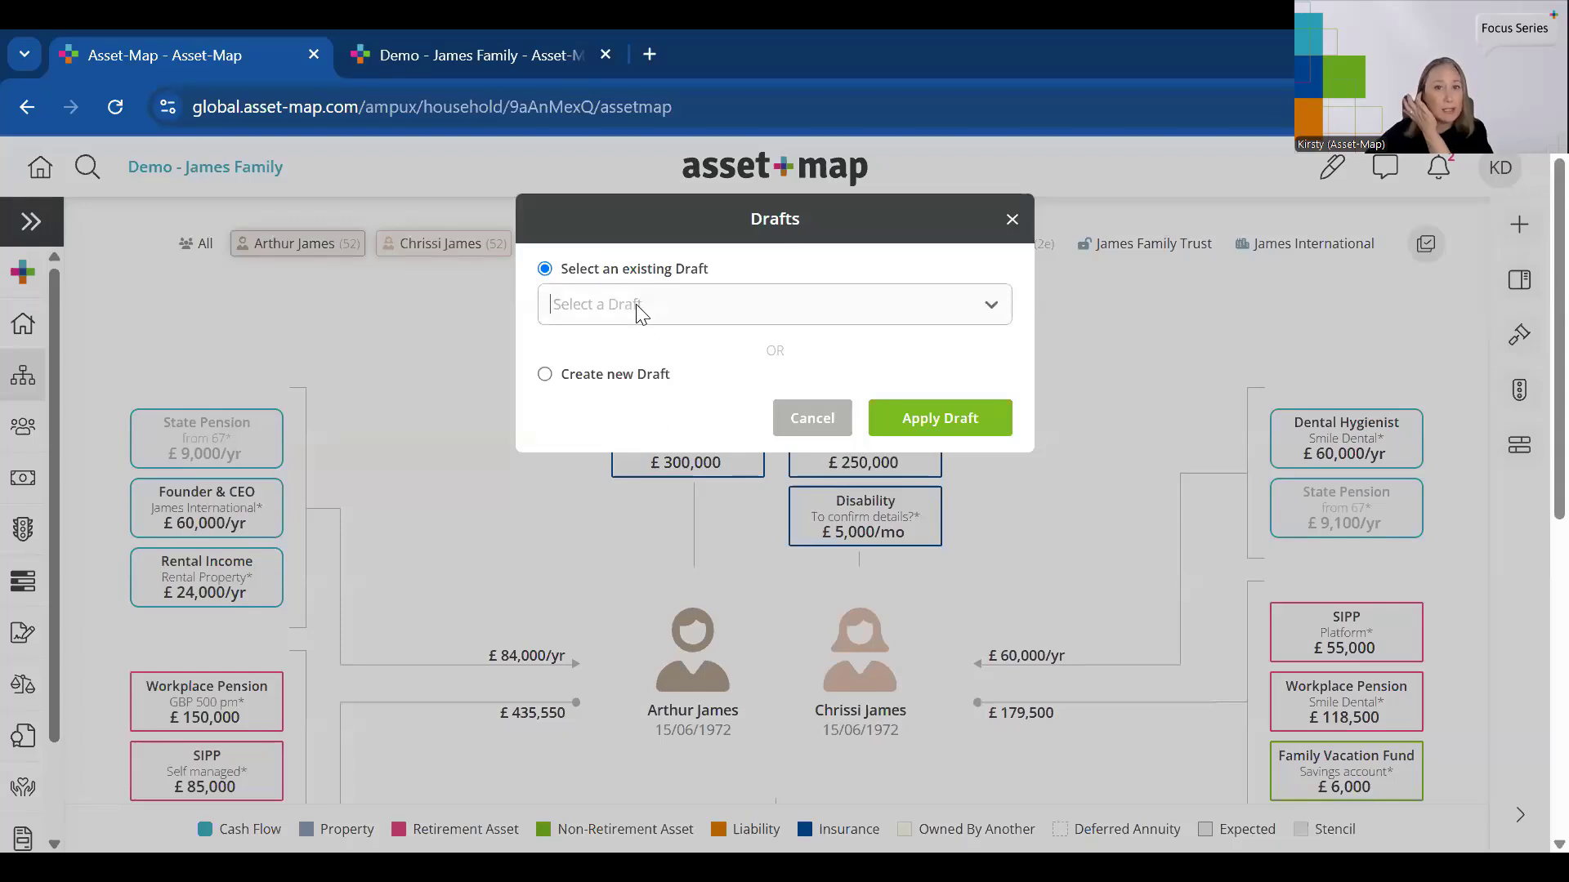
{"action": "left_click", "coordinate": [735, 313]}
{"action": "left_click", "coordinate": [660, 358]}
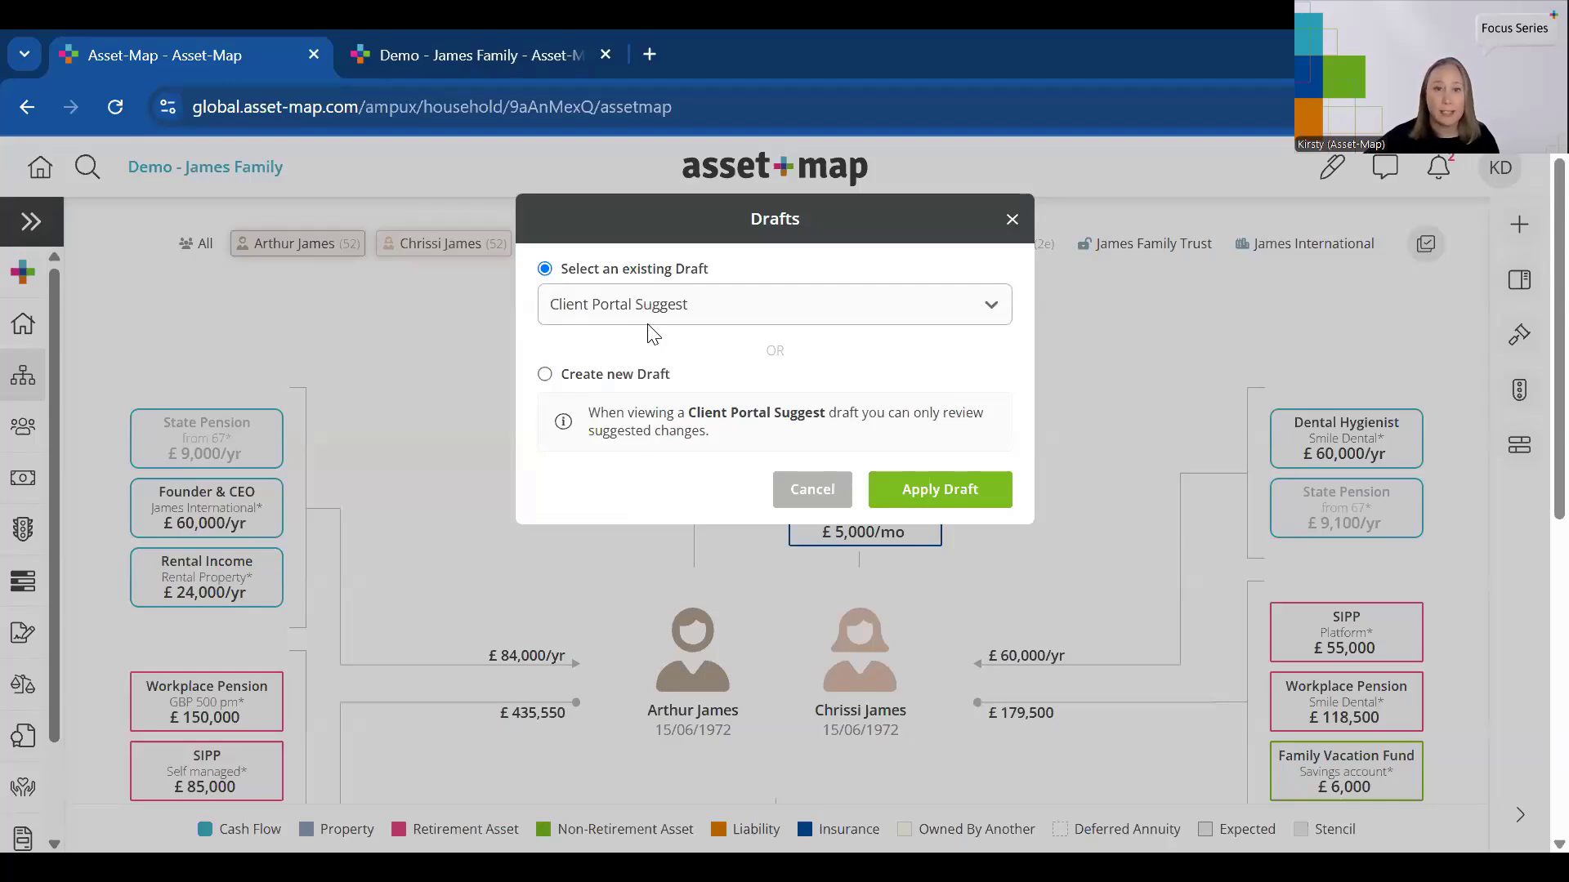
{"action": "left_click", "coordinate": [946, 500]}
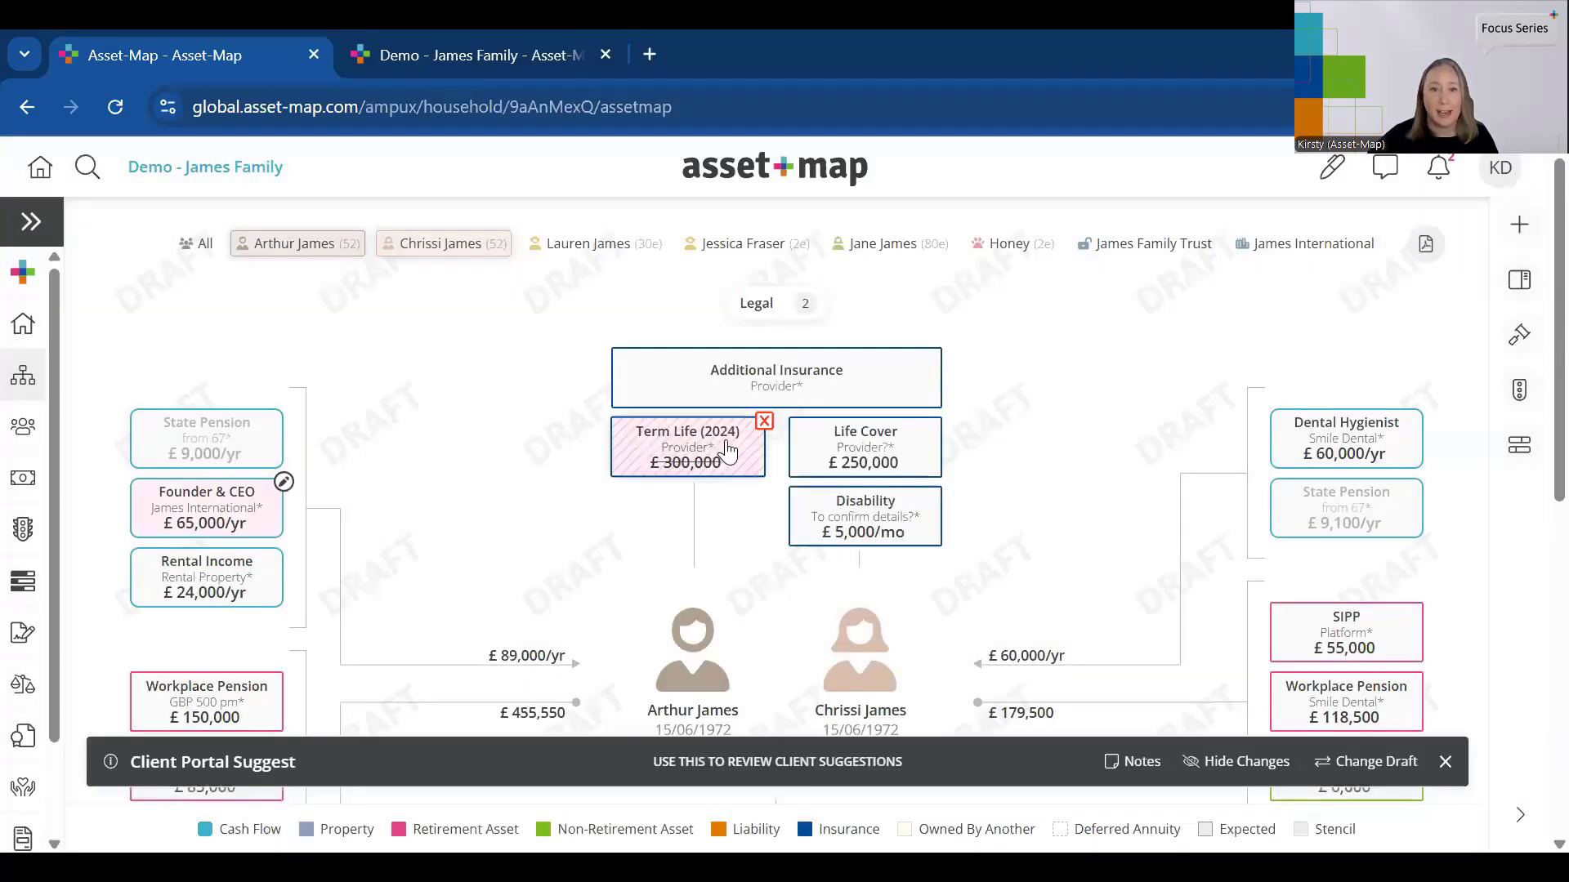
- Commit the suggested changes to the Founder & CEO cash flow and accept the deletion of the Term Life (2024) insurance
{"action": "scroll", "coordinate": [1090, 434], "scroll_direction": "down", "scroll_amount": 3}
{"action": "scroll", "coordinate": [1063, 450], "scroll_direction": "up", "scroll_amount": 2}
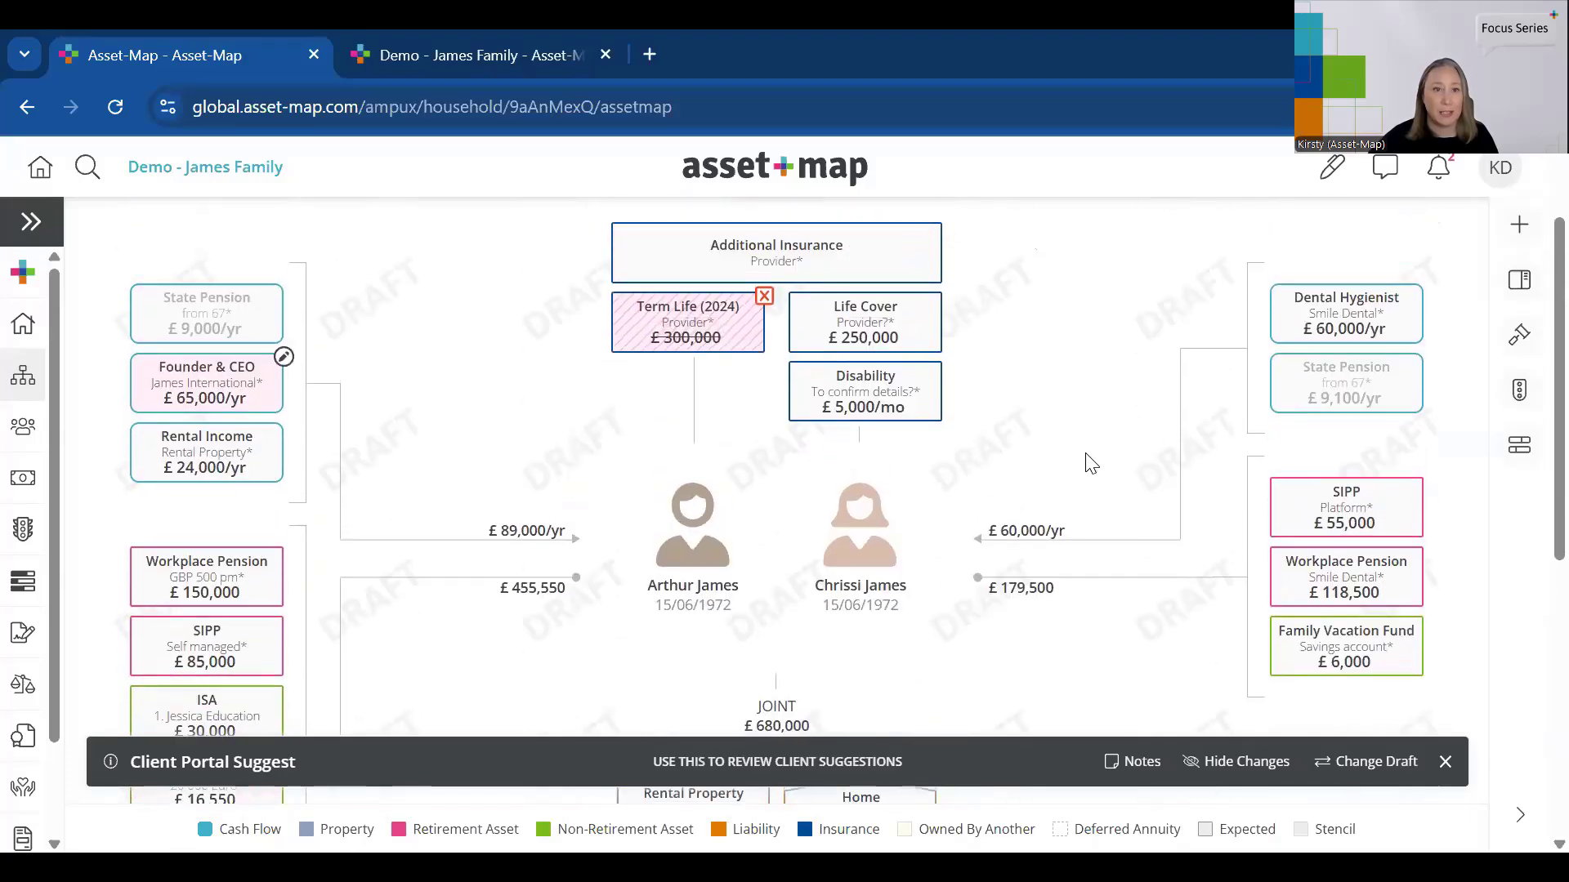
{"action": "left_click", "coordinate": [237, 388]}
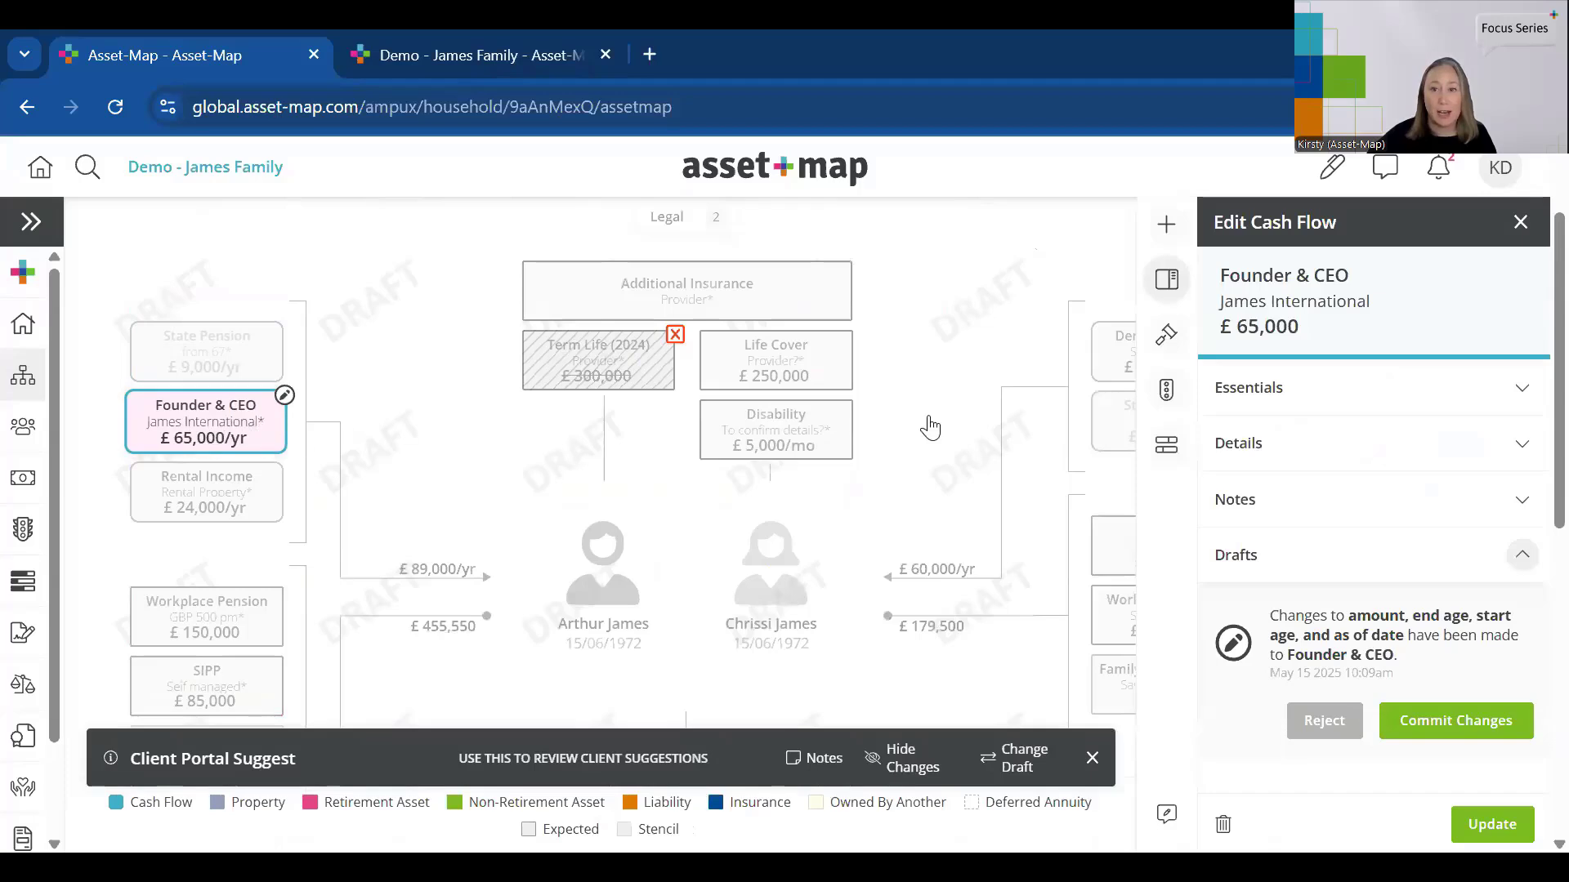
{"action": "left_click", "coordinate": [1434, 732]}
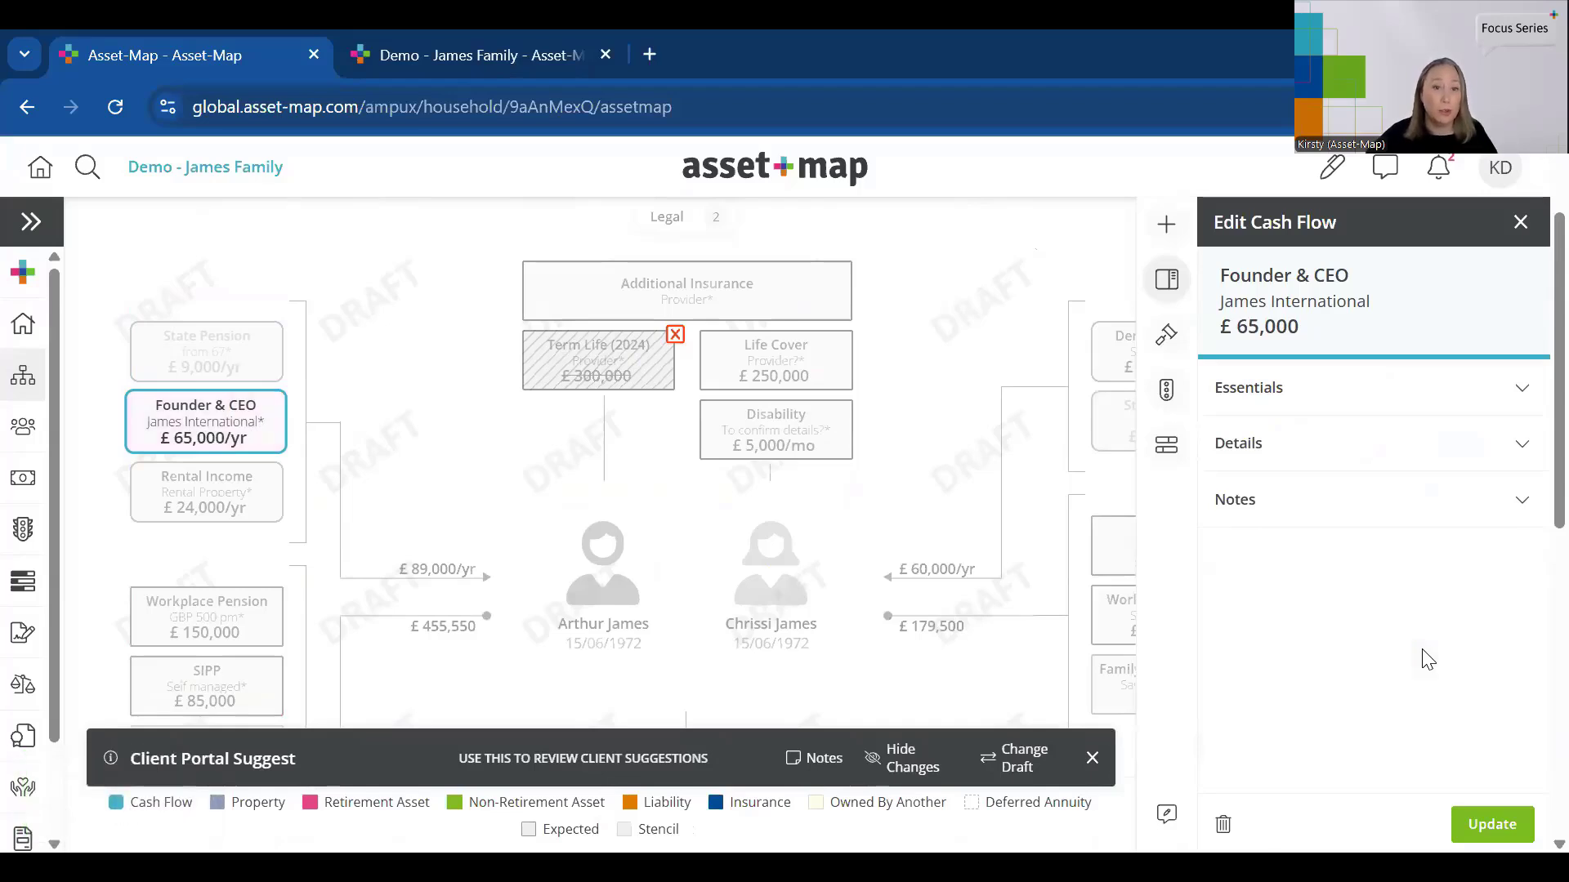
{"action": "left_click", "coordinate": [585, 359]}
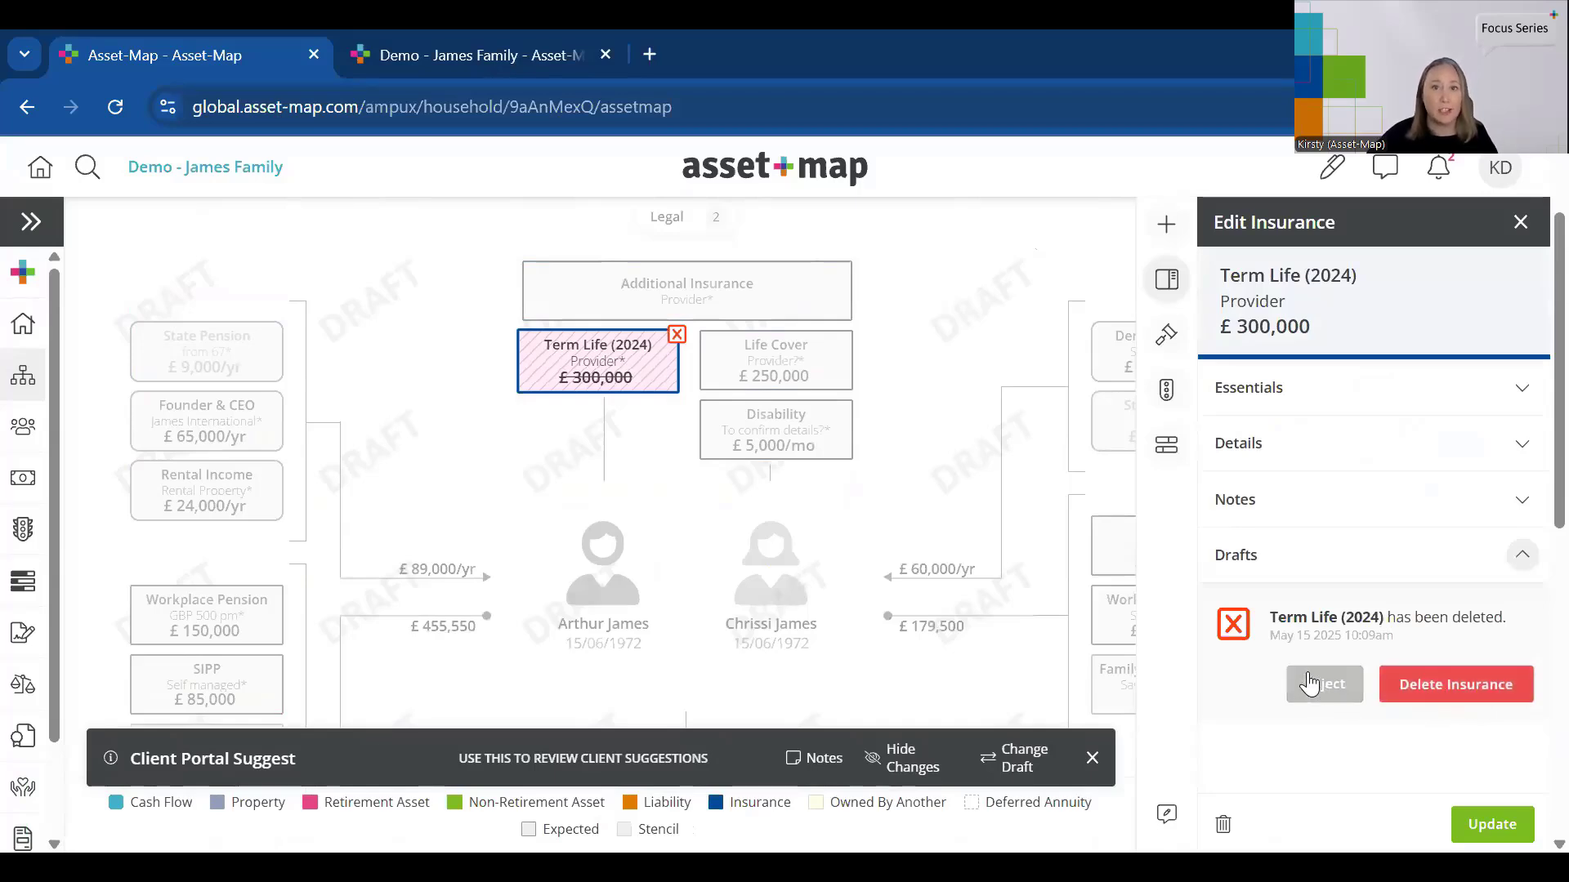
{"action": "left_click", "coordinate": [1446, 684]}
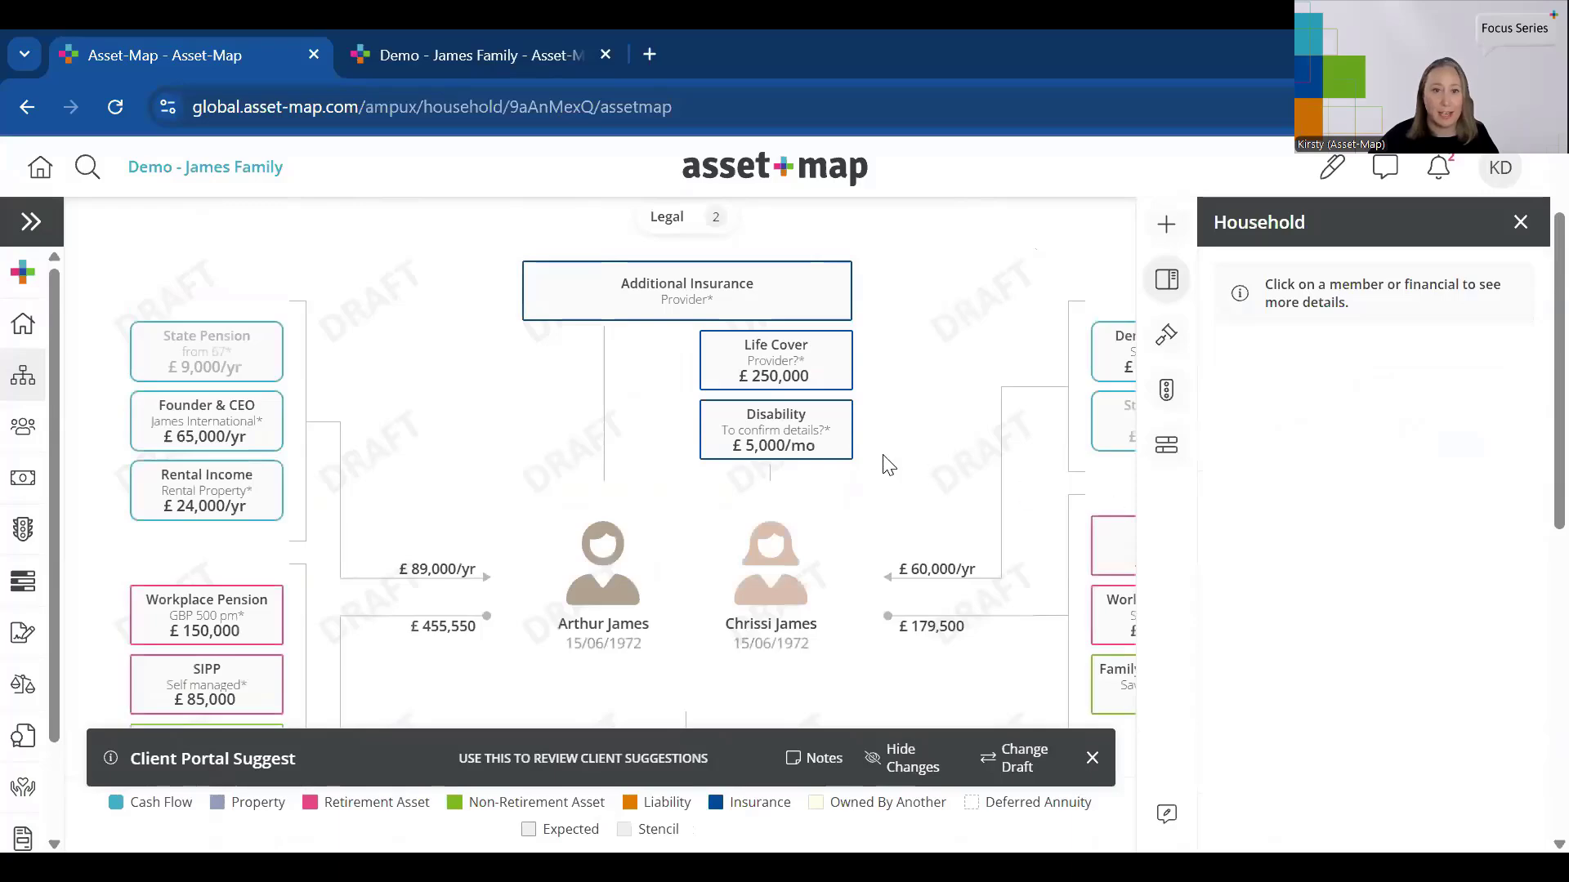
- Accept the suggested Savings asset of £20,000 and exit the Client Portal Suggest draft
{"action": "scroll", "coordinate": [735, 461], "scroll_direction": "down", "scroll_amount": 2}
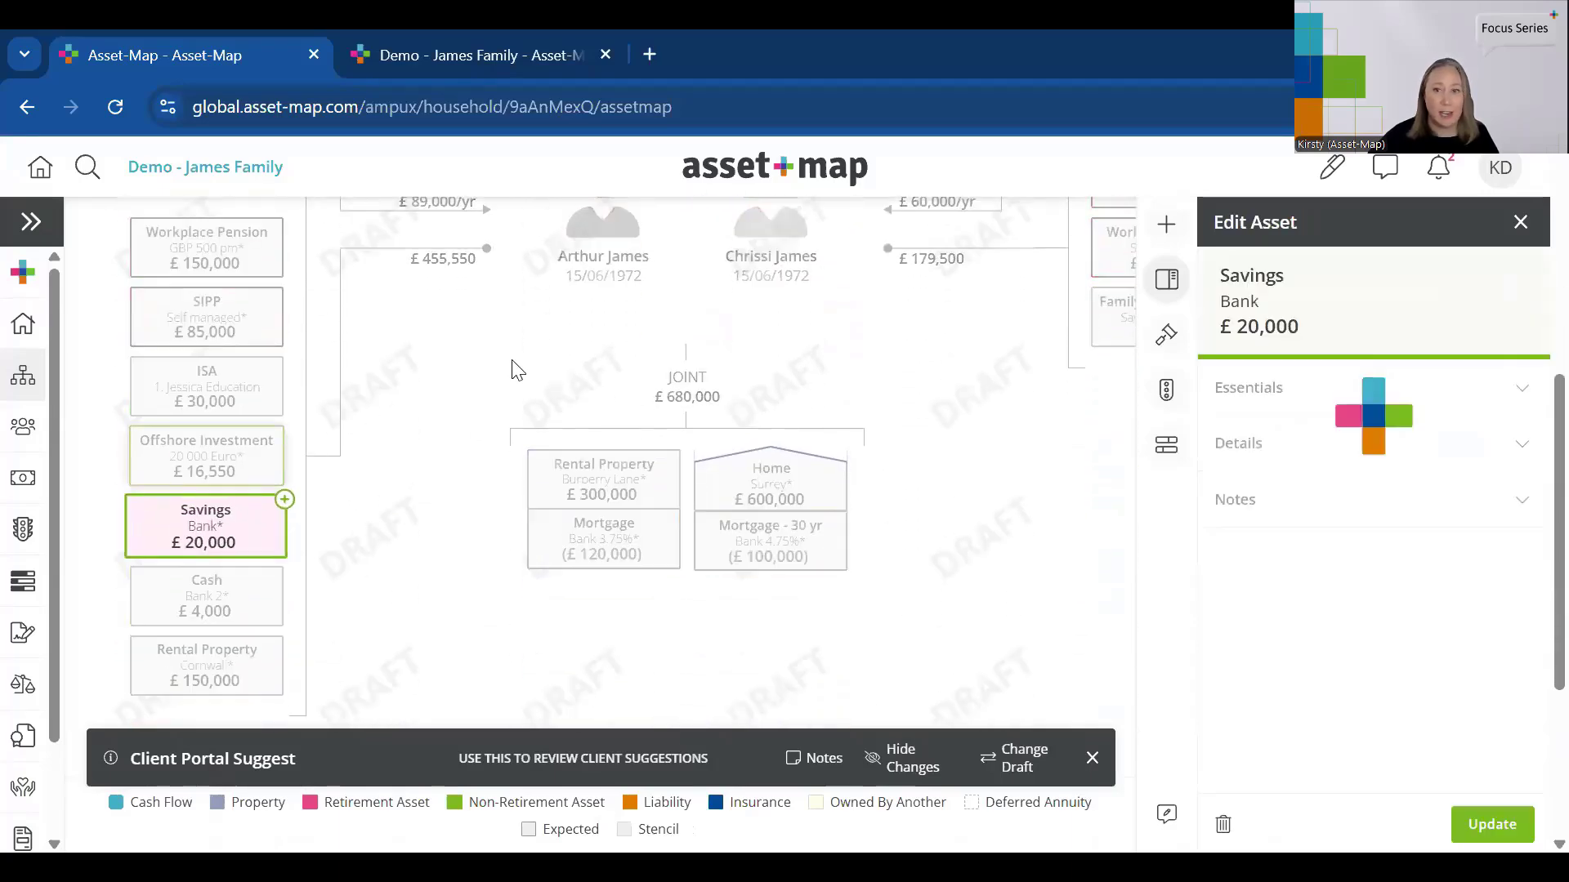
{"action": "left_click", "coordinate": [1442, 701]}
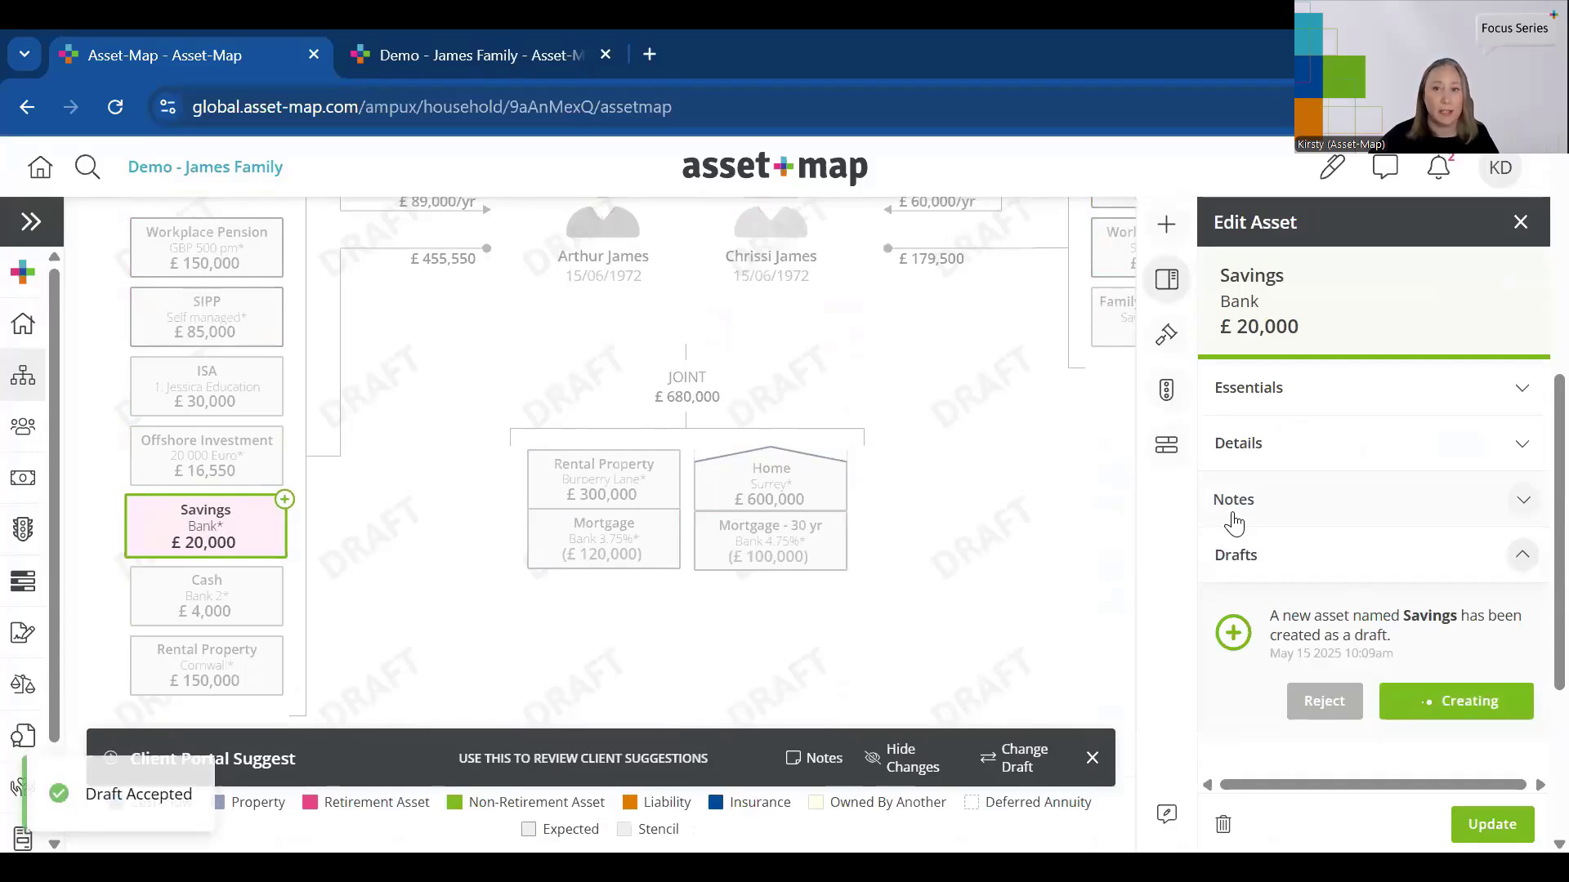
{"action": "left_click", "coordinate": [1520, 222]}
{"action": "scroll", "coordinate": [1144, 509], "scroll_direction": "up", "scroll_amount": 3}
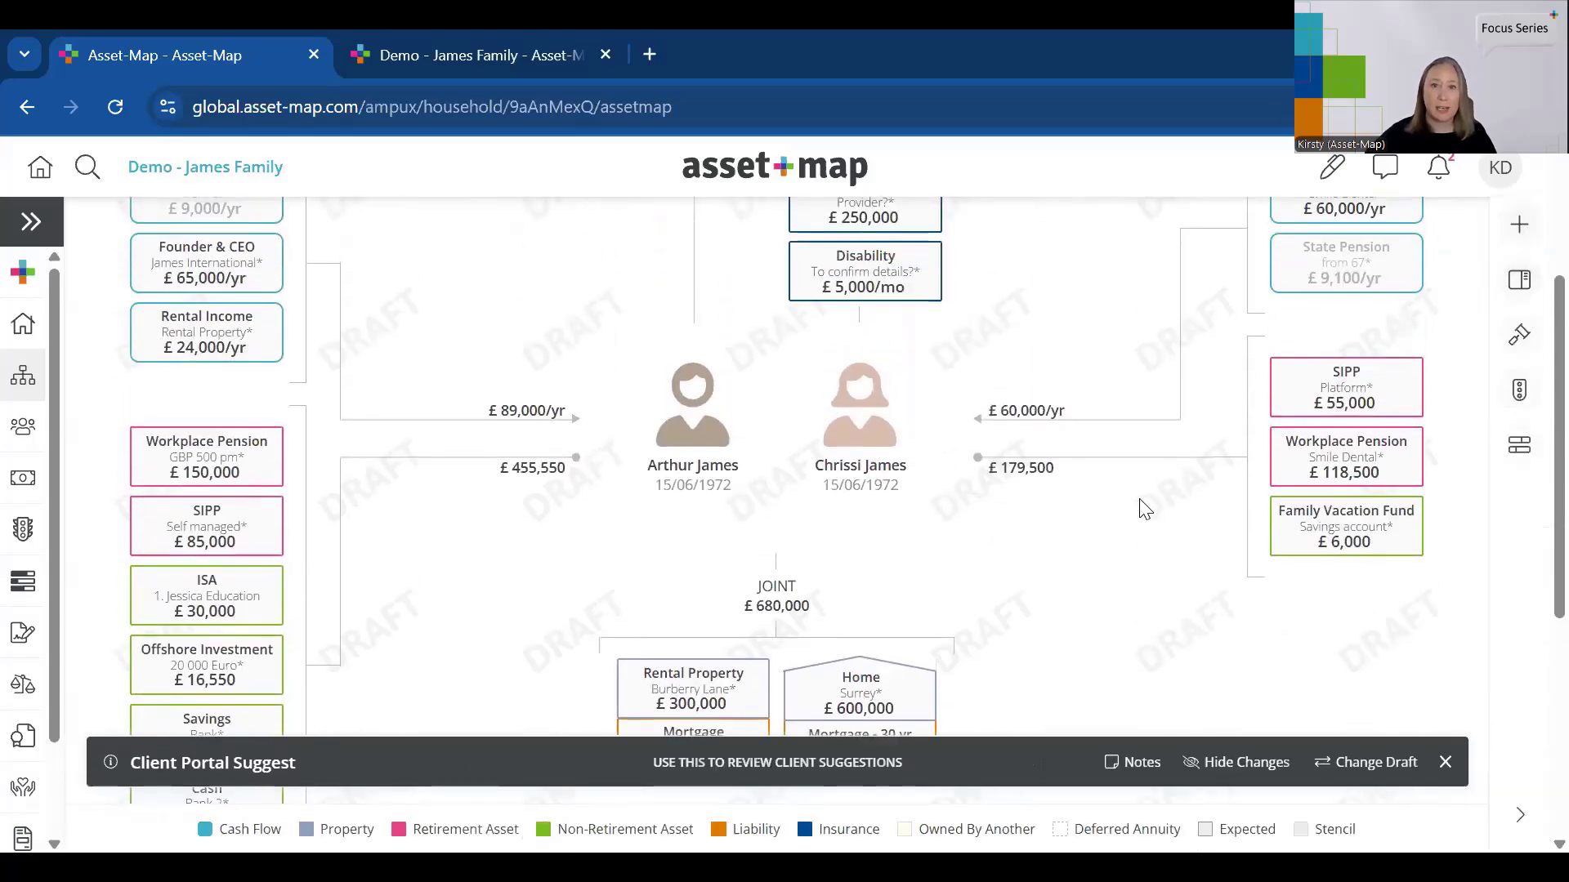
{"action": "scroll", "coordinate": [1149, 501], "scroll_direction": "down", "scroll_amount": 2}
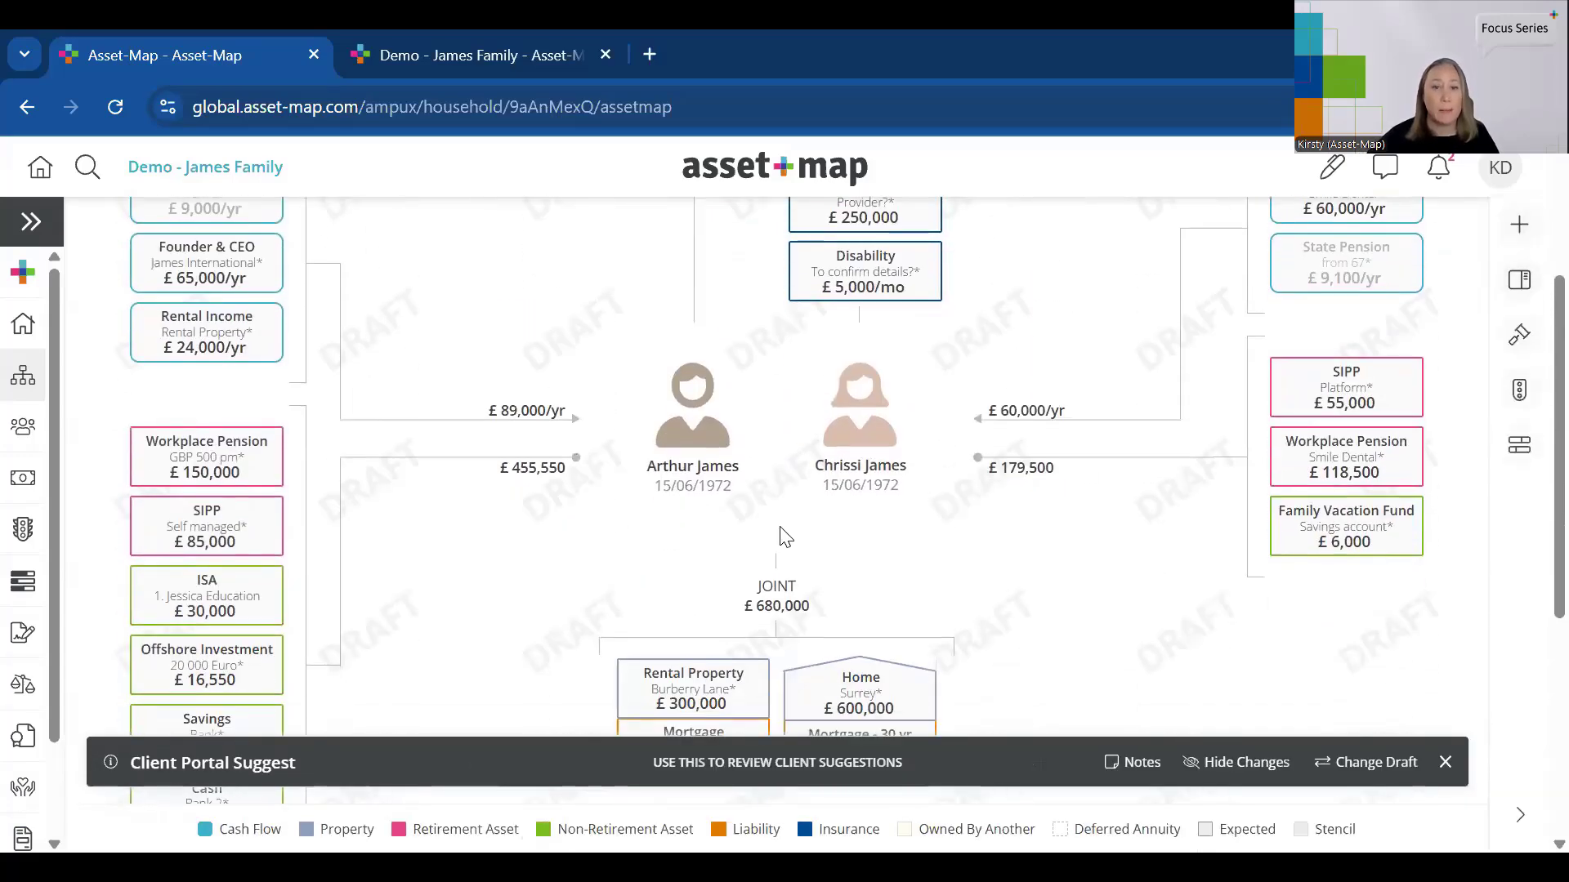
{"action": "left_click", "coordinate": [1445, 762]}
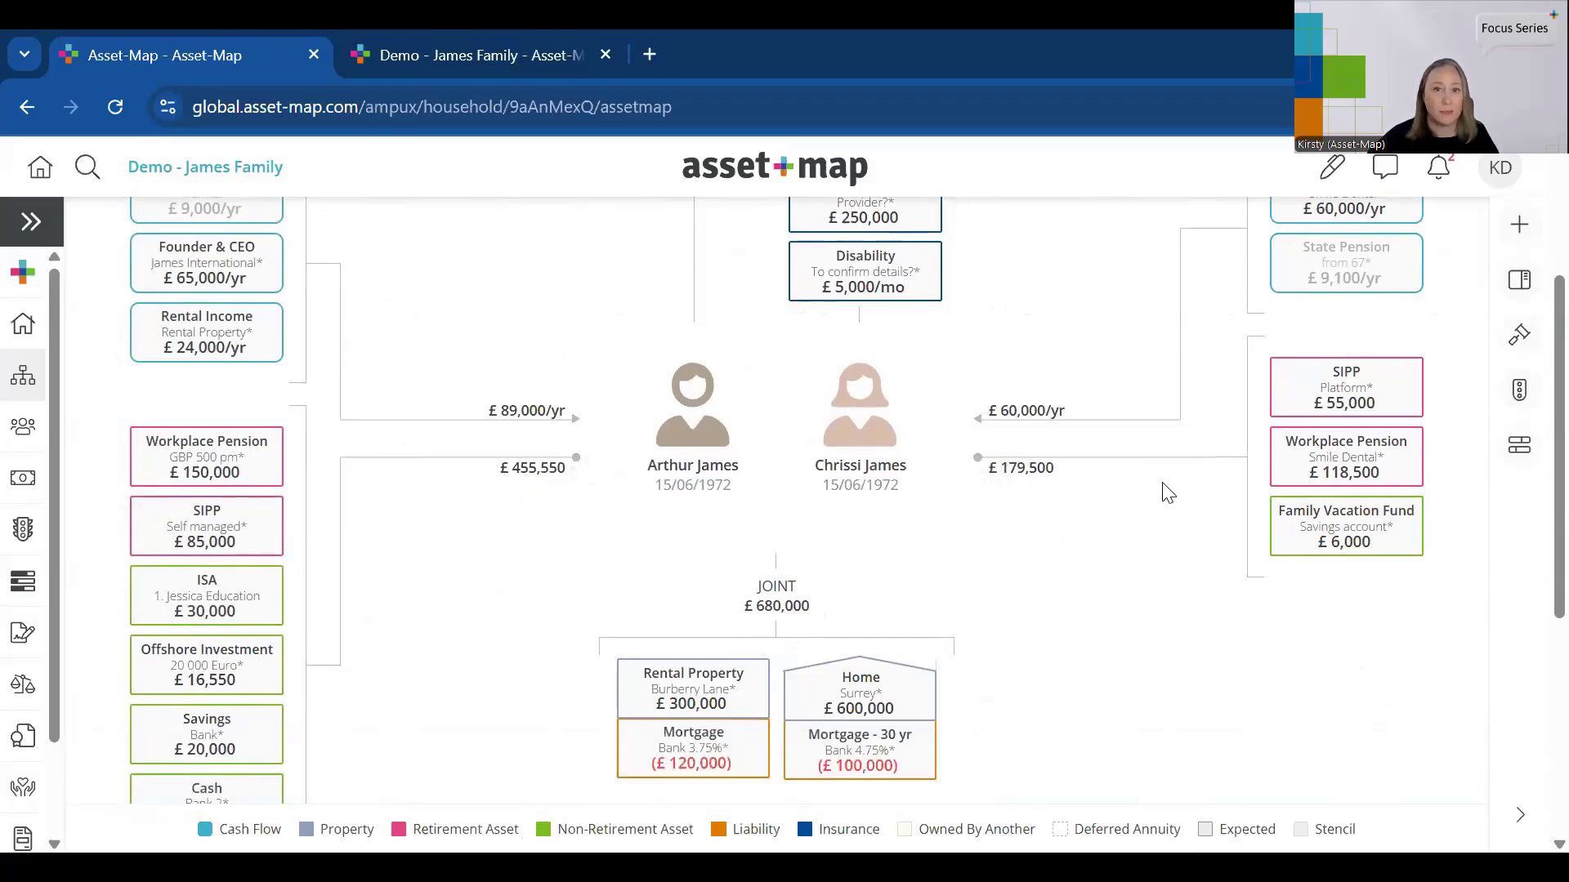
- Refresh the client portal's Asset-Map and check the accepted cash flow, insurance and Savings changes
{"action": "left_click", "coordinate": [417, 51]}
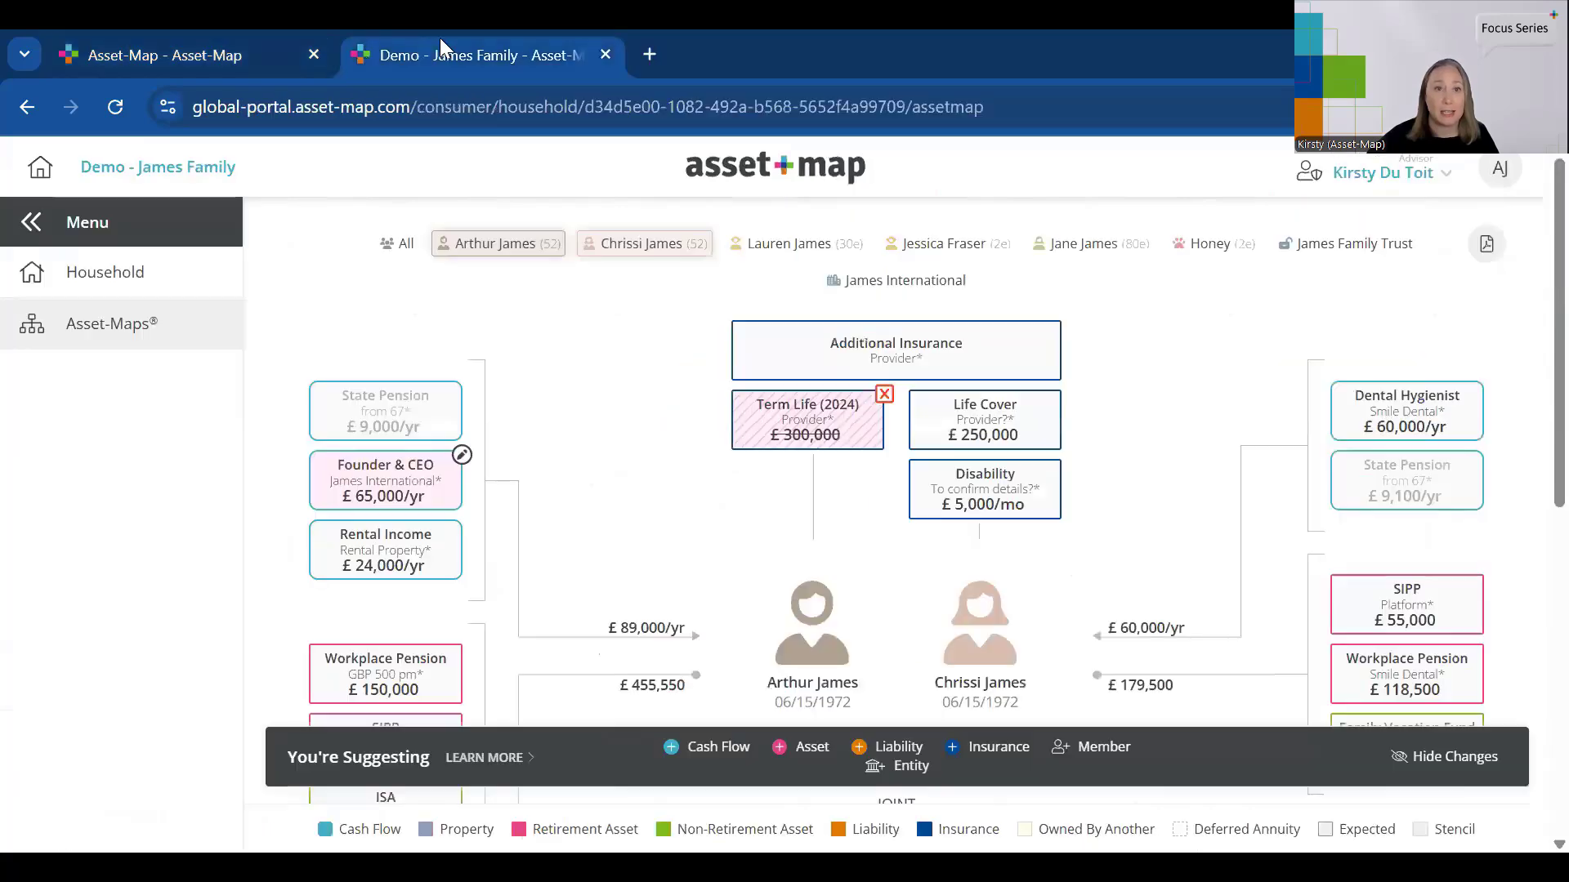
{"action": "left_click", "coordinate": [115, 107]}
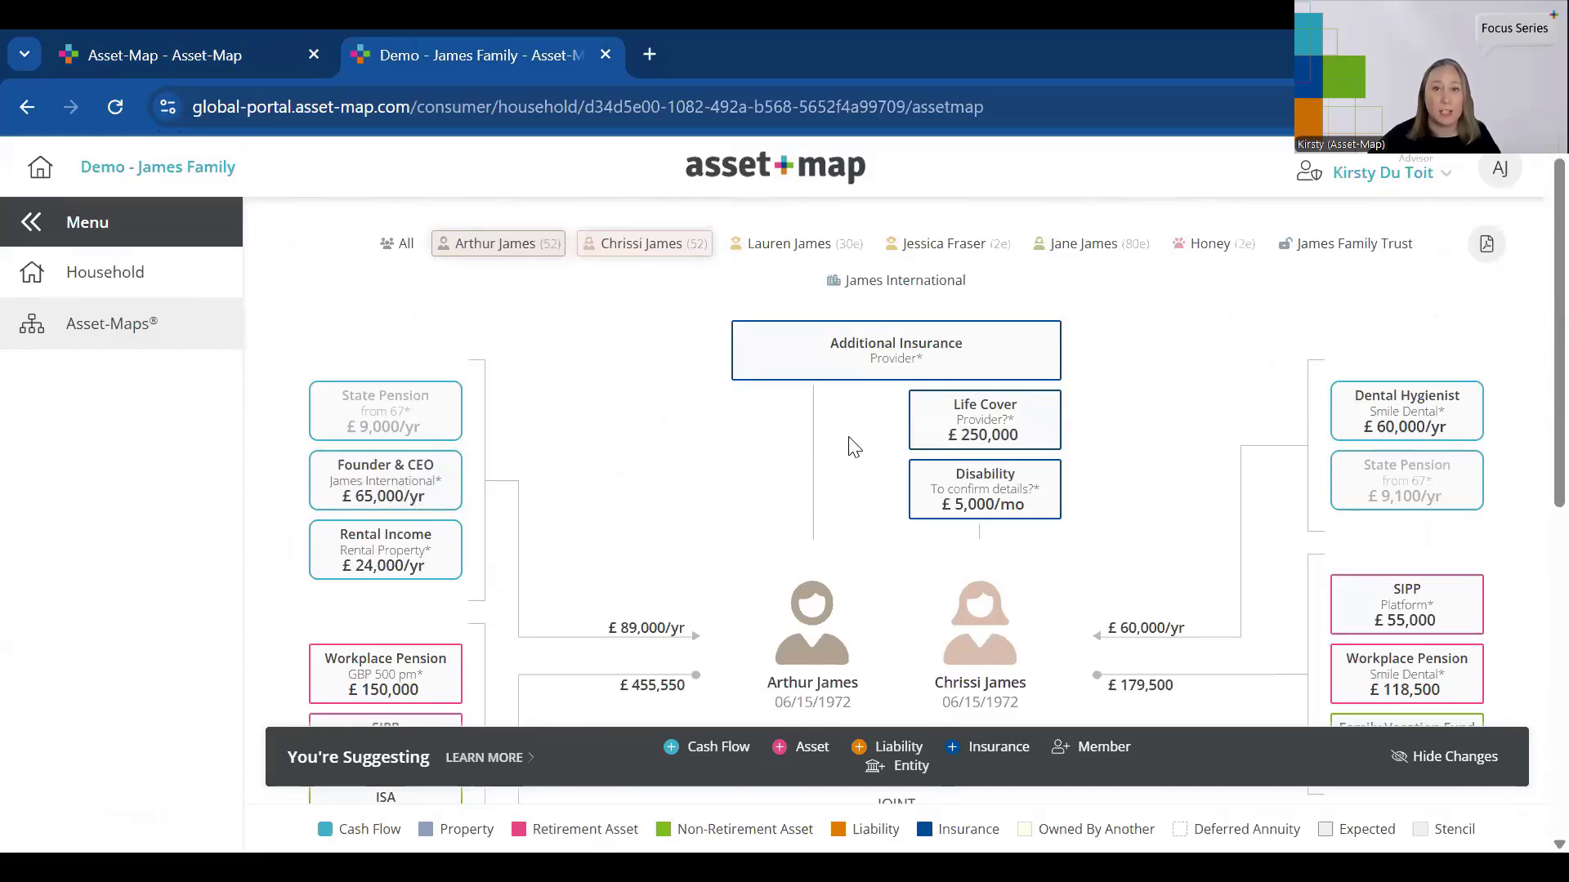
{"action": "scroll", "coordinate": [763, 448], "scroll_direction": "down", "scroll_amount": 6}
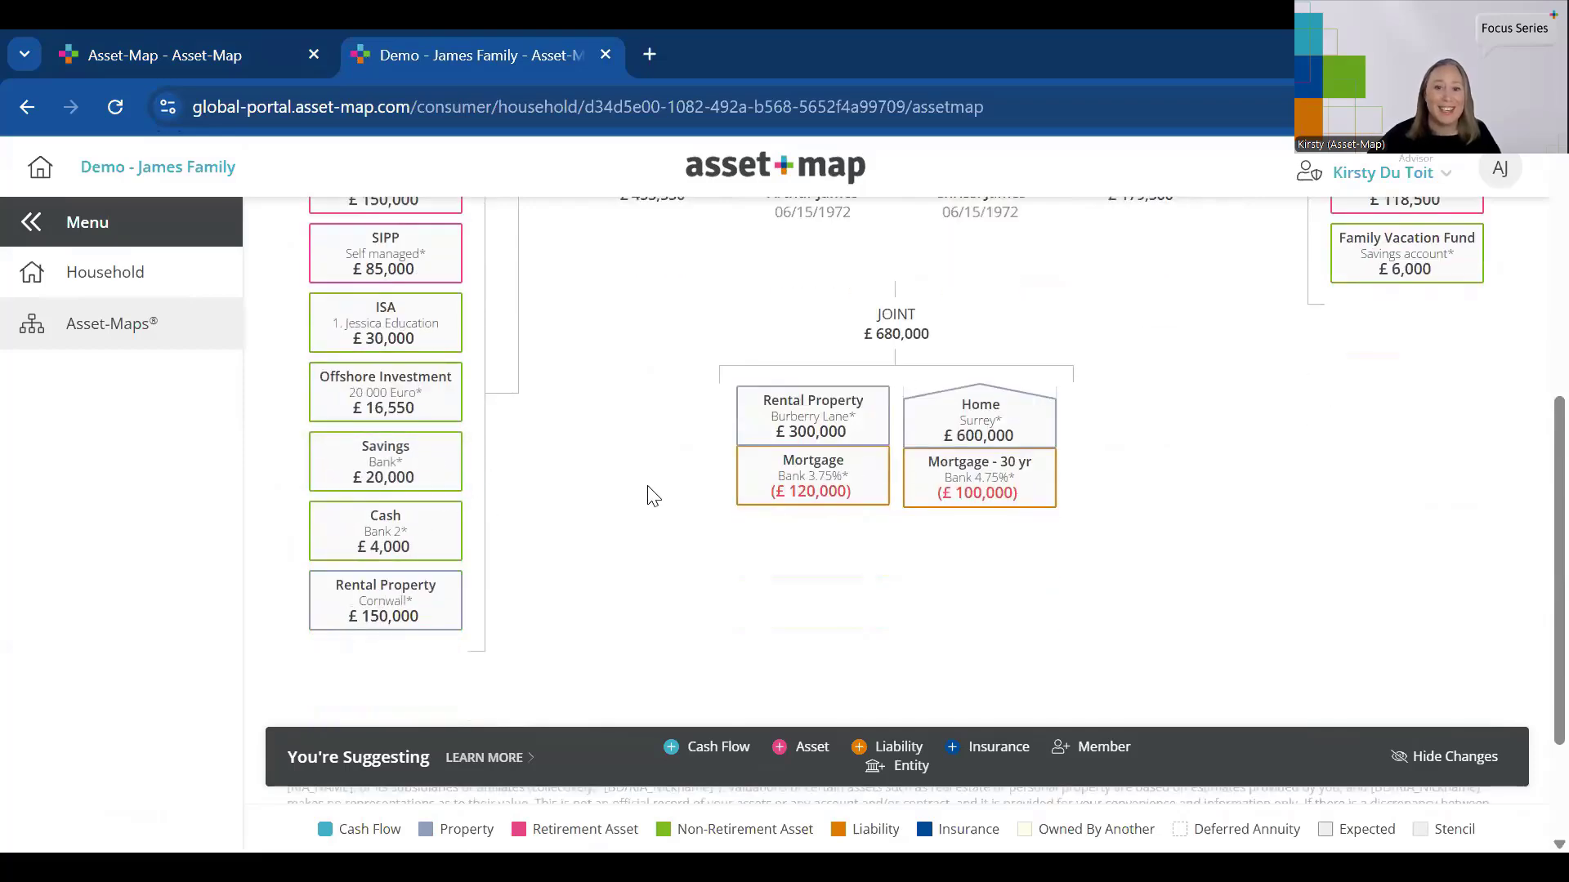
{"action": "scroll", "coordinate": [644, 493], "scroll_direction": "up", "scroll_amount": 5}
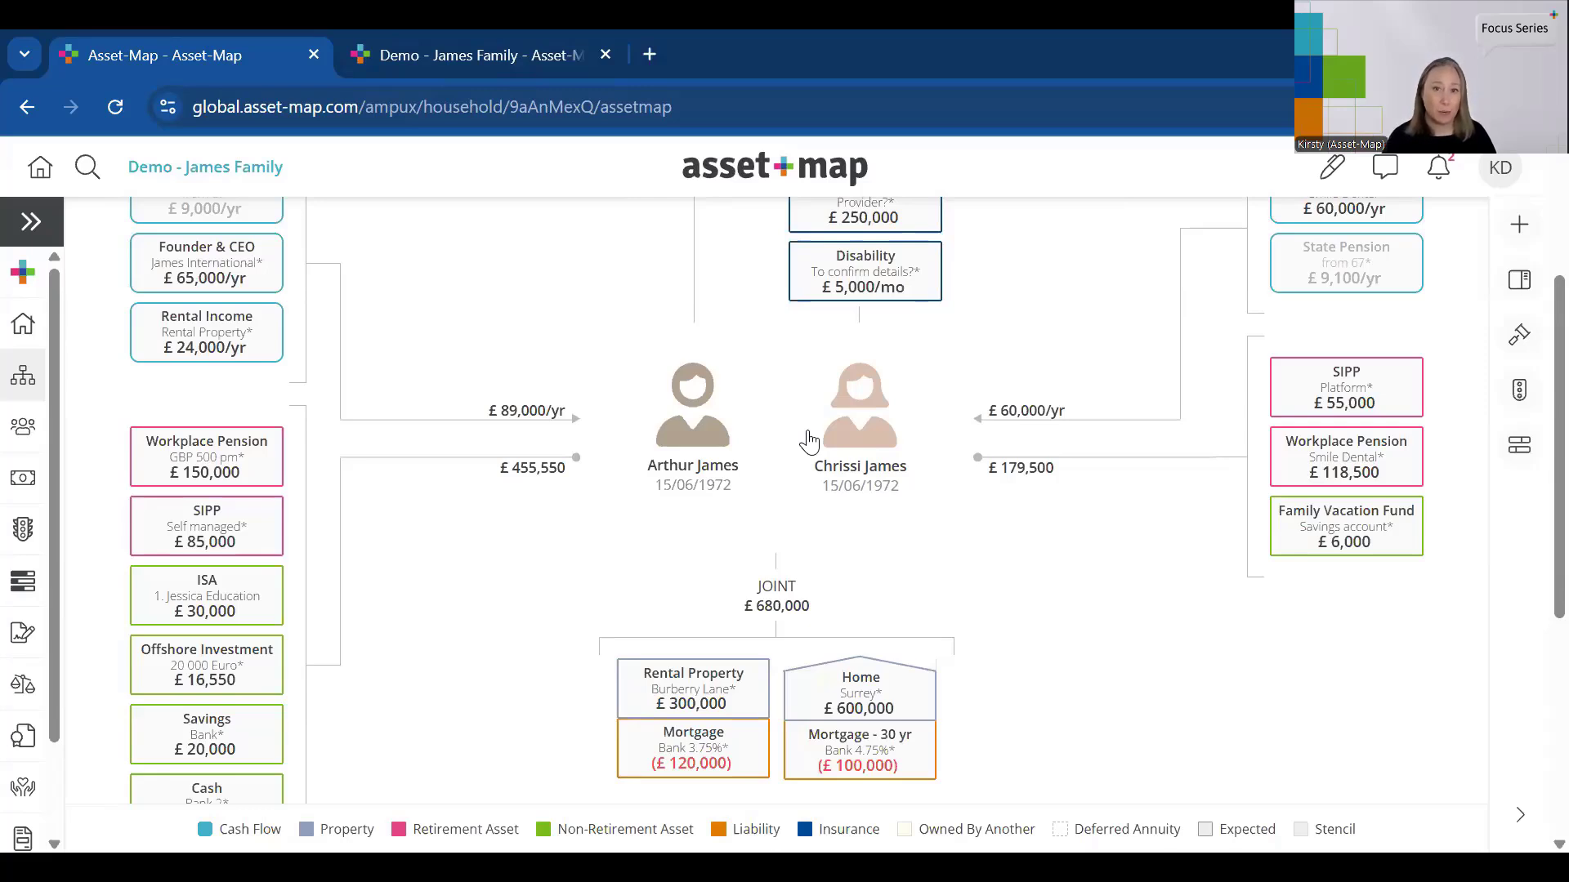
- Return to the advisor's view and open the demo household's Client Portal access settings
{"action": "scroll", "coordinate": [895, 478], "scroll_direction": "up", "scroll_amount": 2}
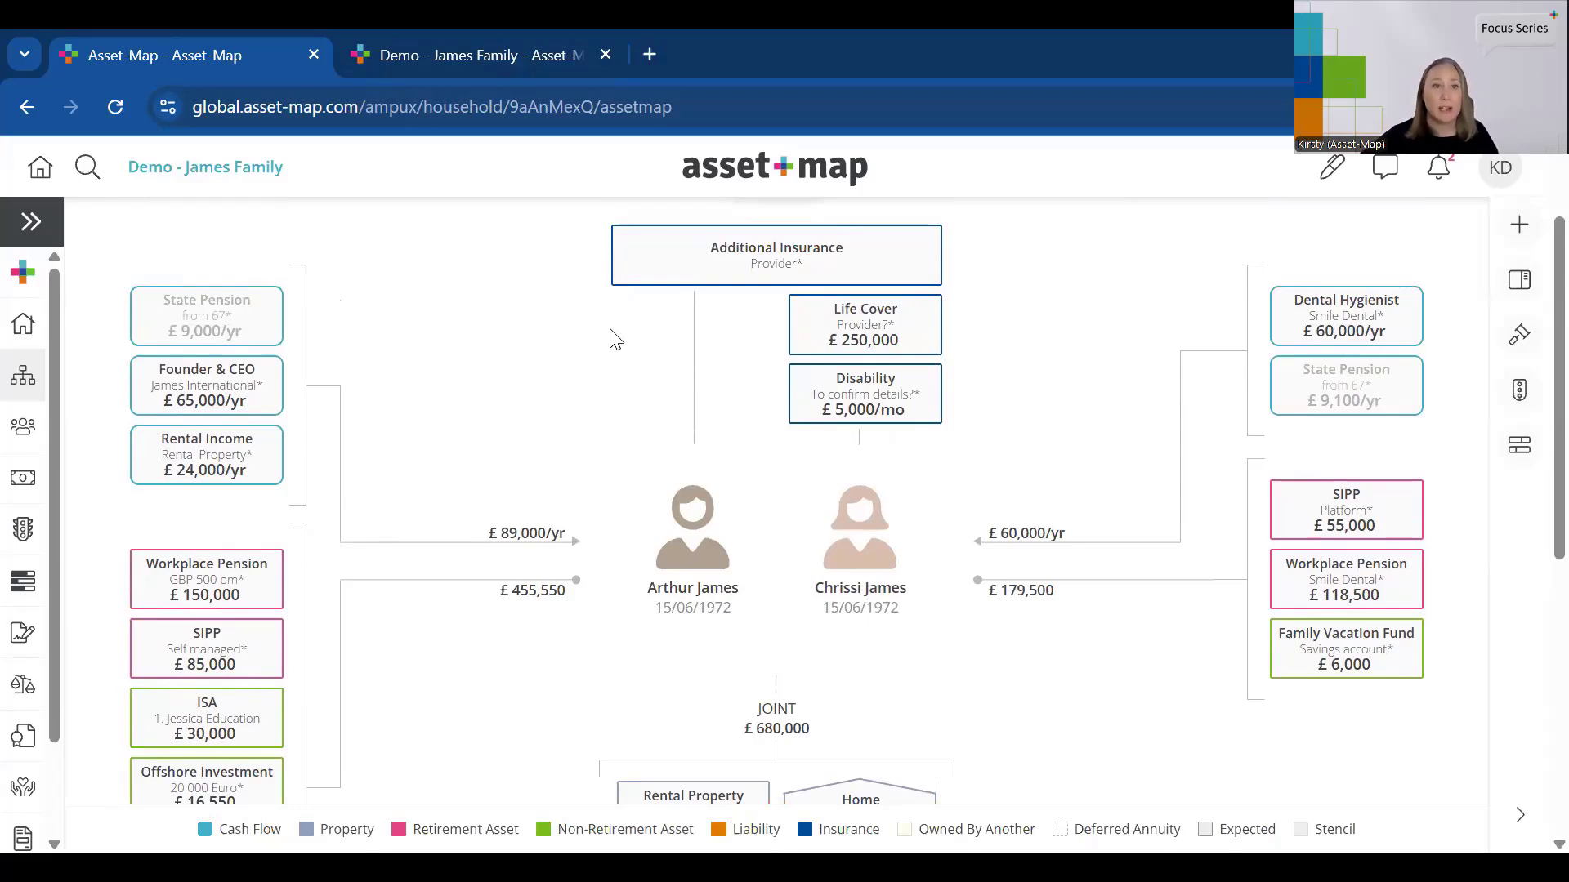
{"action": "left_click", "coordinate": [215, 177]}
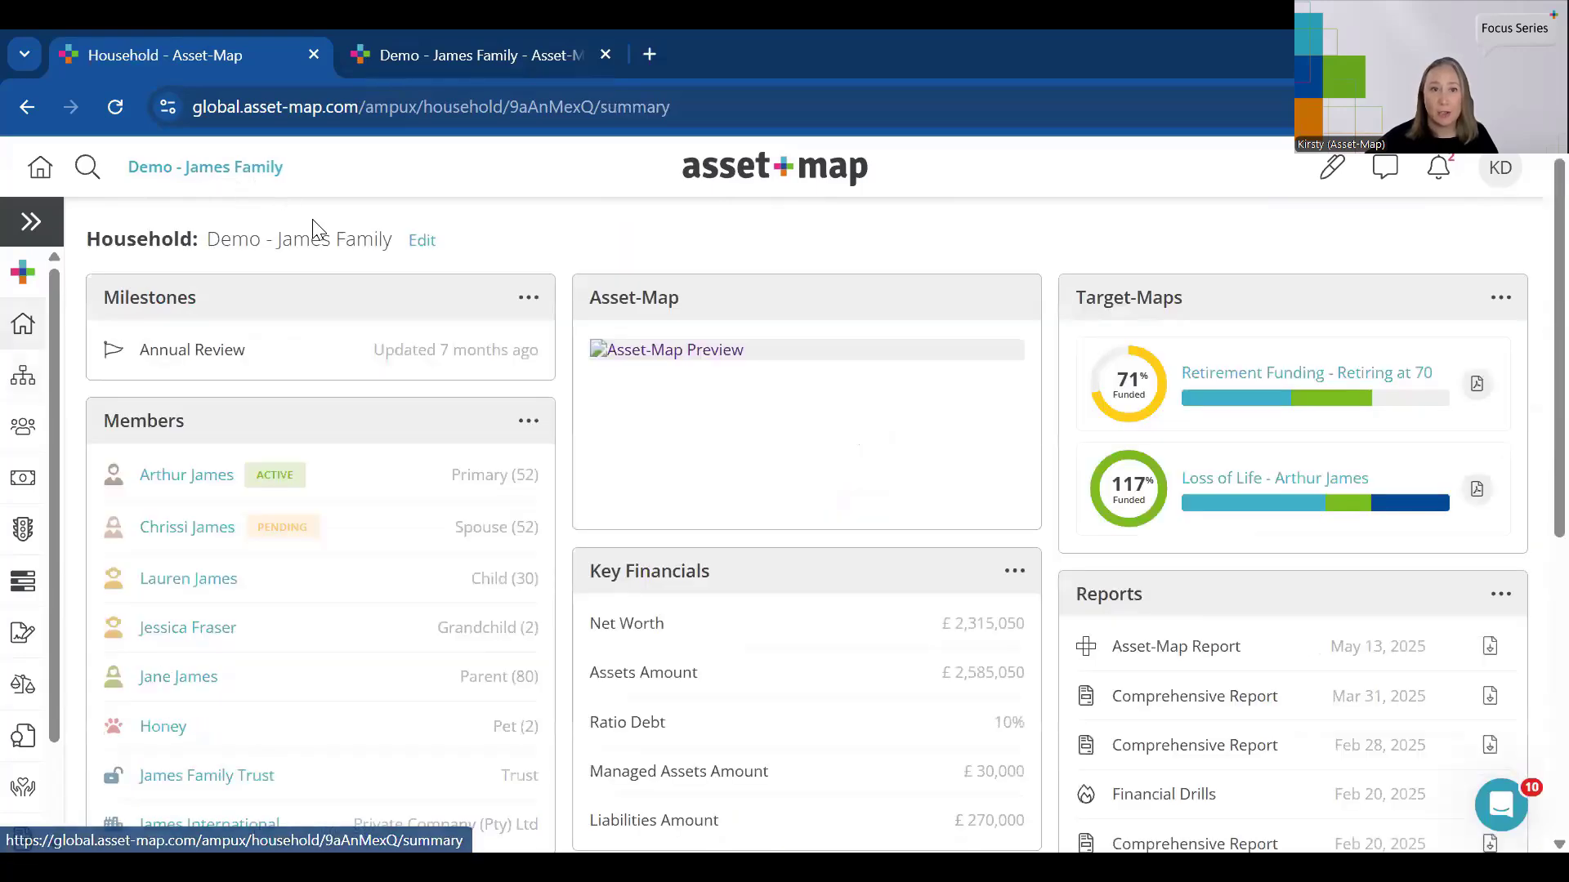
{"action": "left_click", "coordinate": [434, 251]}
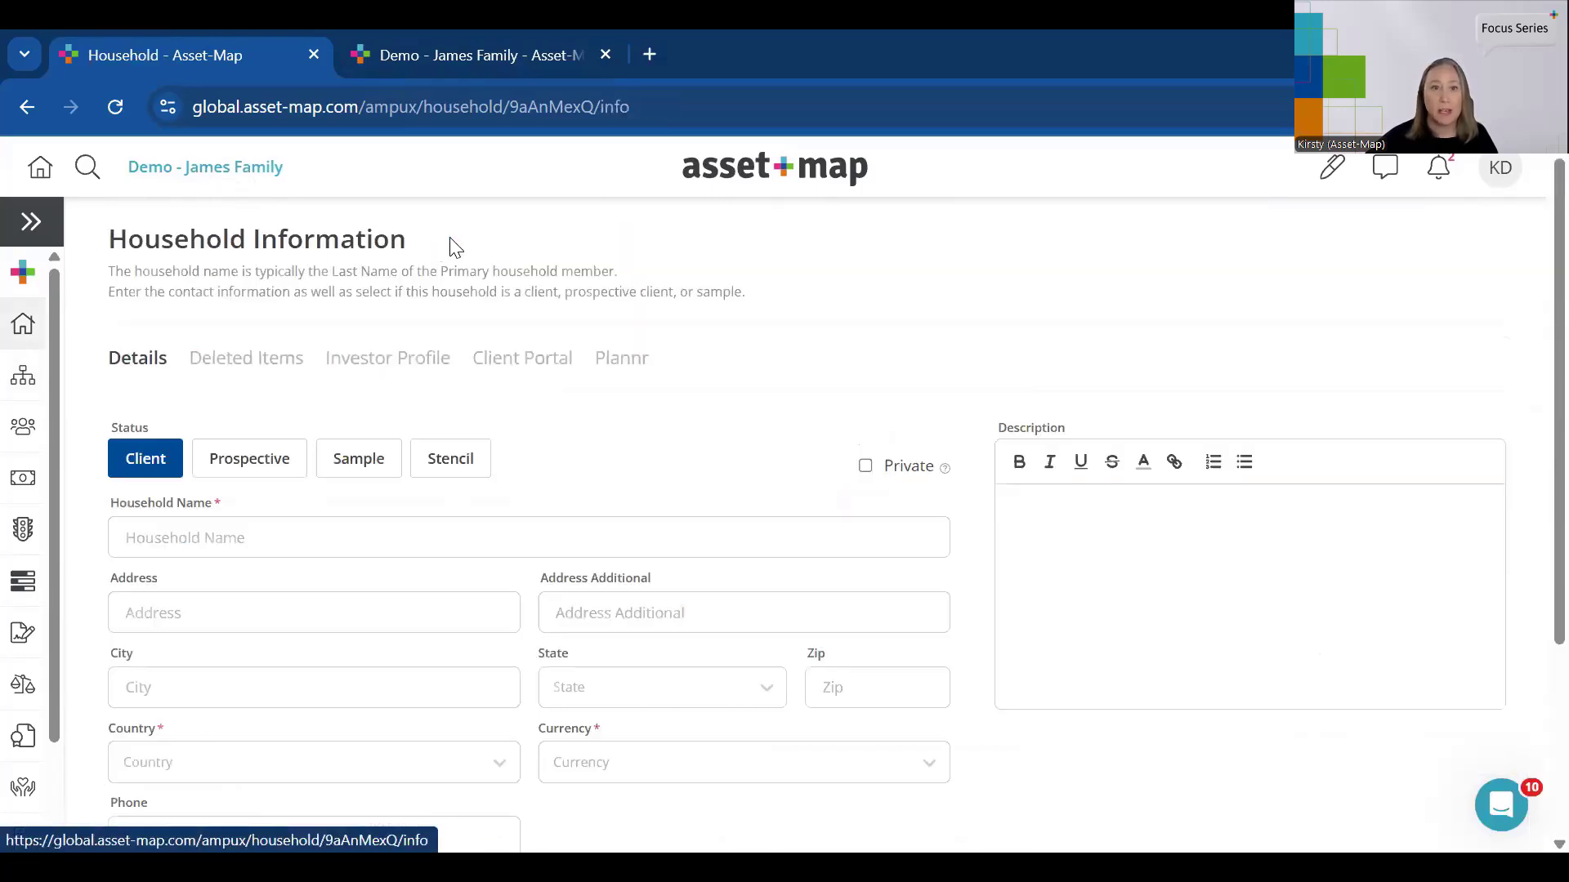
{"action": "left_click", "coordinate": [542, 374]}
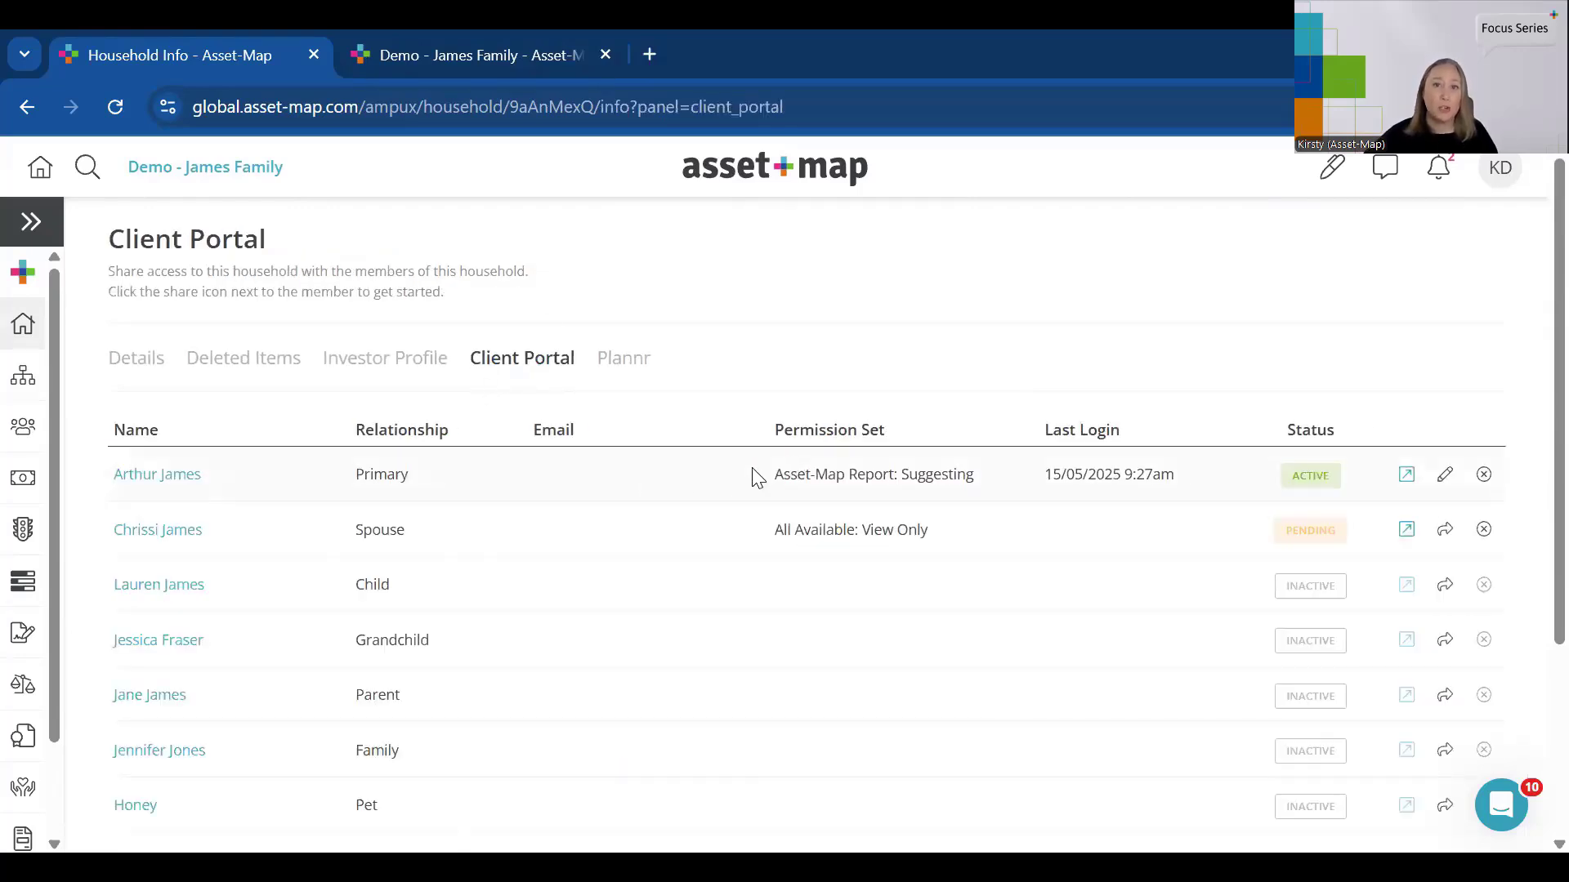
- Examine each household member's portal status, permission set and last login in the Client Portal list
{"action": "scroll", "coordinate": [753, 476], "scroll_direction": "down", "scroll_amount": 2}
{"action": "scroll", "coordinate": [730, 587], "scroll_direction": "up", "scroll_amount": 2}
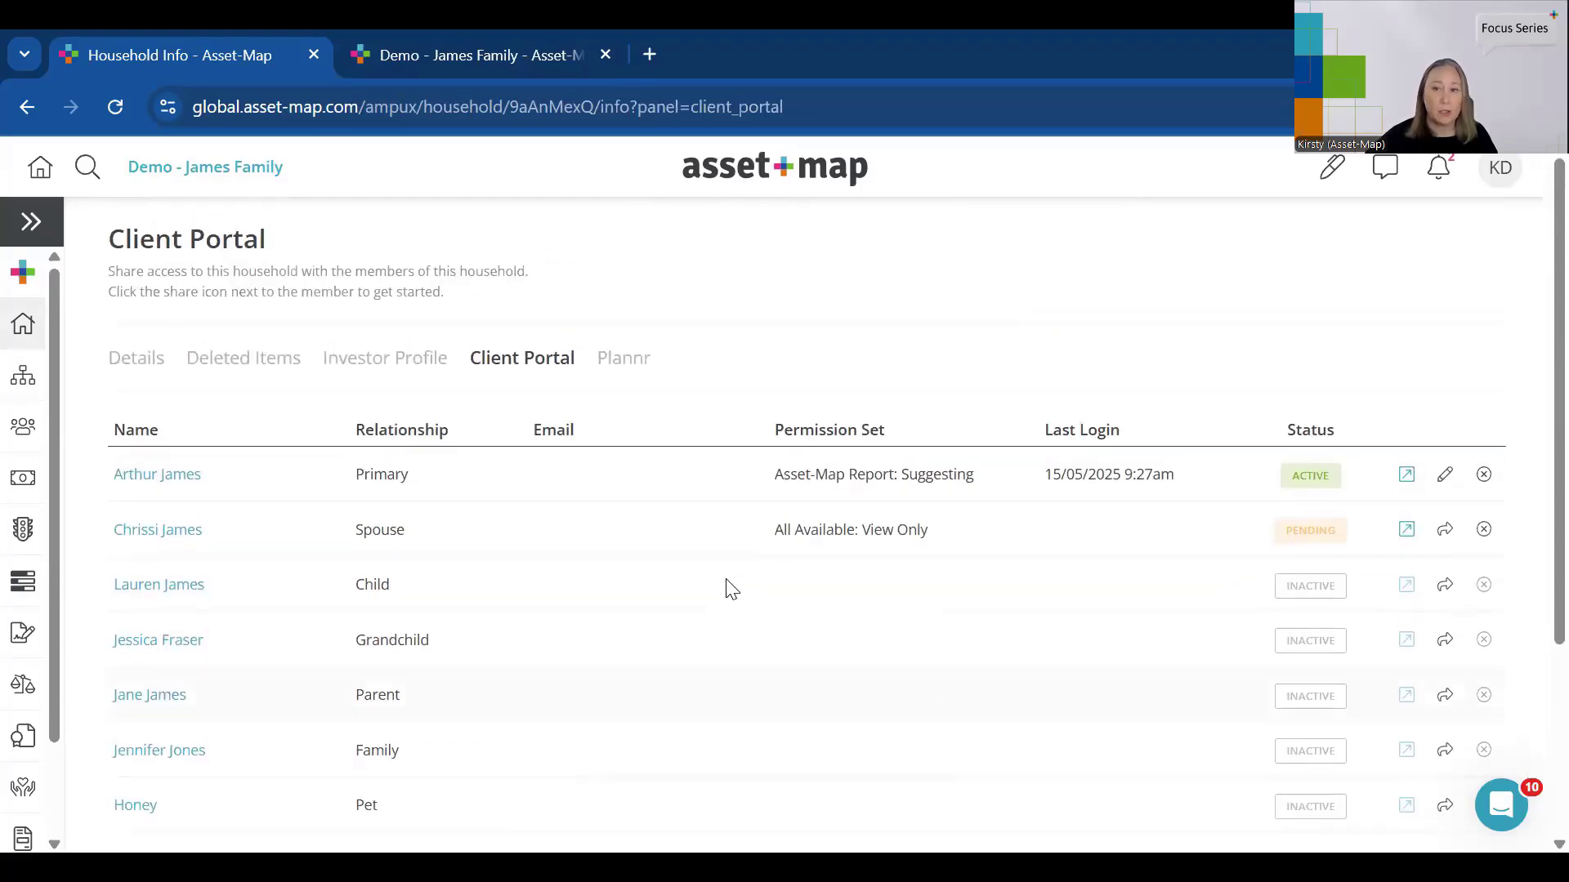
{"action": "left_click_drag", "start_coordinate": [1289, 437], "coordinate": [1347, 441]}
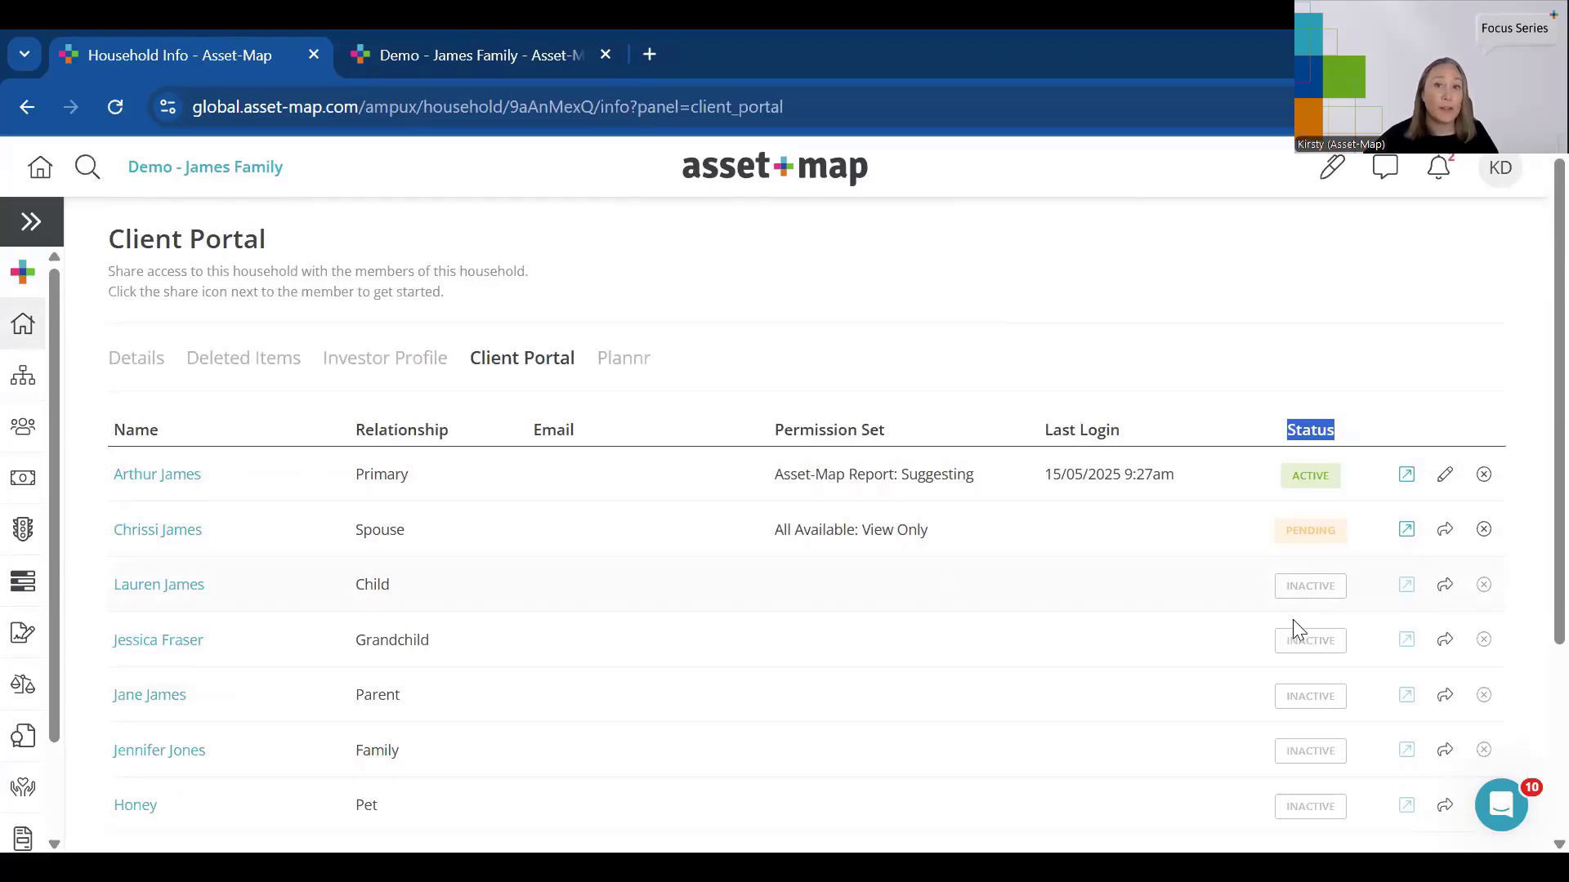
{"action": "scroll", "coordinate": [1320, 619], "scroll_direction": "down", "scroll_amount": 2}
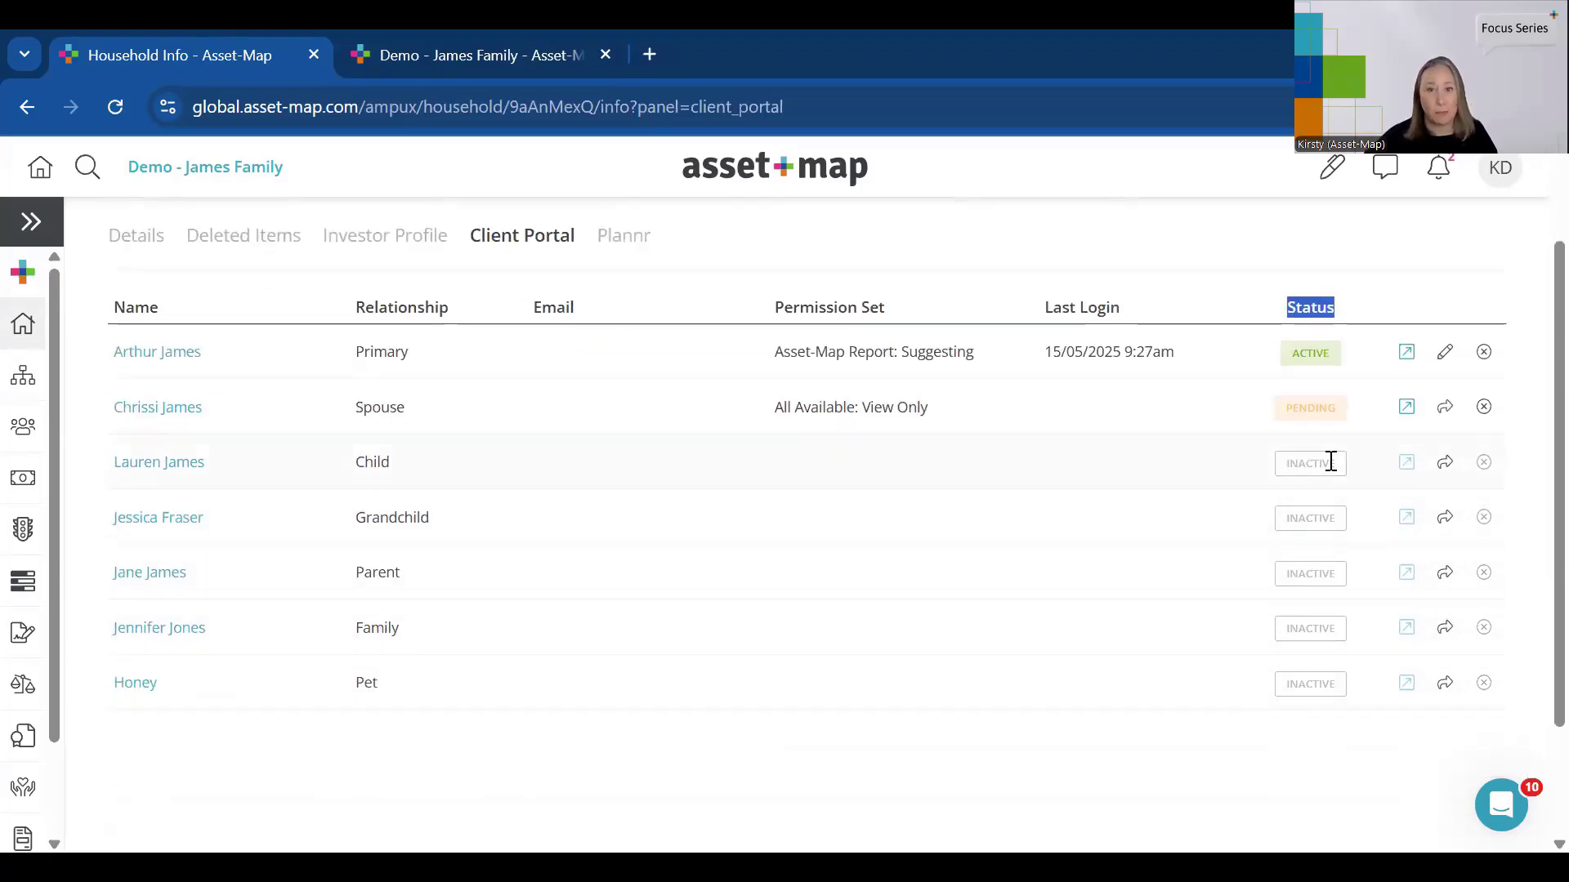
{"action": "scroll", "coordinate": [1331, 458], "scroll_direction": "up", "scroll_amount": 2}
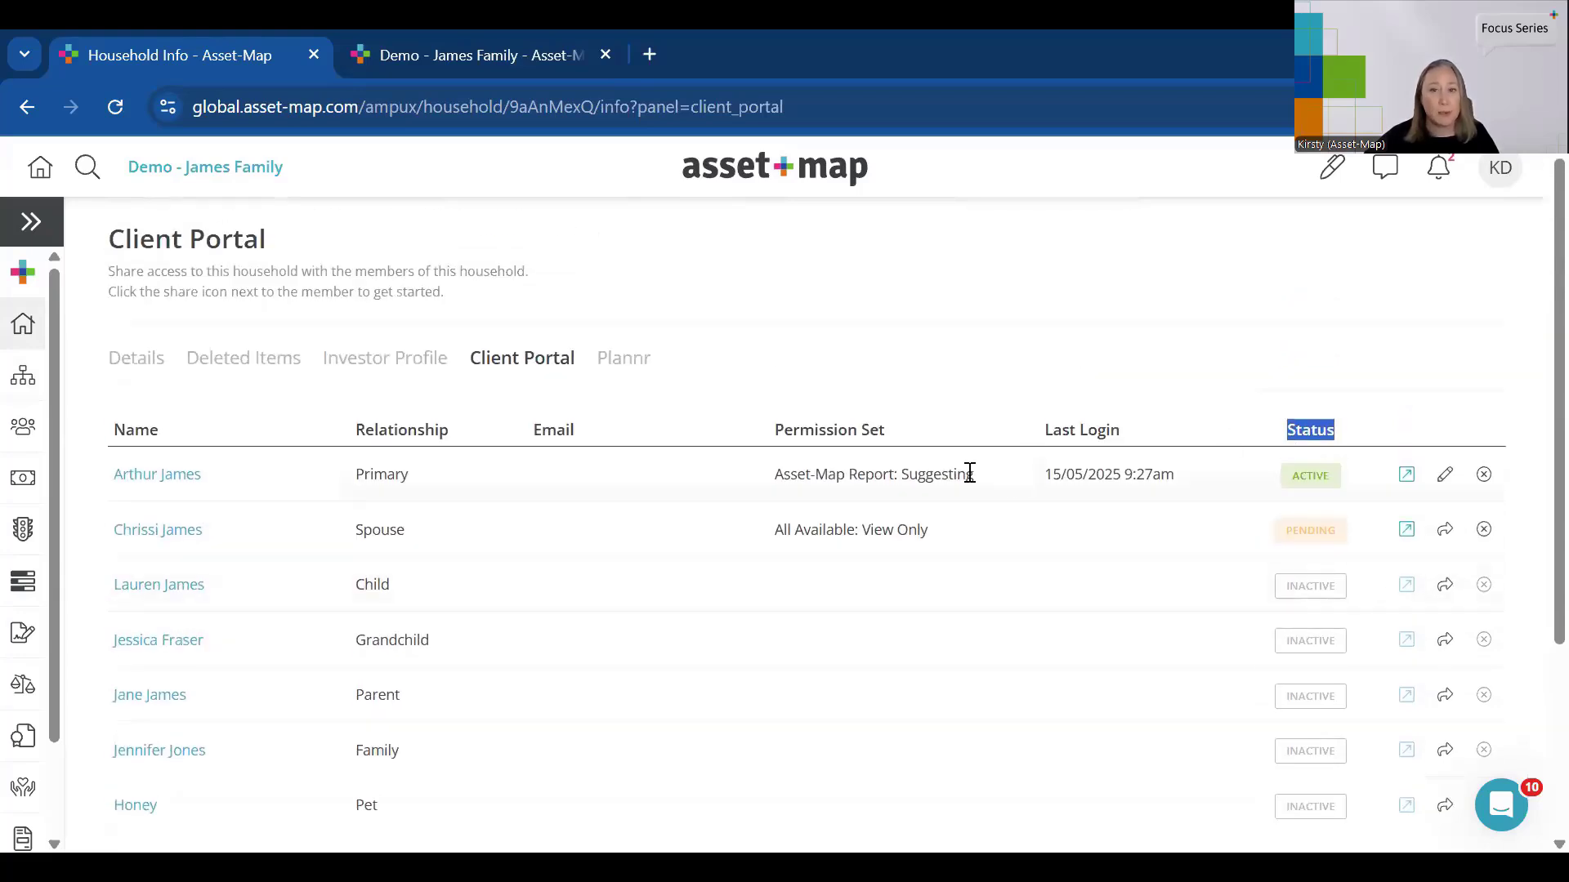
{"action": "left_click_drag", "start_coordinate": [972, 474], "coordinate": [952, 536]}
{"action": "left_click", "coordinate": [958, 539]}
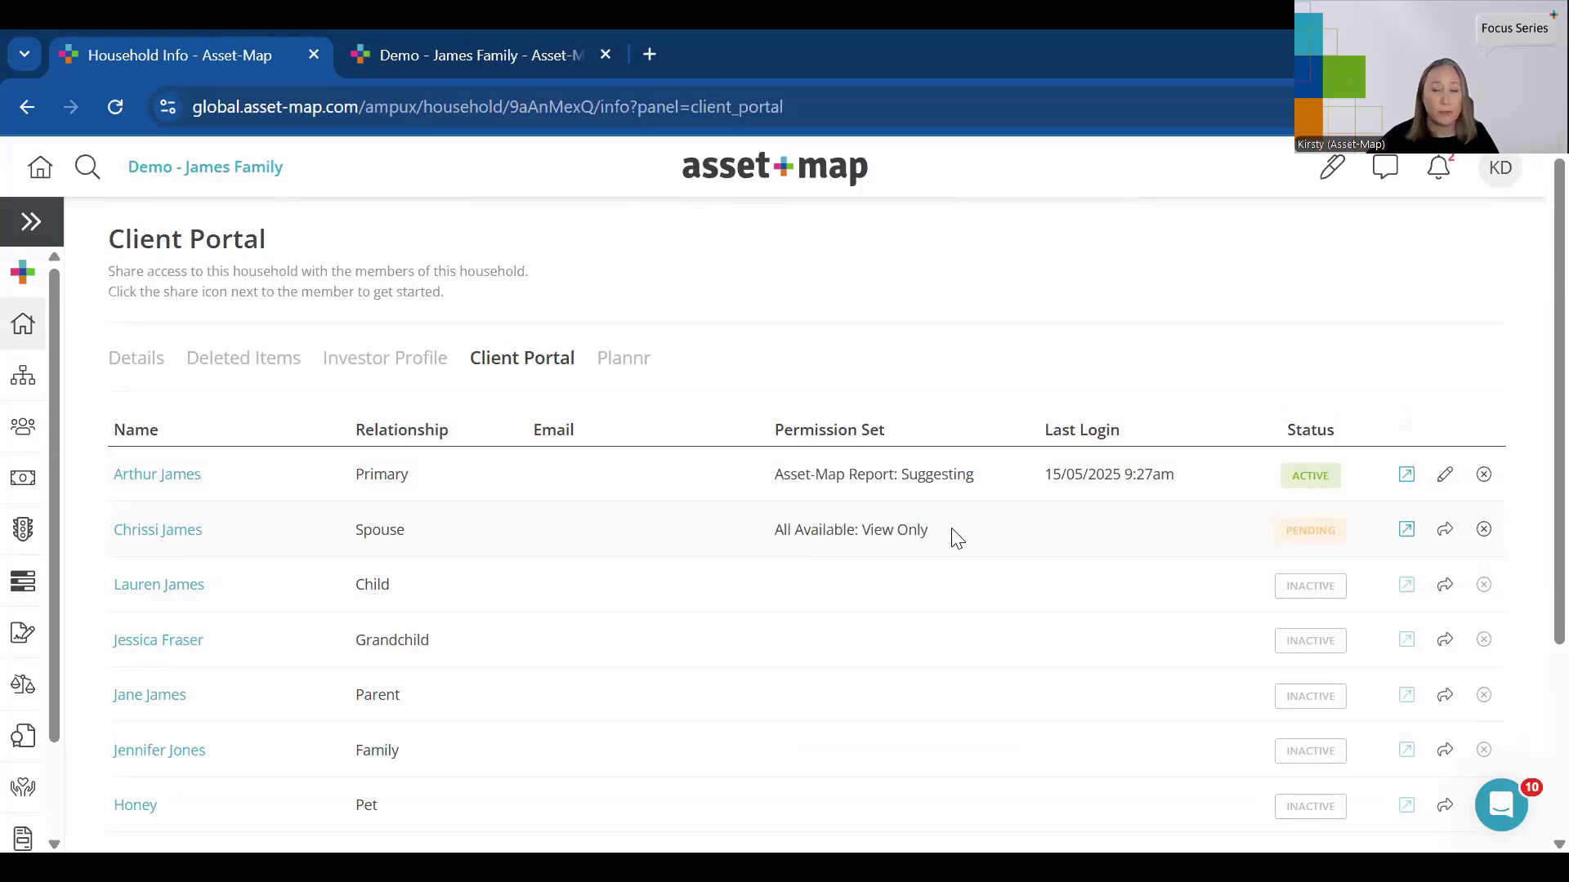
{"action": "left_click_drag", "start_coordinate": [1209, 483], "coordinate": [1048, 483]}
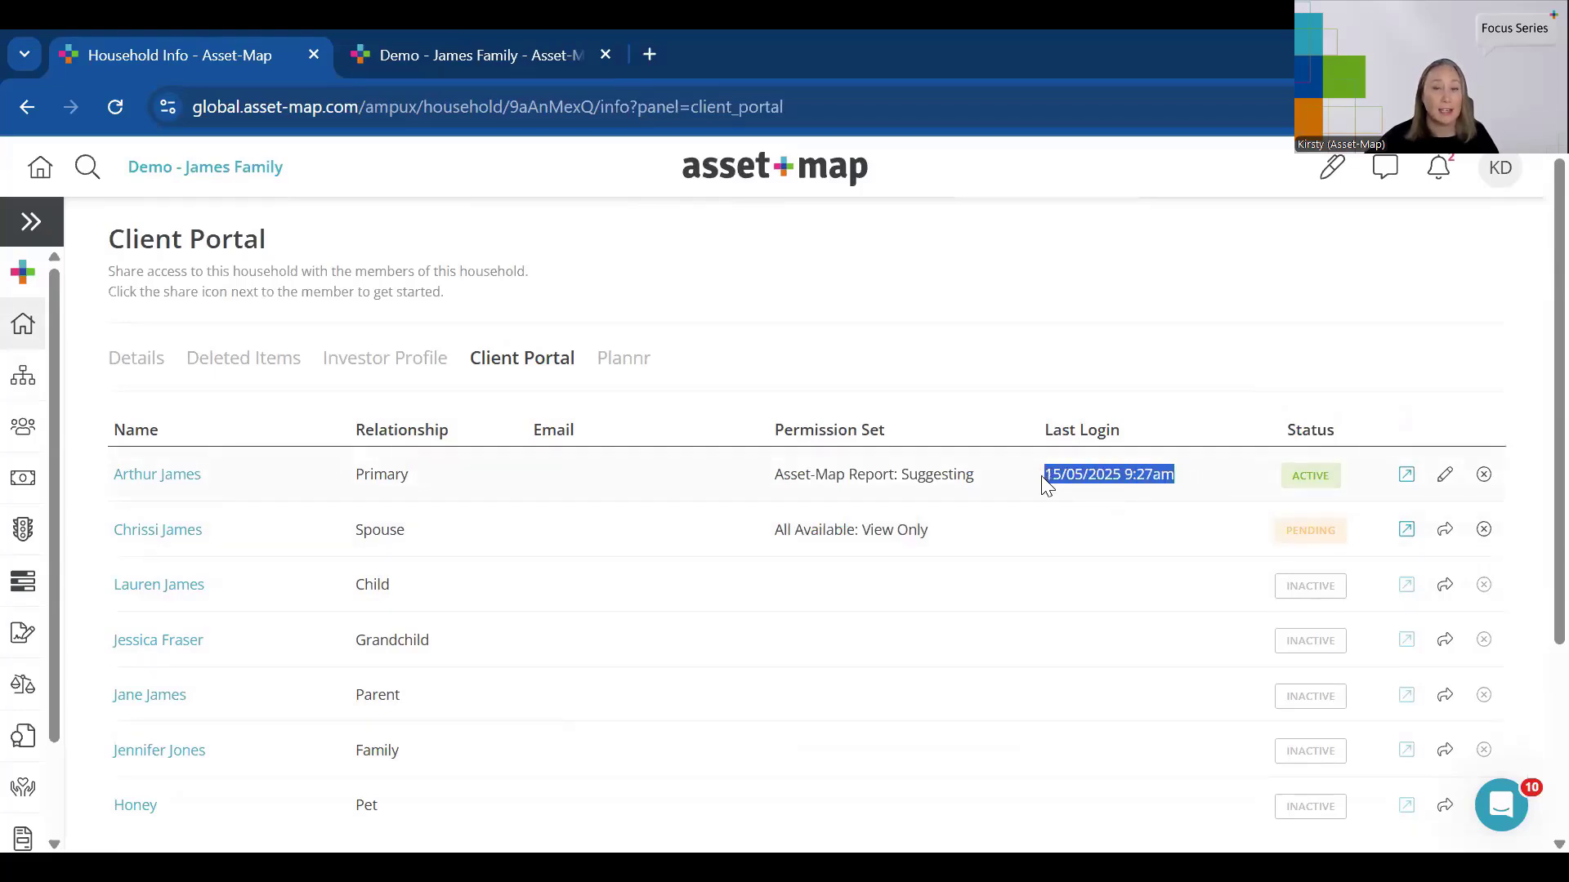
- Inspect the primary member's Client Portal permission set and its included permissions, leaving the edit dialog without updating
{"action": "left_click", "coordinate": [1107, 528]}
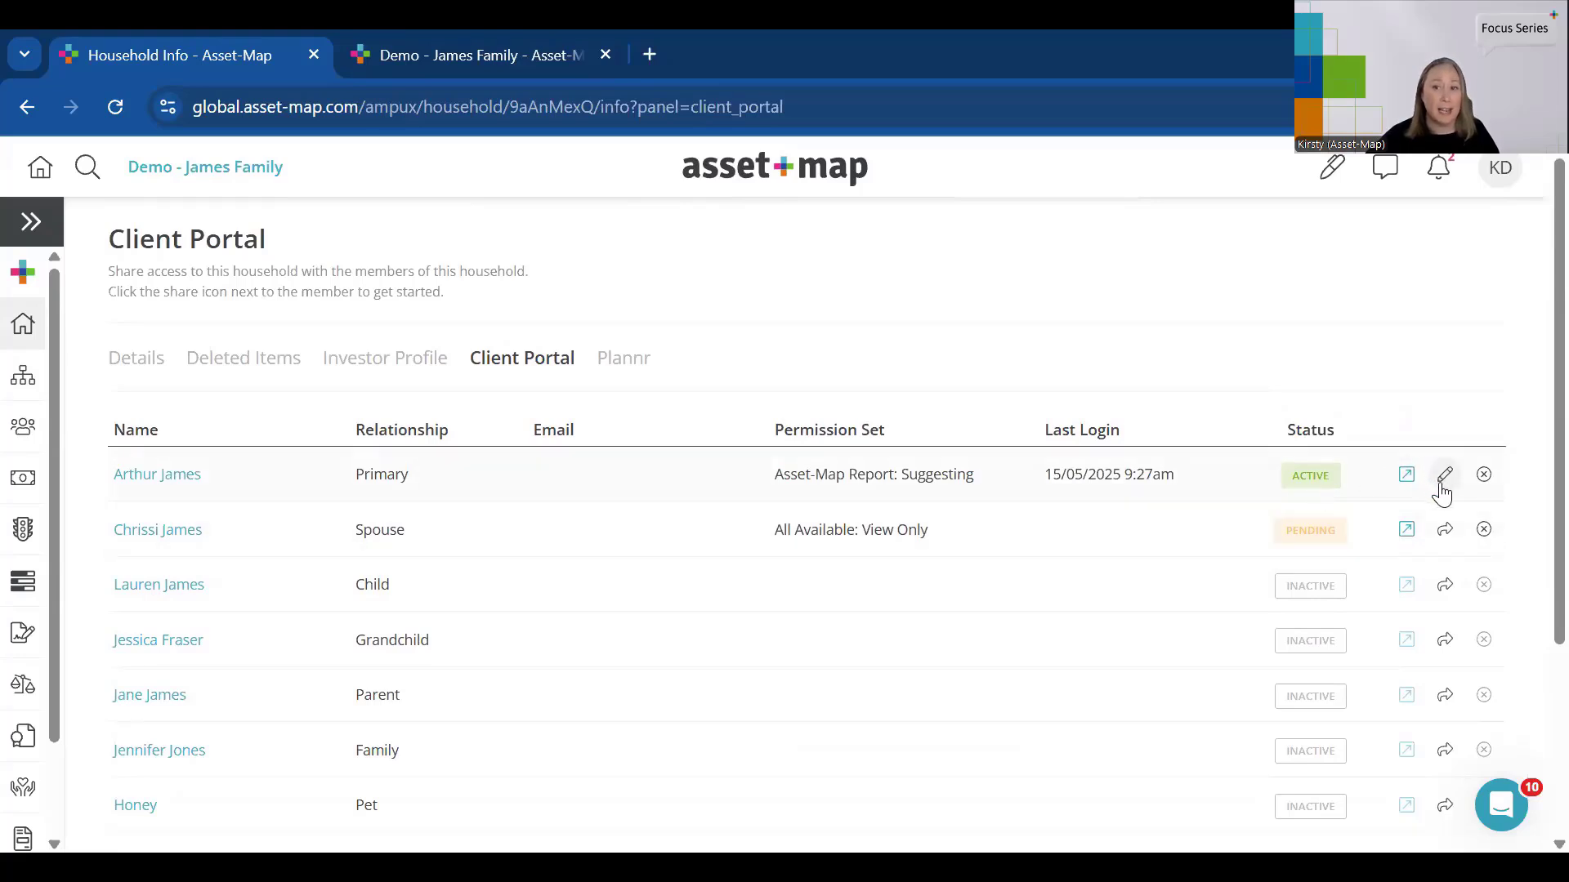
{"action": "left_click", "coordinate": [1443, 482]}
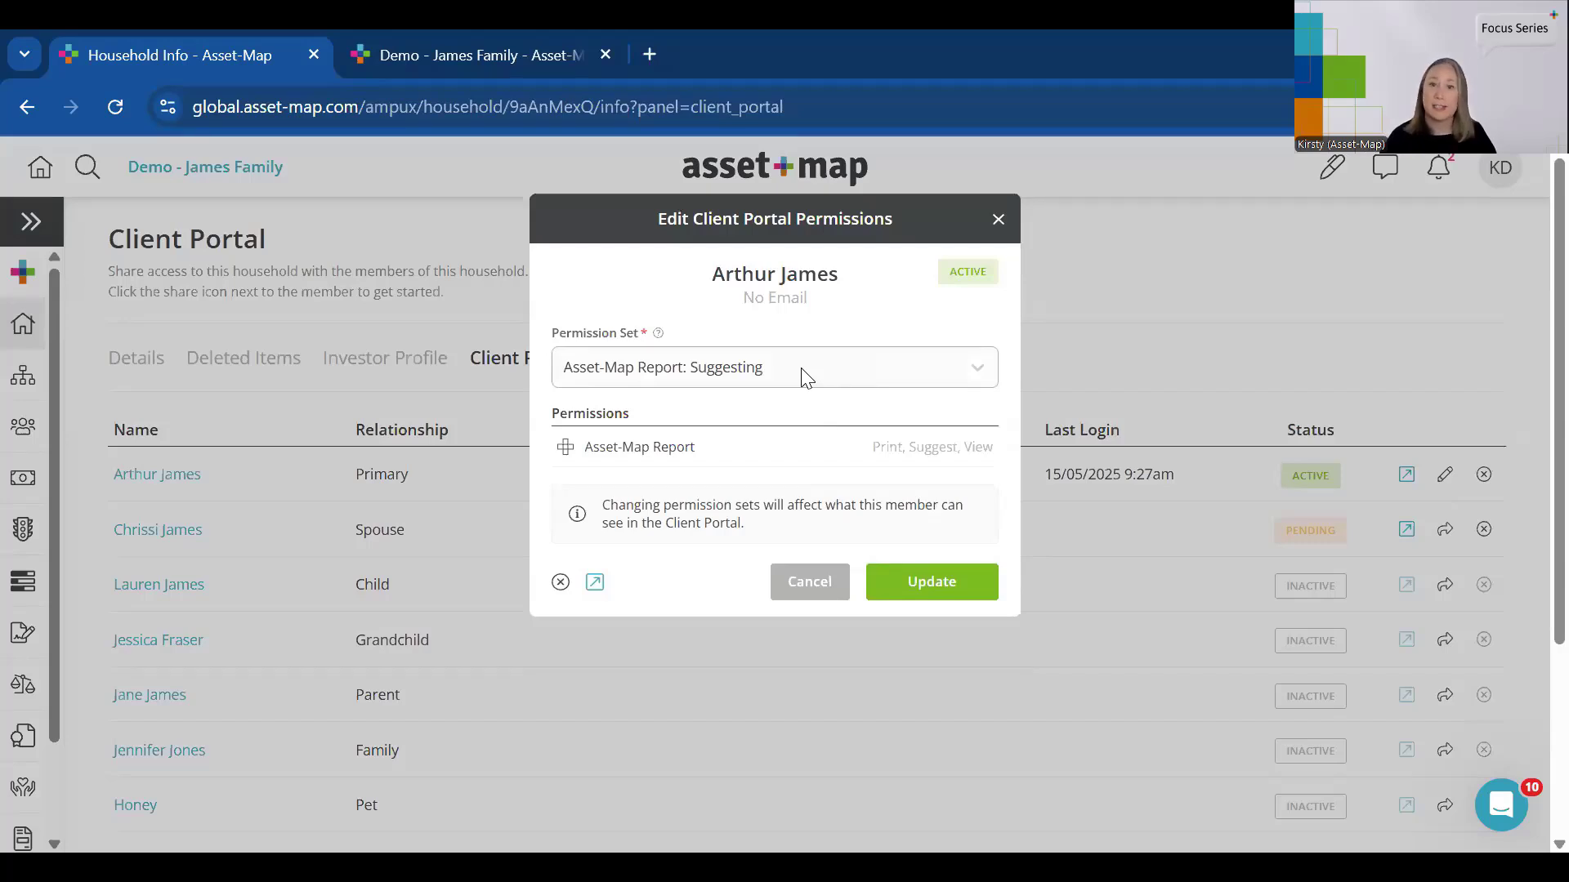
{"action": "left_click", "coordinate": [817, 592]}
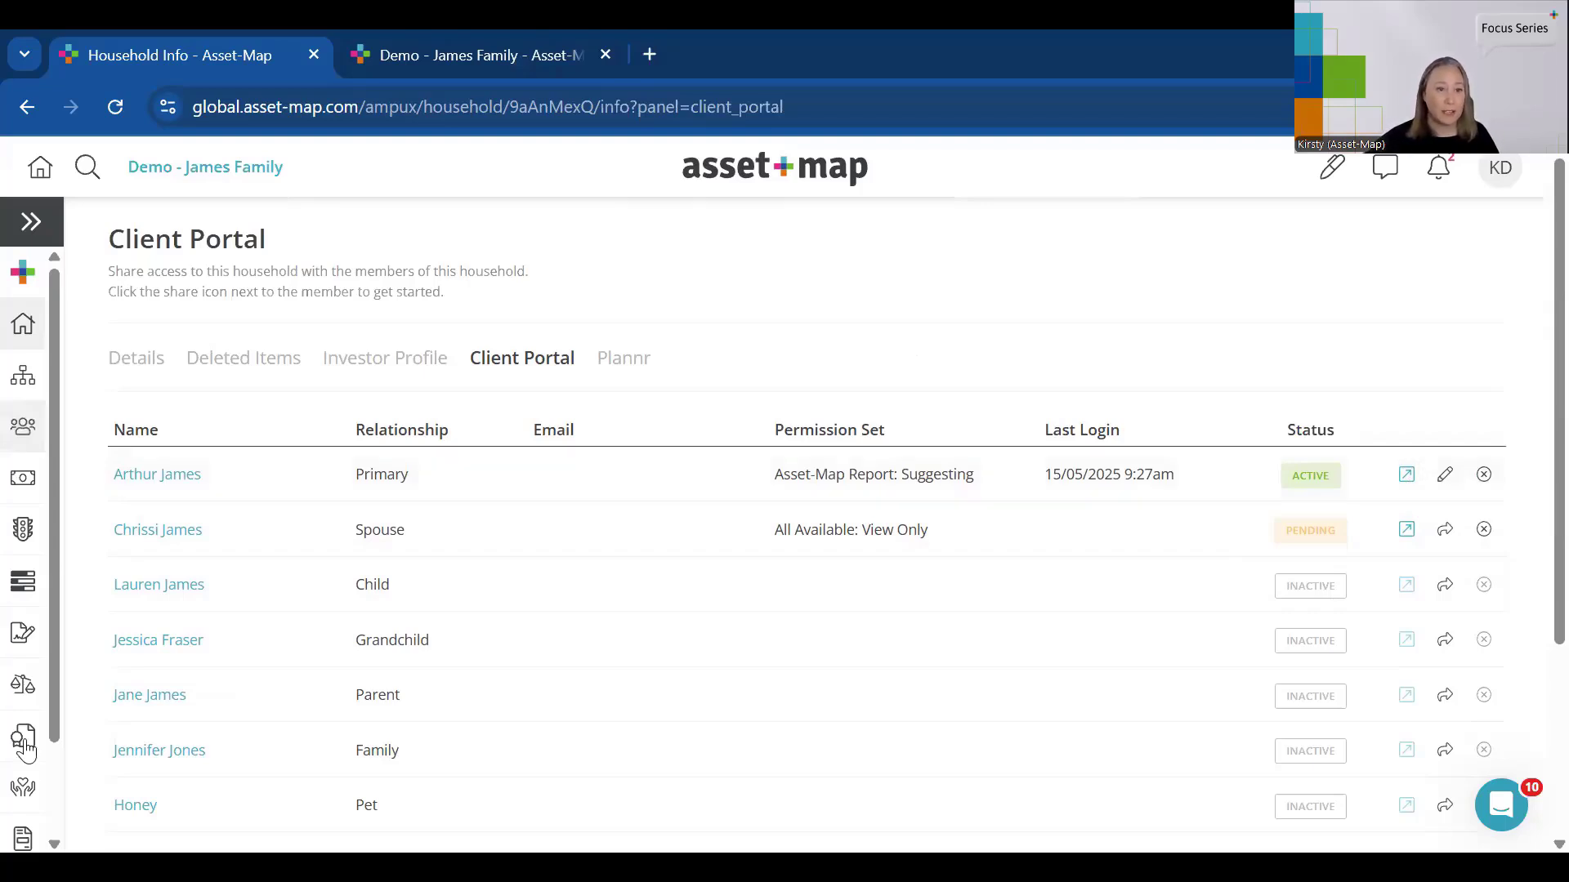
- Open the household's report history and view the Client Portal sharing options for the Asset-Map Report dated May 13 2025
{"action": "left_click", "coordinate": [23, 835]}
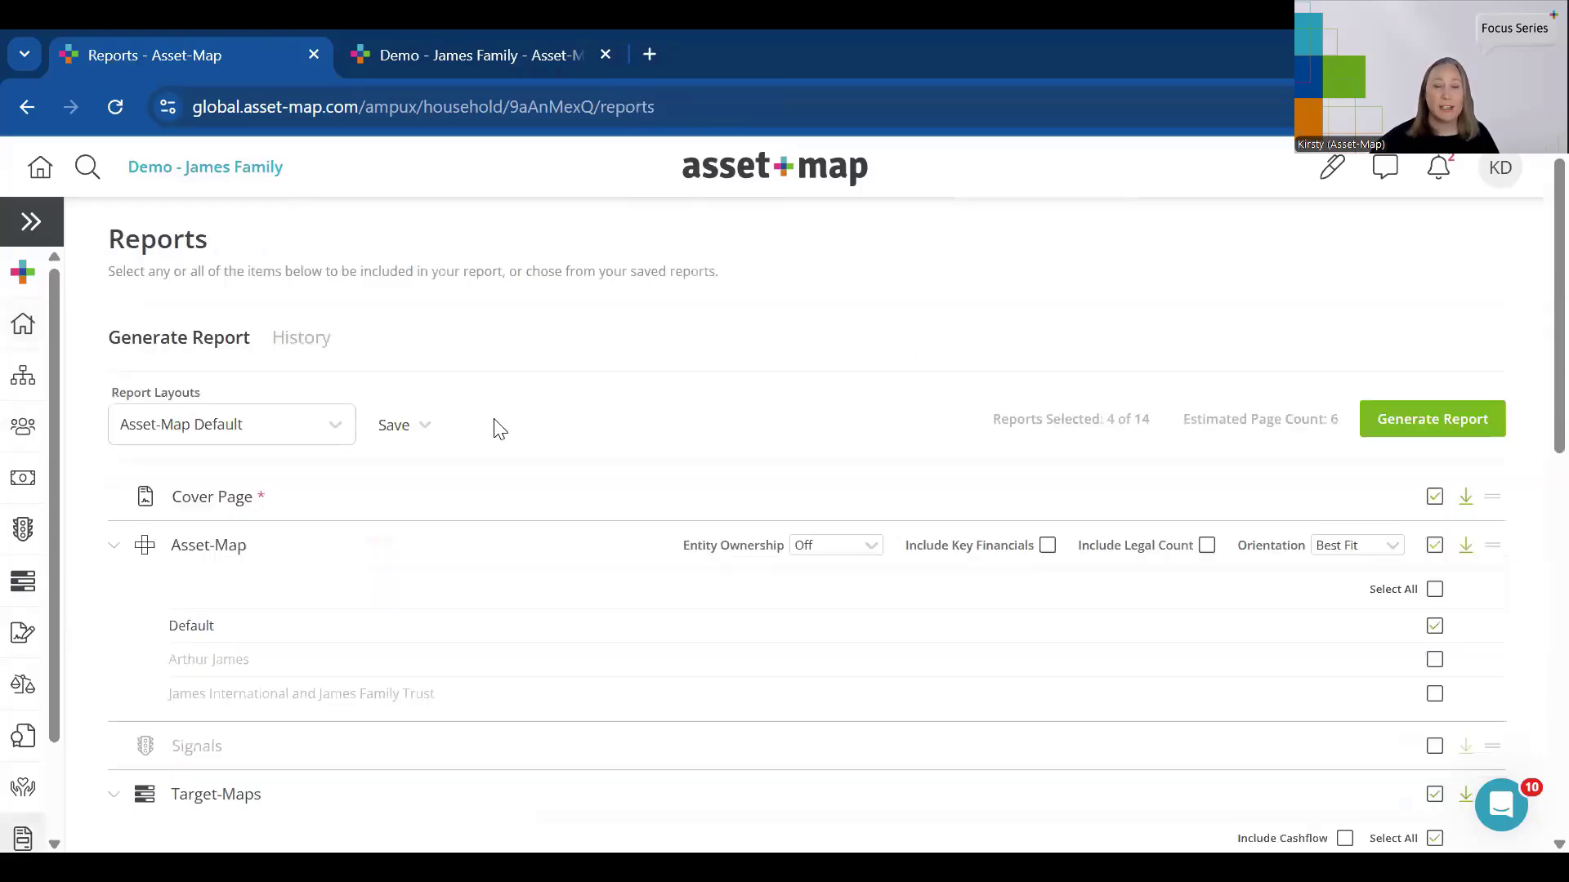
{"action": "left_click", "coordinate": [311, 346]}
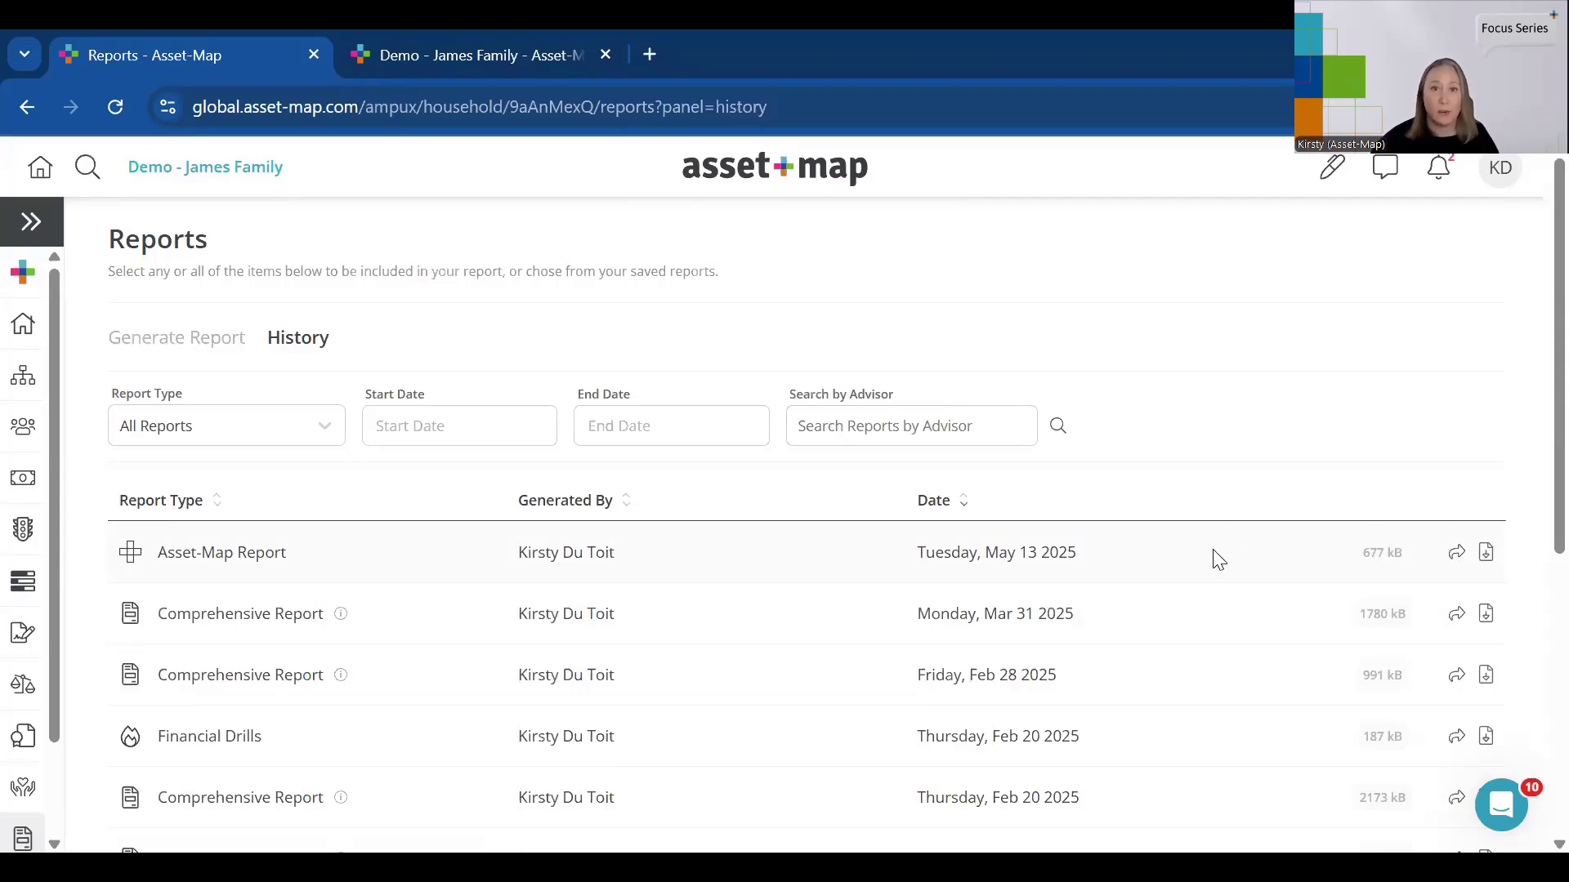
{"action": "left_click", "coordinate": [1455, 556]}
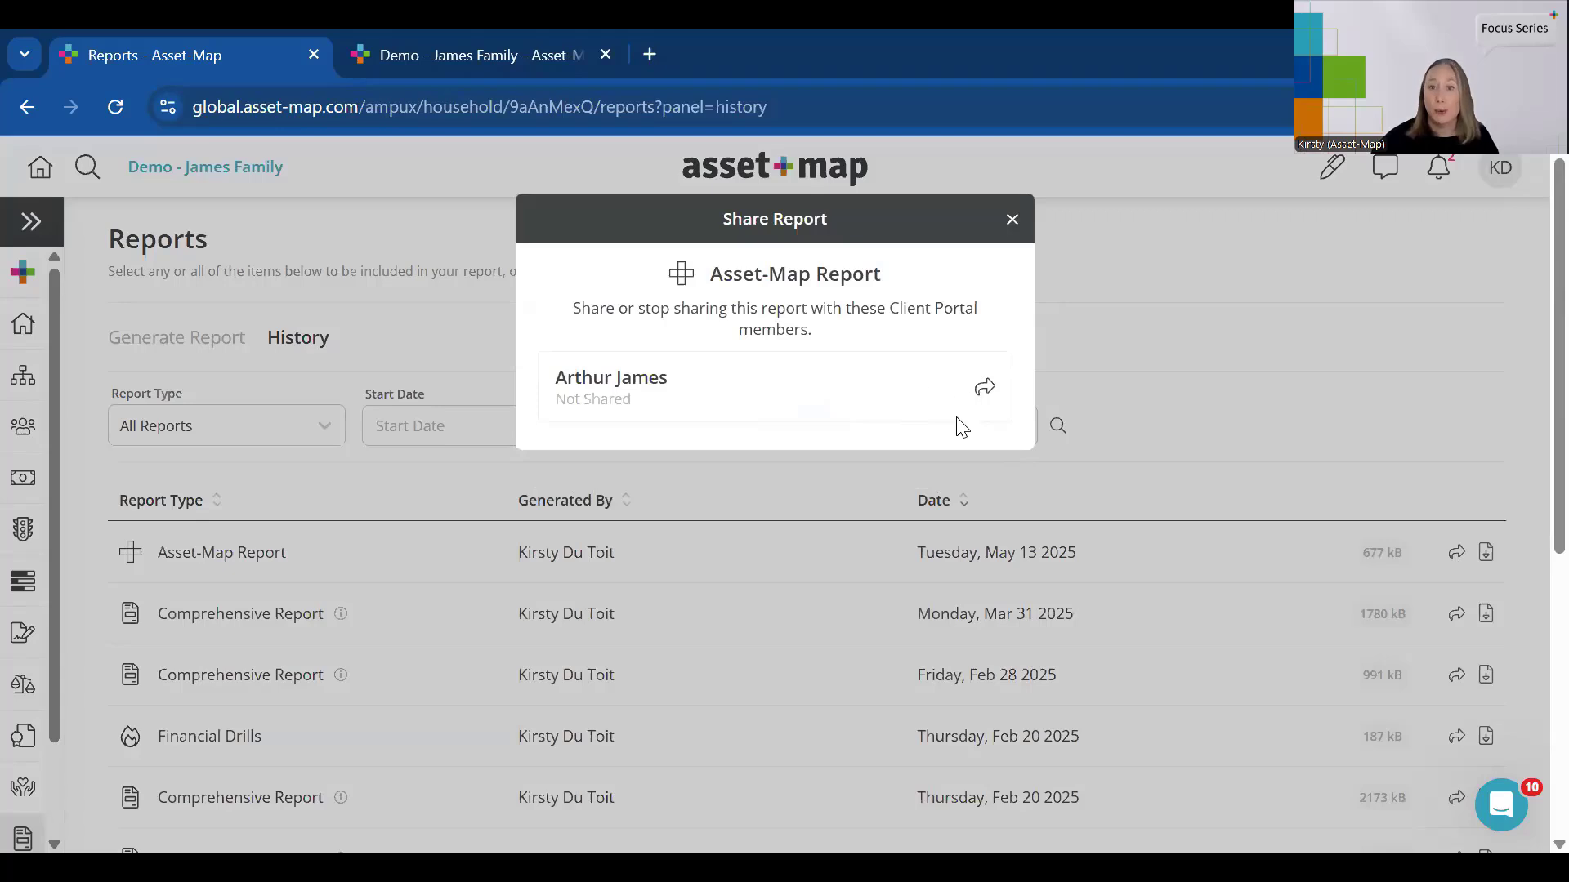
{"action": "left_click", "coordinate": [1037, 226]}
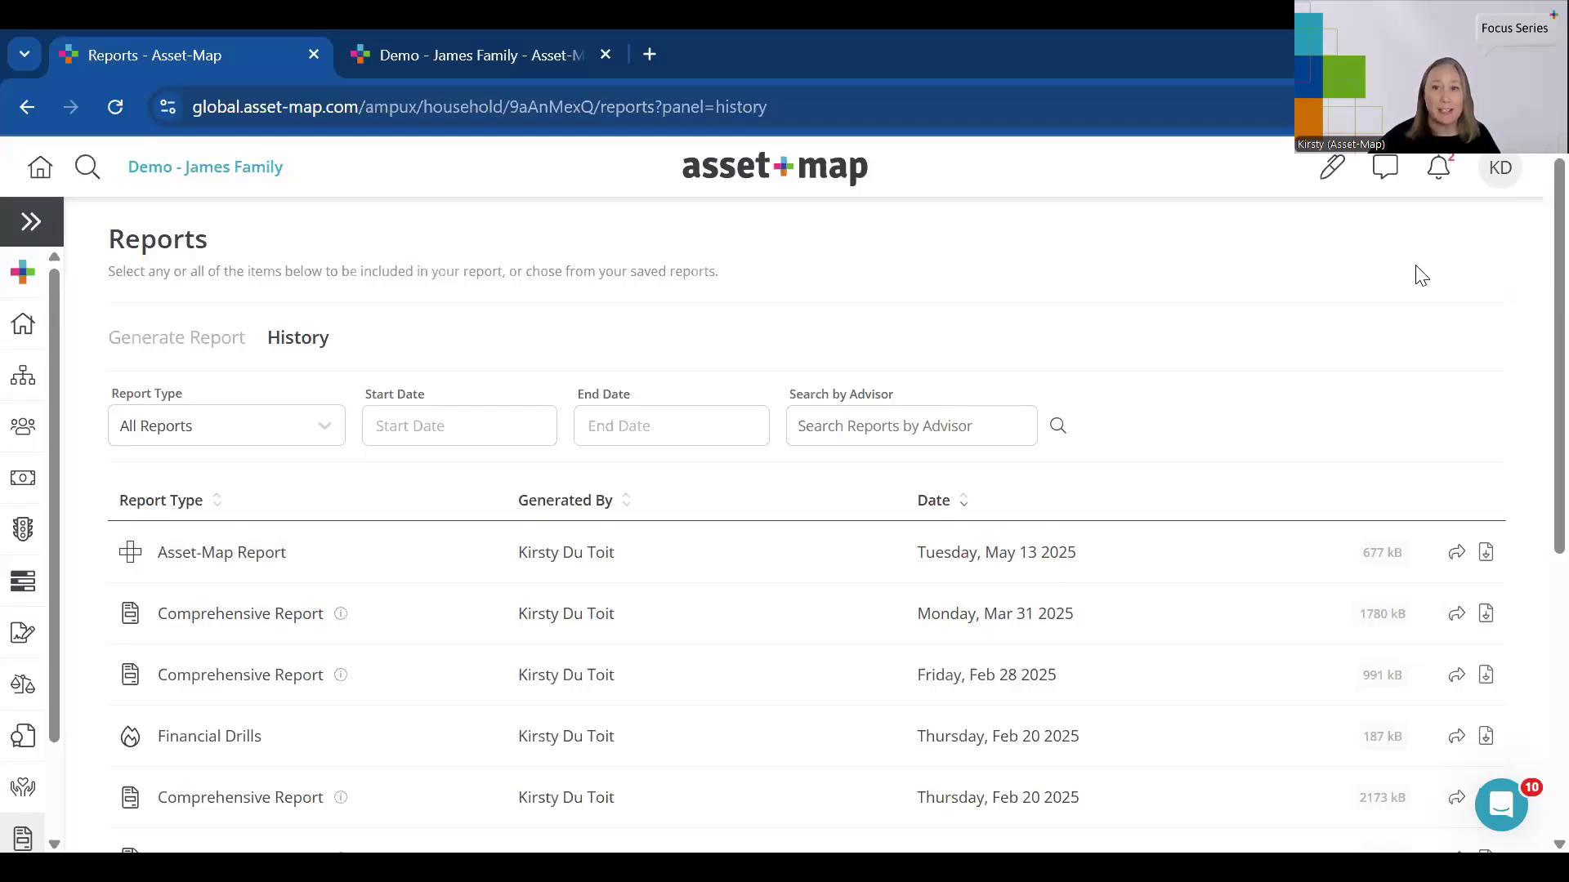
- Open the Client Portal settings in the user preferences and review the selectable permission sets
{"action": "left_click", "coordinate": [1499, 171]}
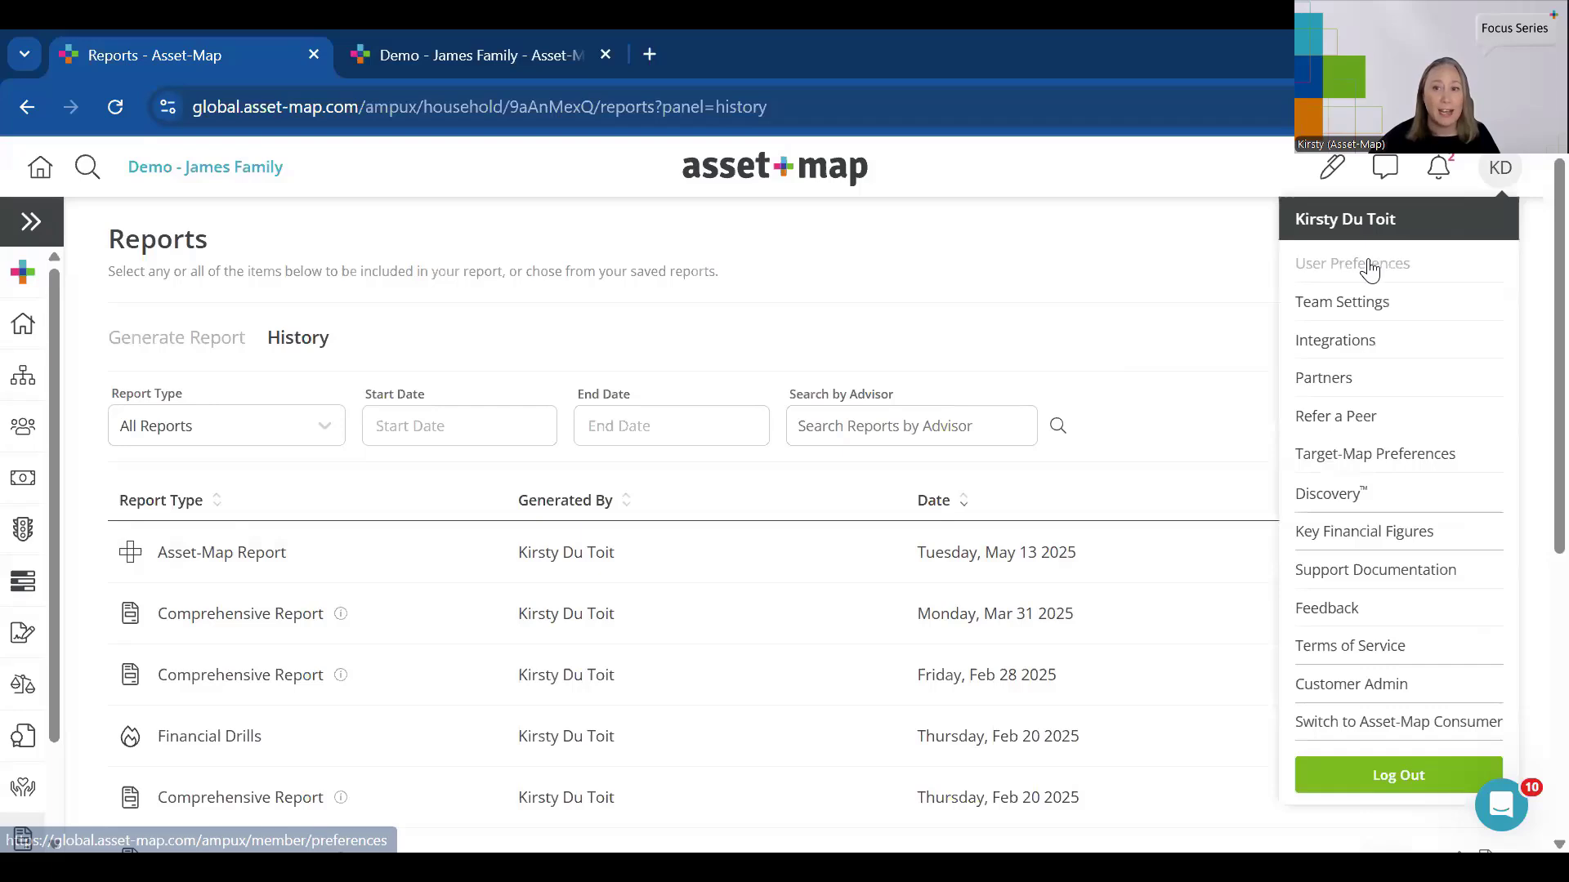
{"action": "left_click", "coordinate": [1307, 263]}
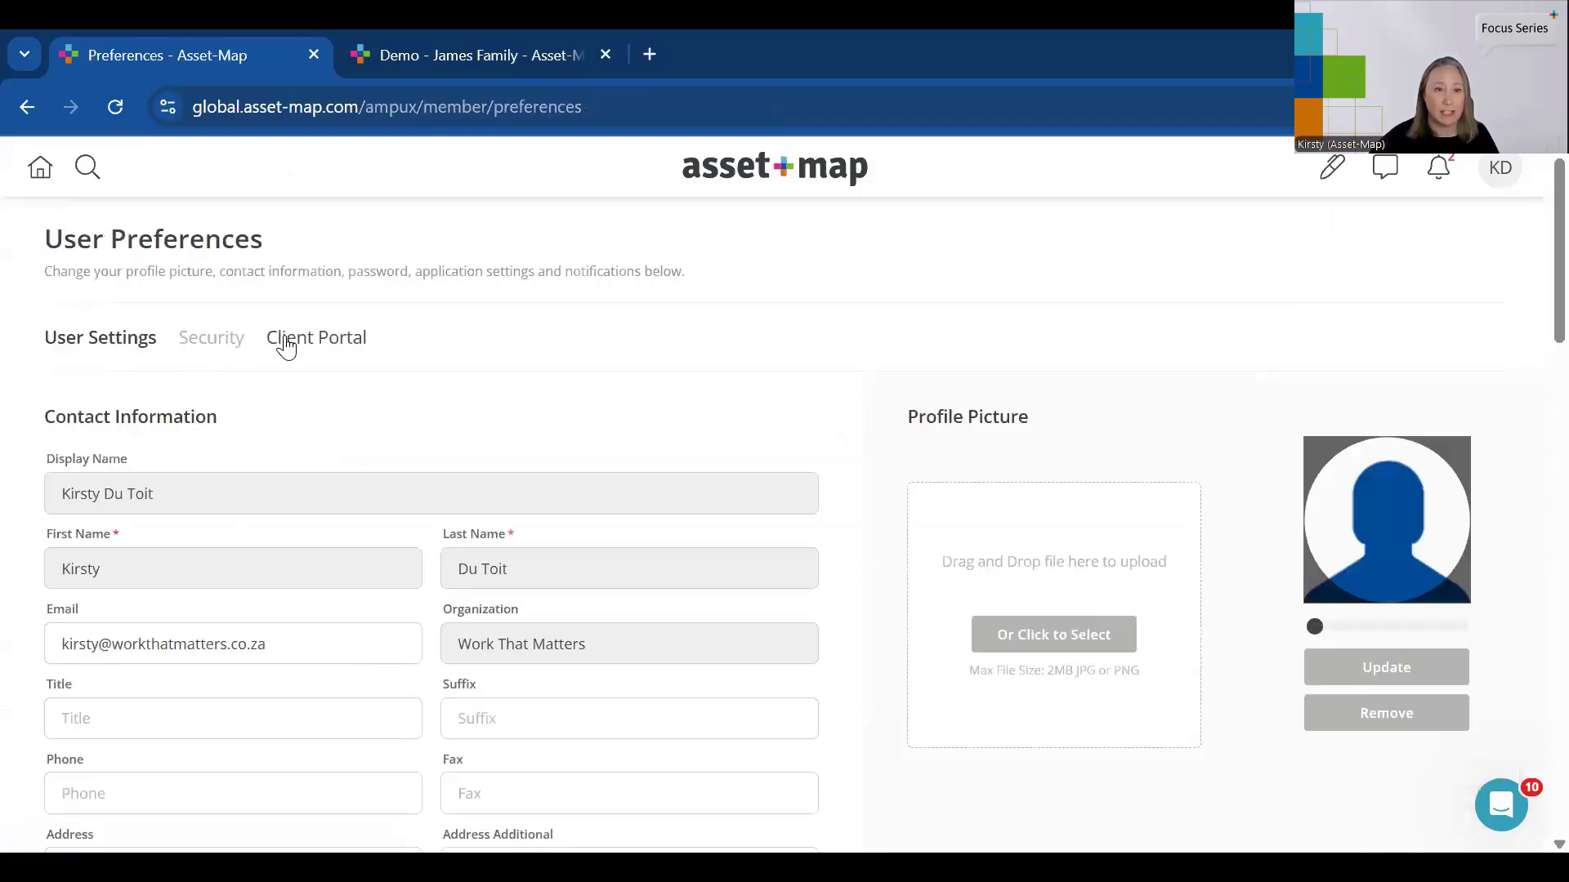
{"action": "left_click", "coordinate": [325, 351]}
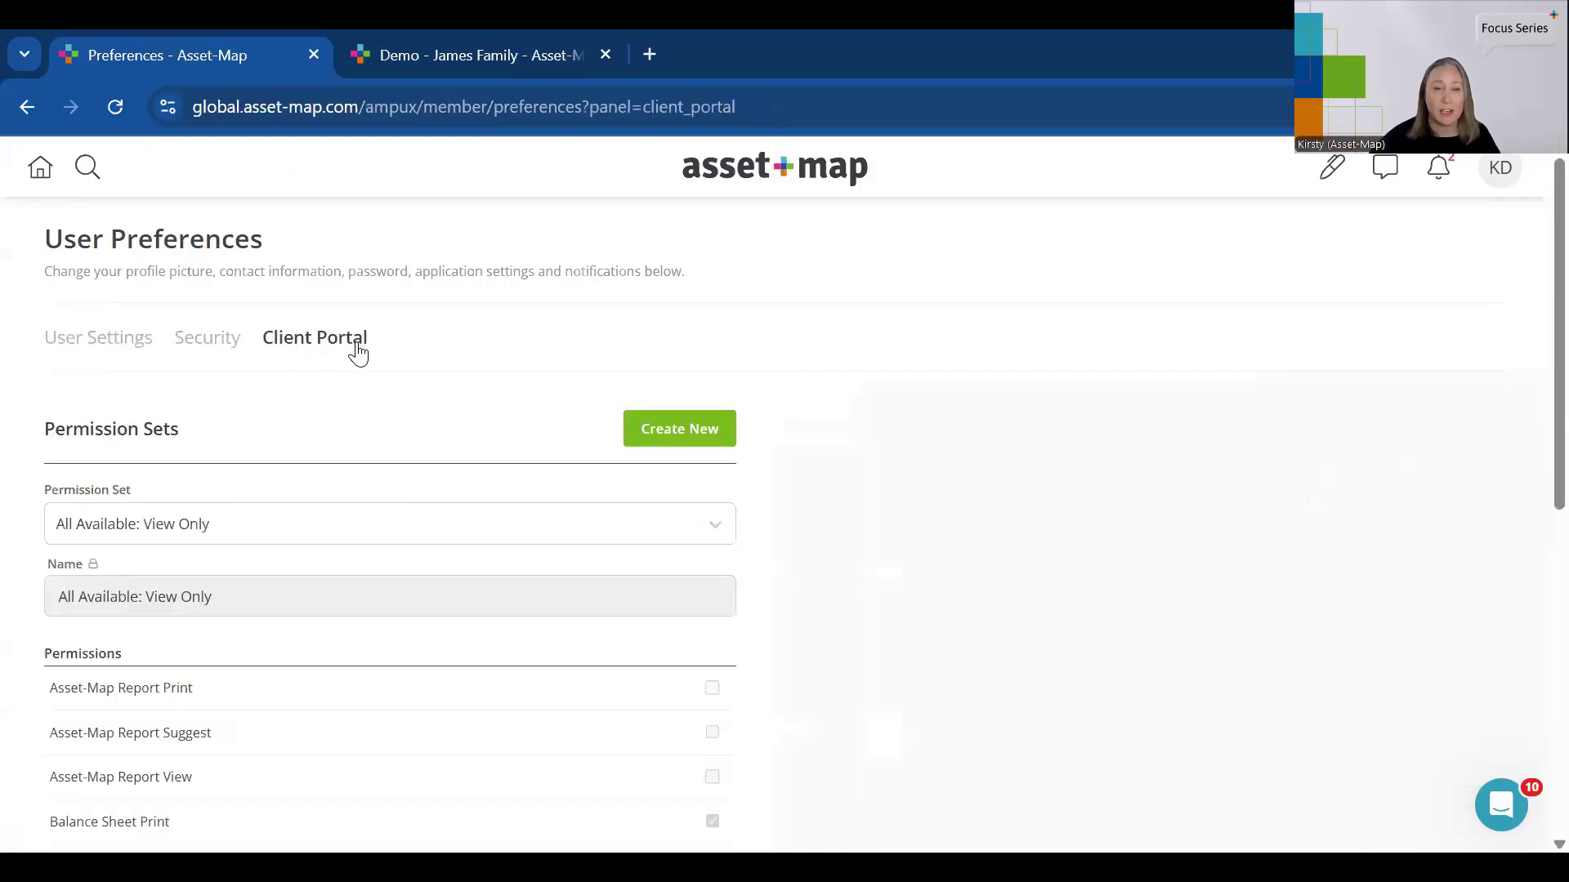
{"action": "scroll", "coordinate": [928, 368], "scroll_direction": "down", "scroll_amount": 2}
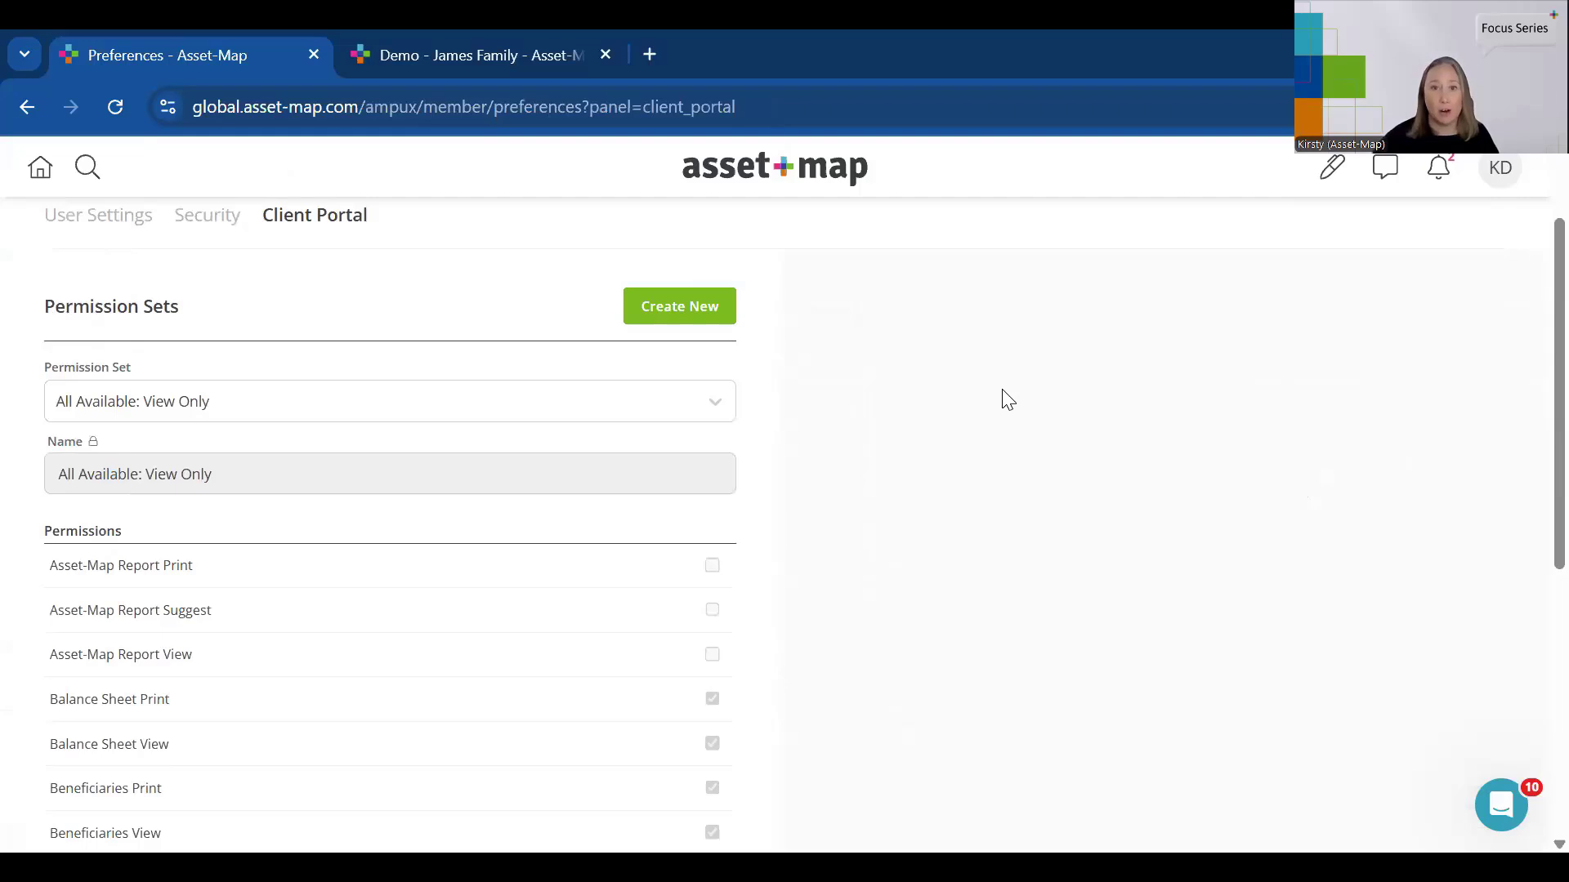
{"action": "left_click", "coordinate": [343, 418]}
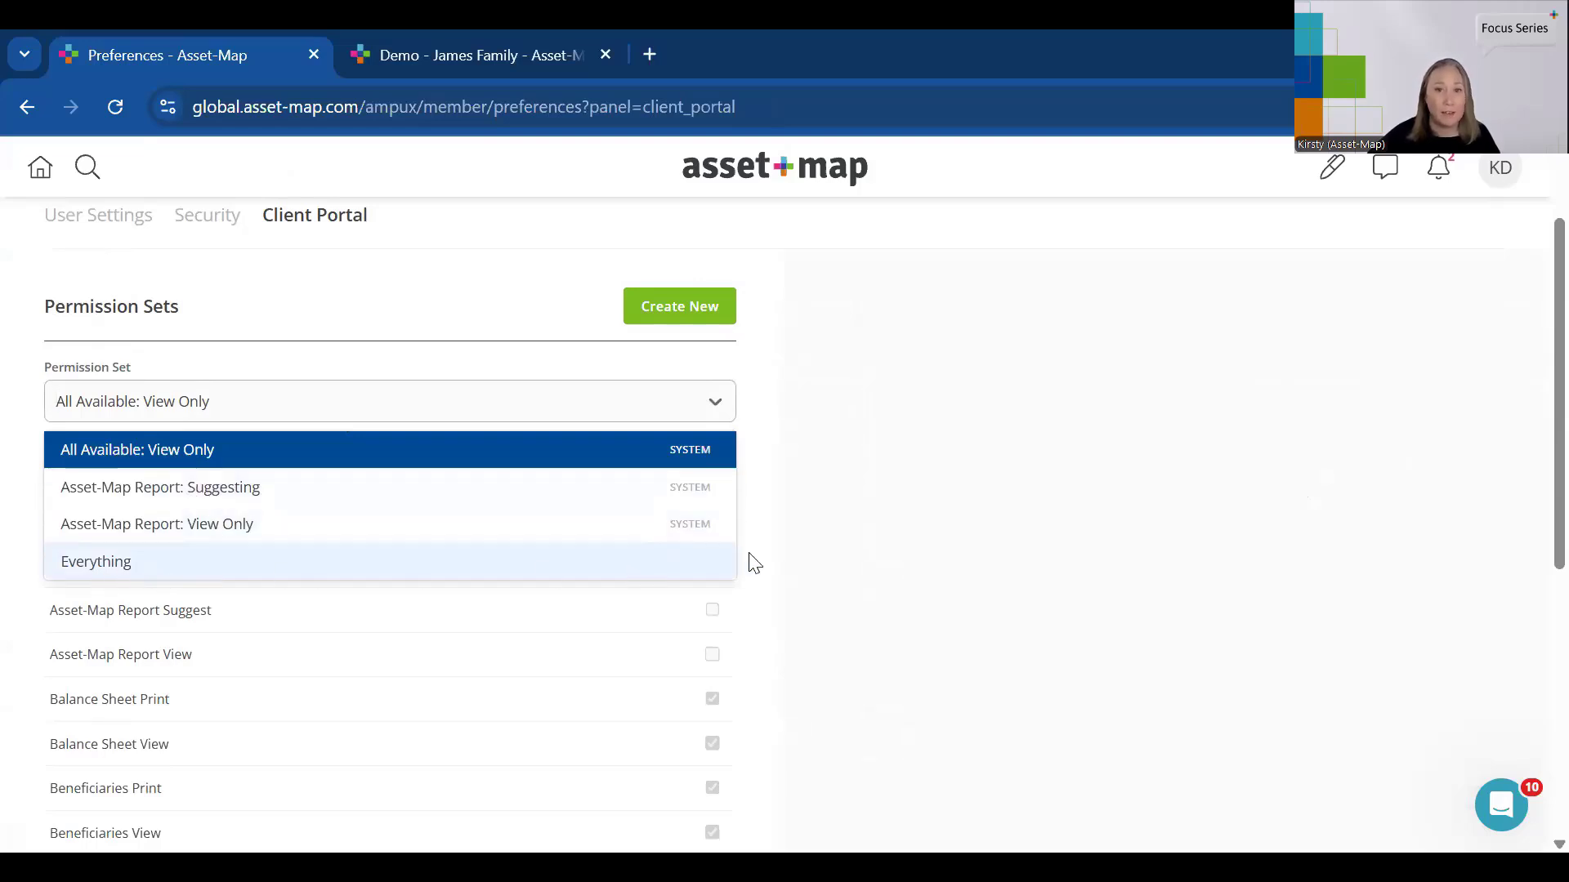
{"action": "left_click", "coordinate": [914, 525]}
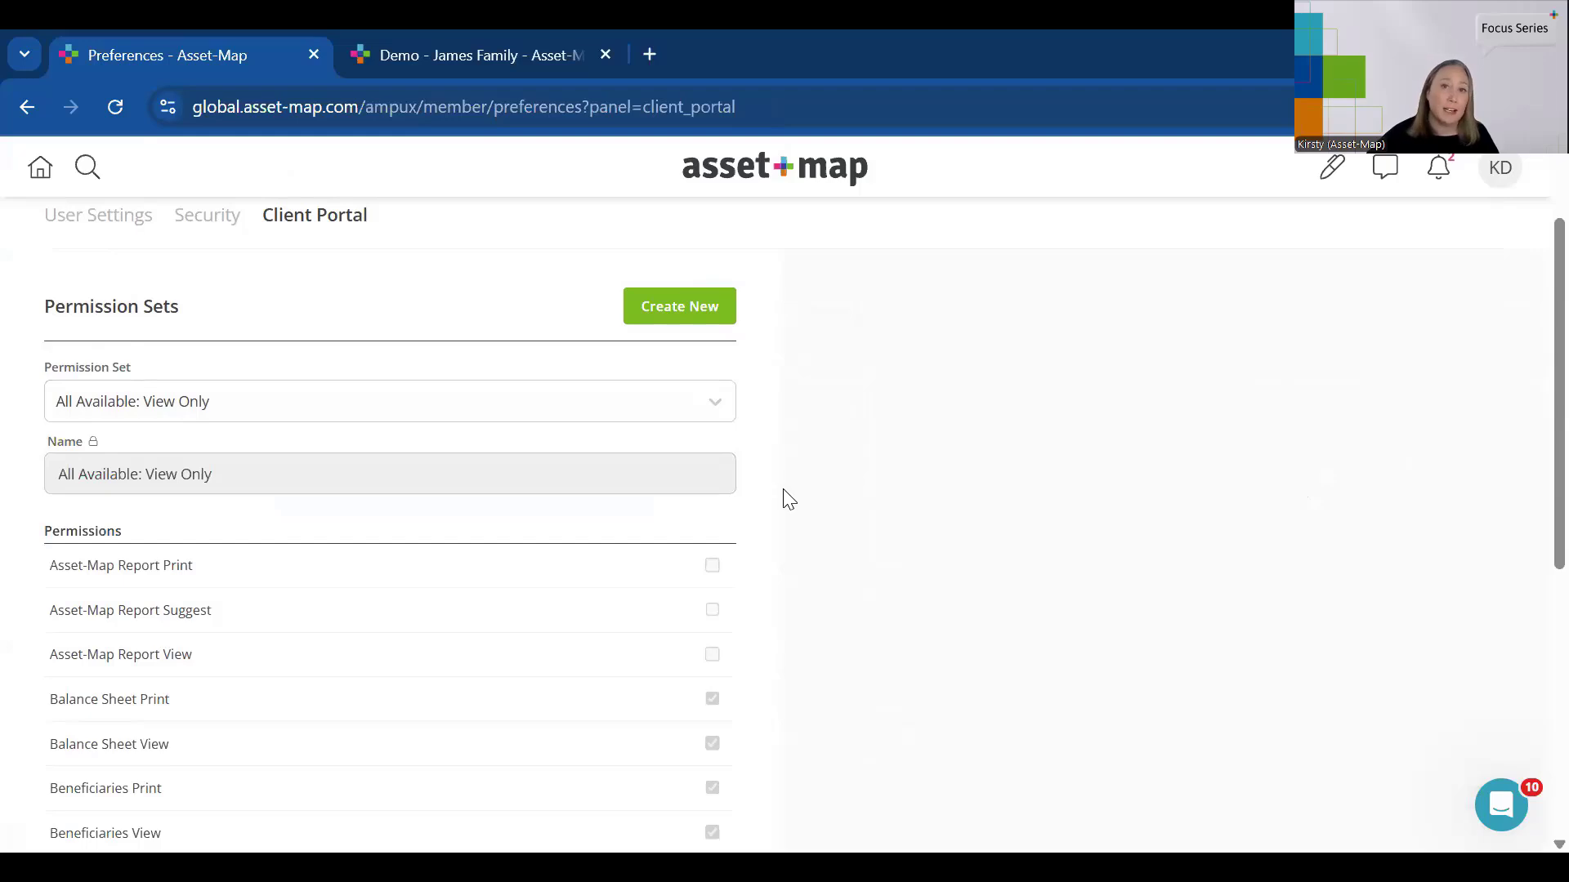
- Start a new permission set, examine the permissions offered from Asset-Map Report Print to Signals View, and cancel its creation
{"action": "left_click", "coordinate": [679, 314]}
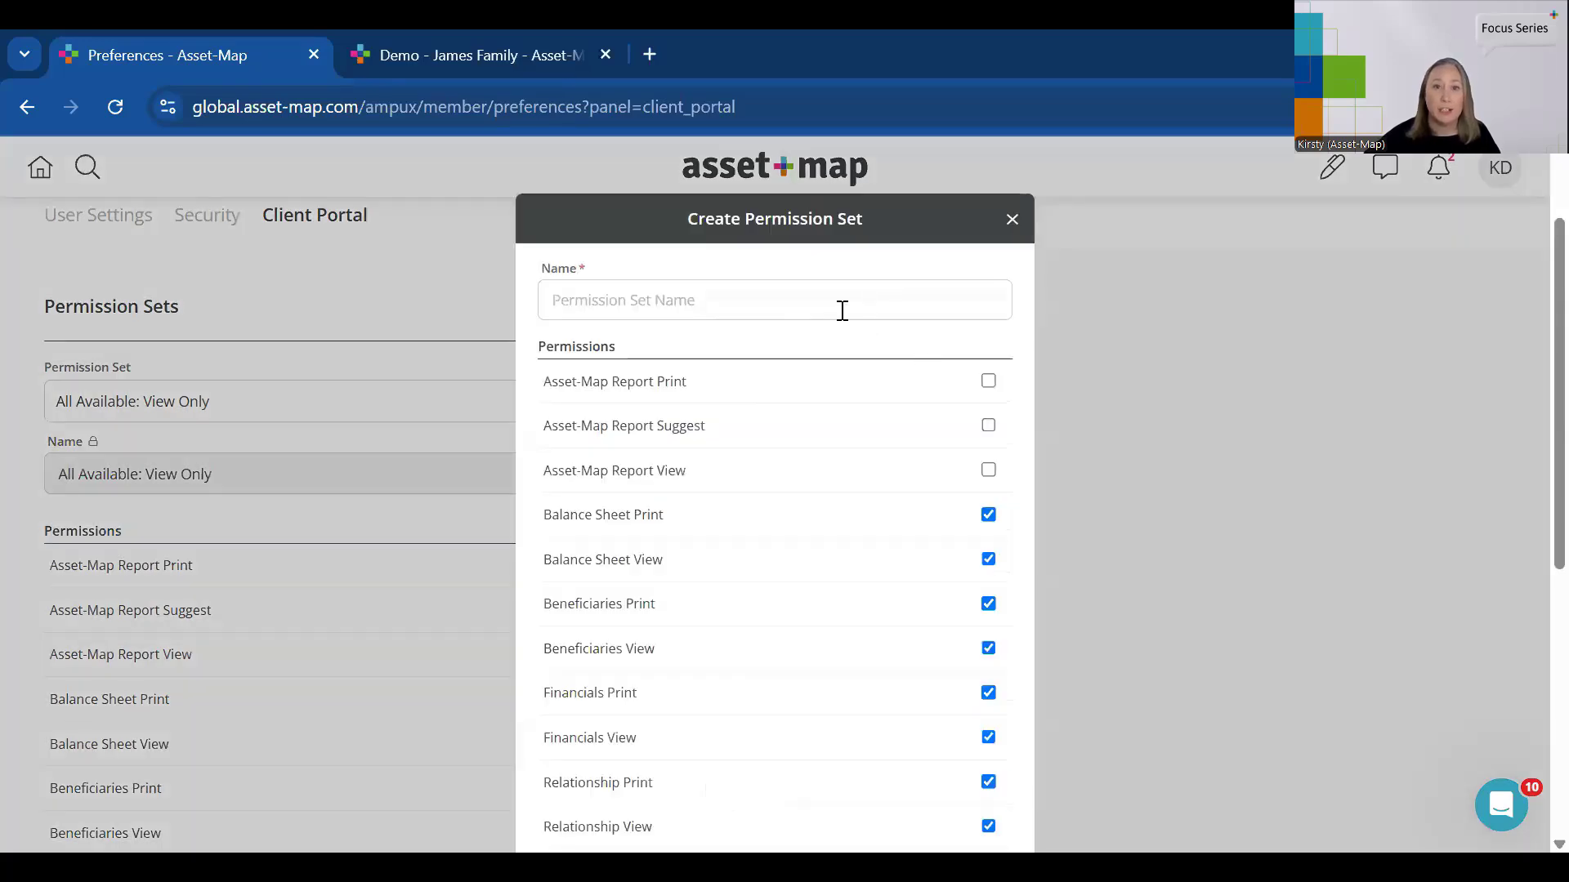
{"action": "scroll", "coordinate": [864, 429], "scroll_direction": "down", "scroll_amount": 2}
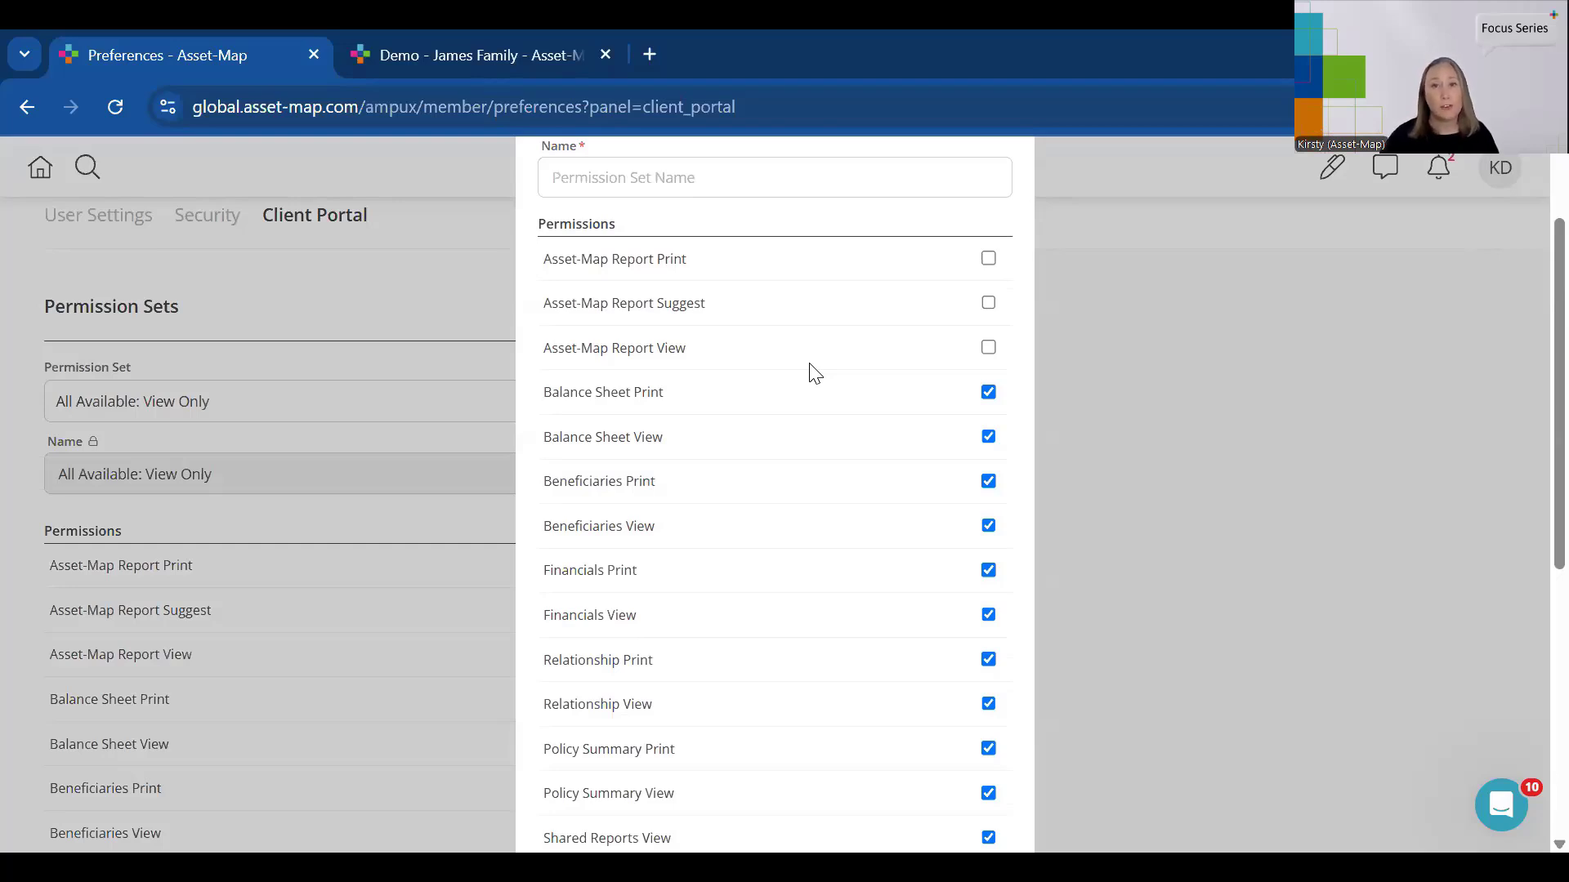
{"action": "scroll", "coordinate": [815, 373], "scroll_direction": "down", "scroll_amount": 3}
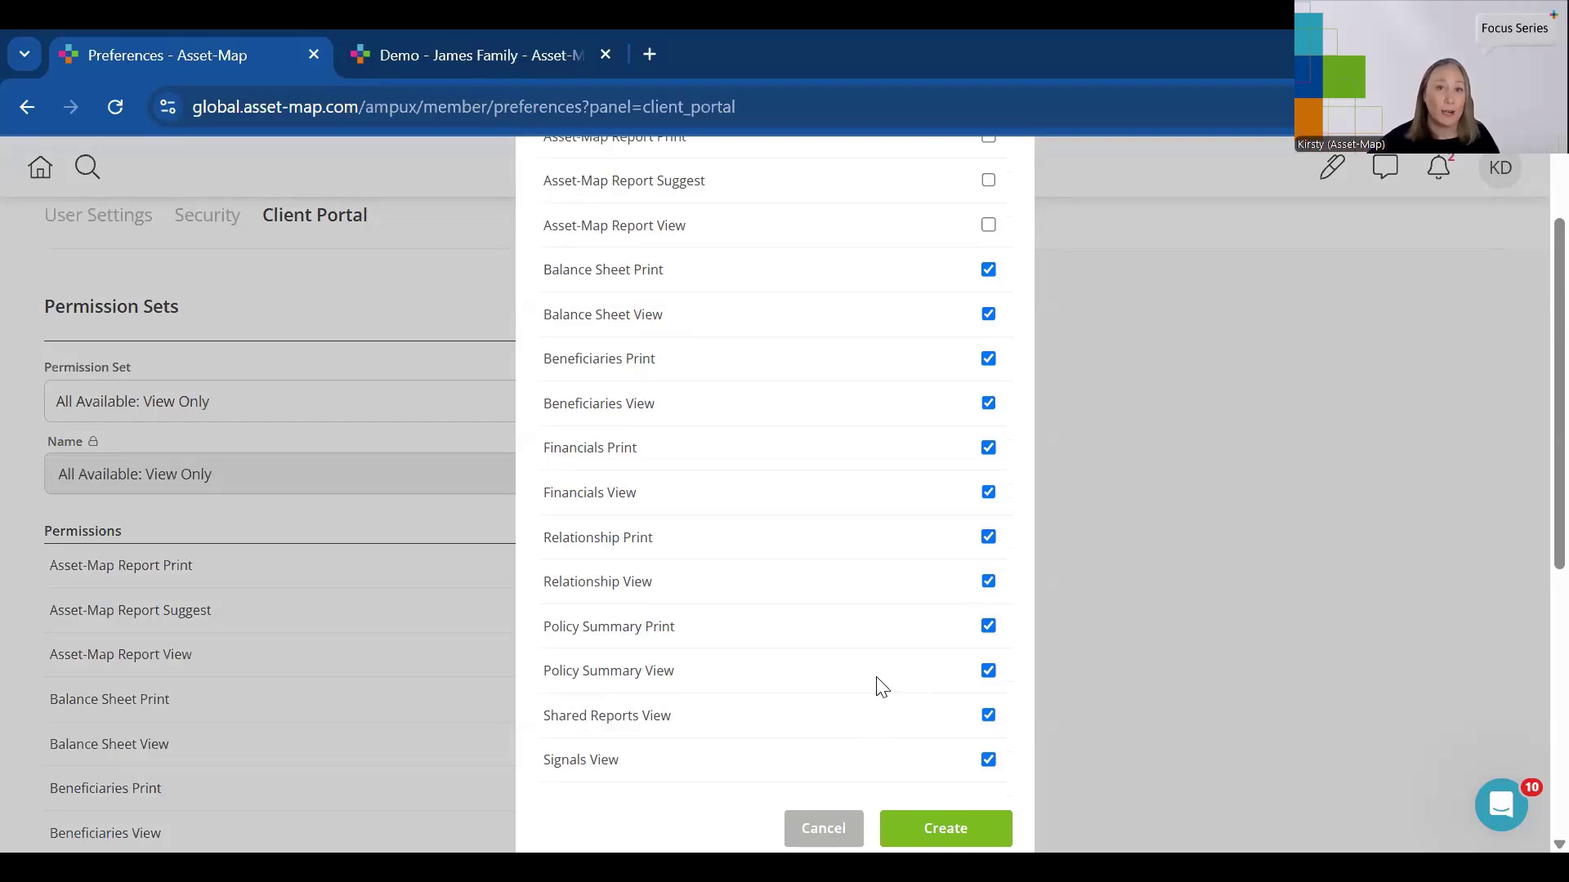
{"action": "left_click", "coordinate": [825, 829]}
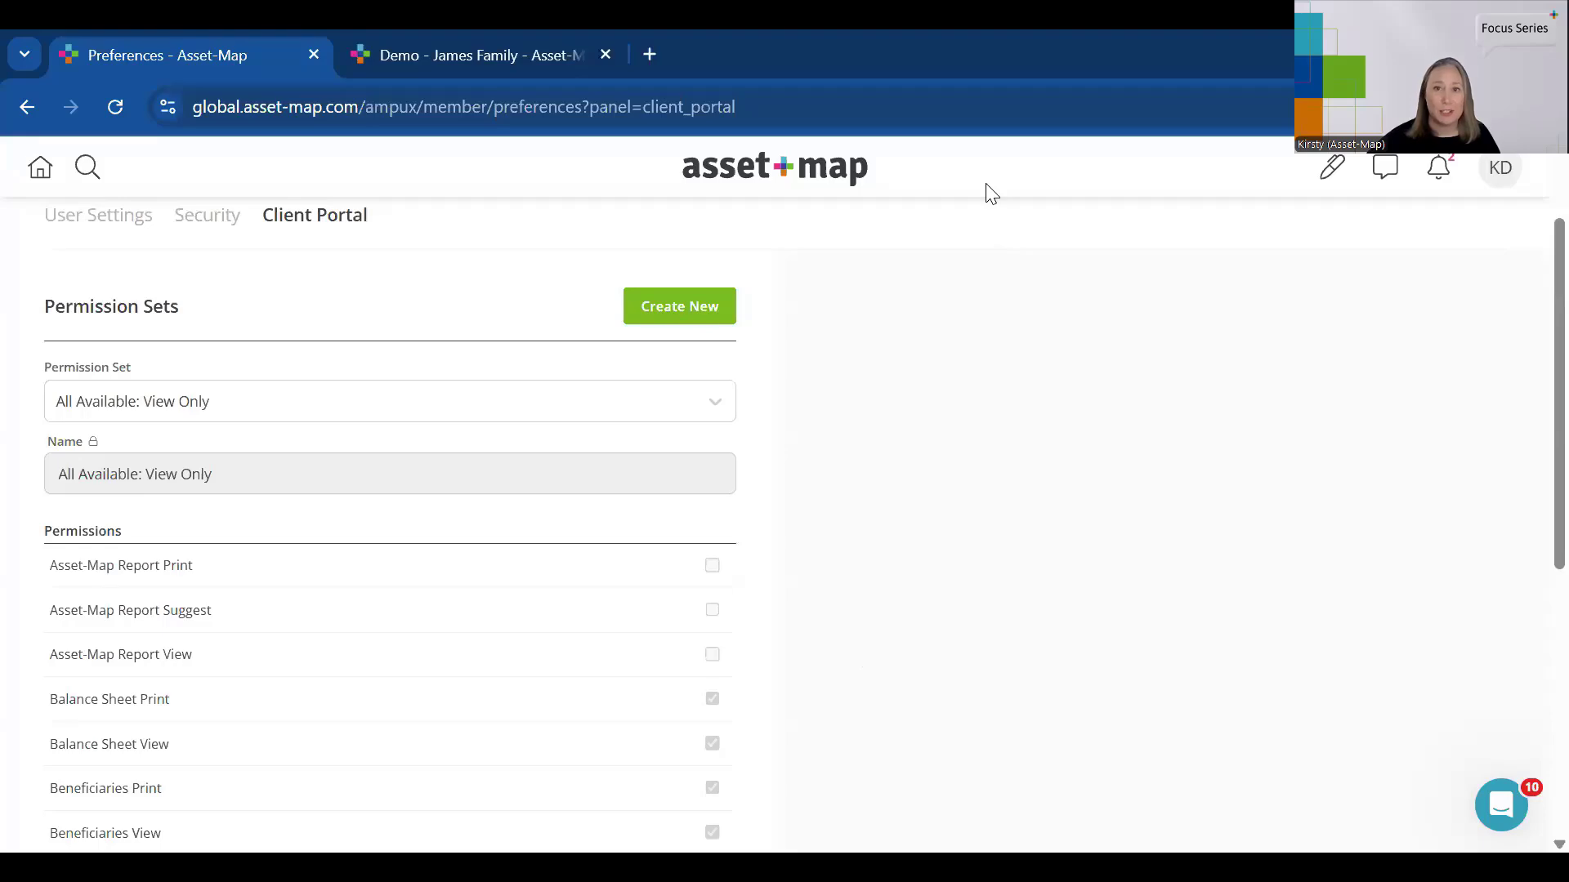